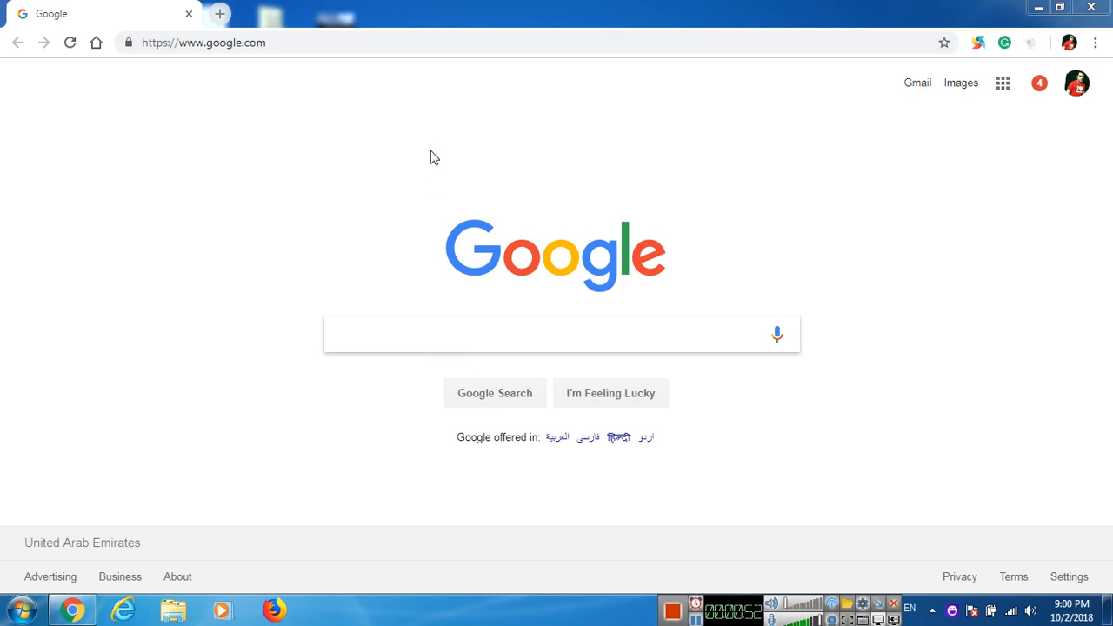
- Open Google Calendar at google.com/calendar
{"action": "left_click", "coordinate": [303, 42]}
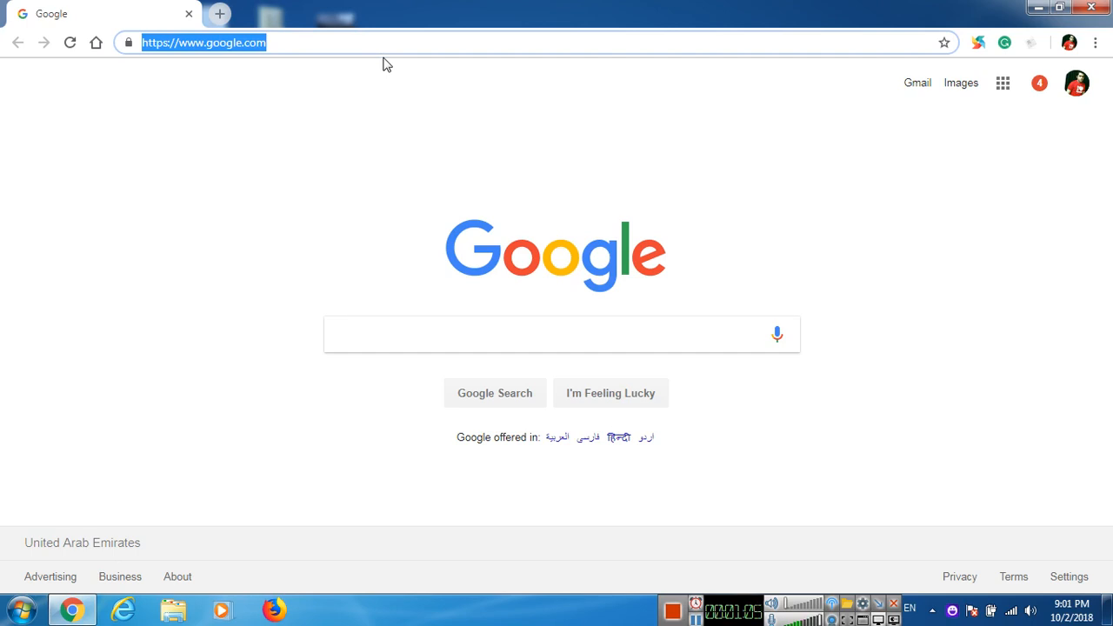
{"action": "type", "text": "google.com/calendar"}
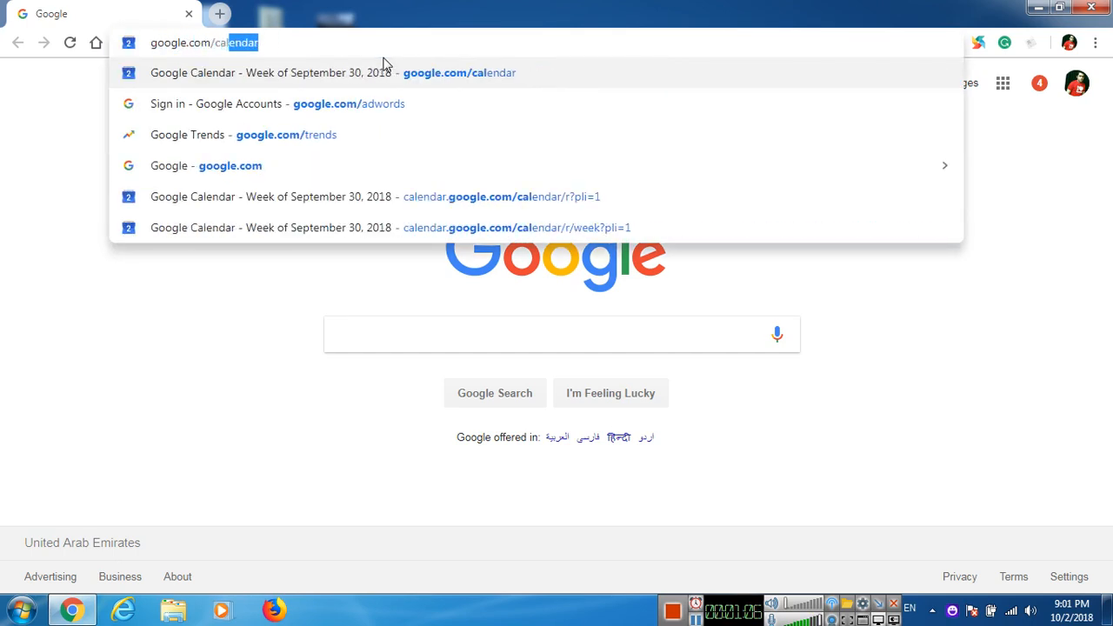
{"action": "key", "text": "Return"}
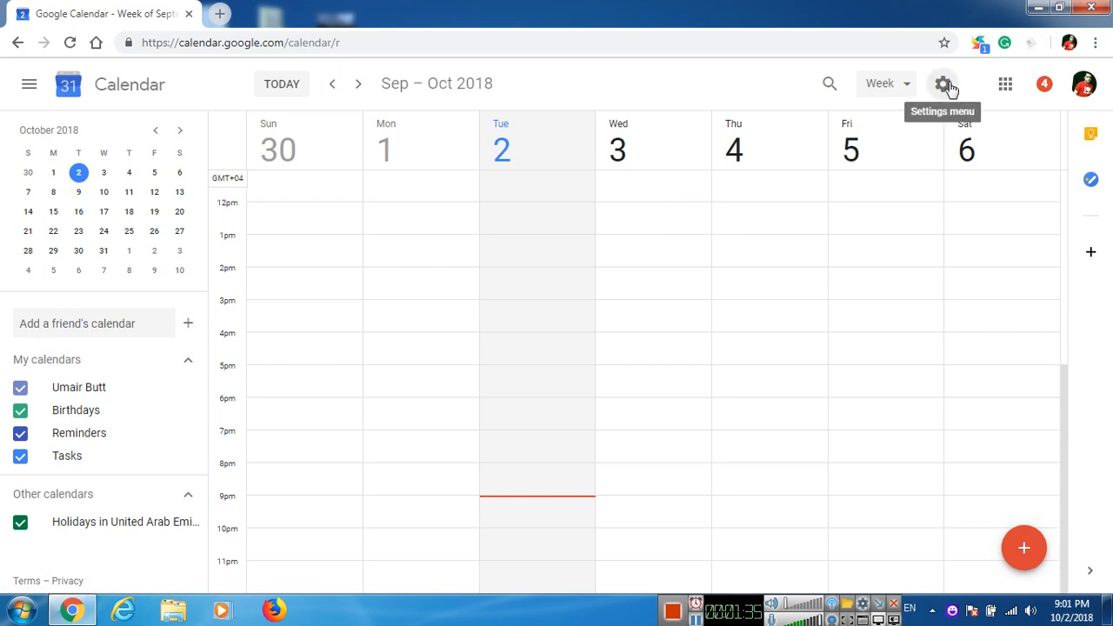
- View the calendar in the Day, Month, Year, Schedule and 4 days layouts, and return to the Week layout
{"action": "left_click", "coordinate": [898, 90]}
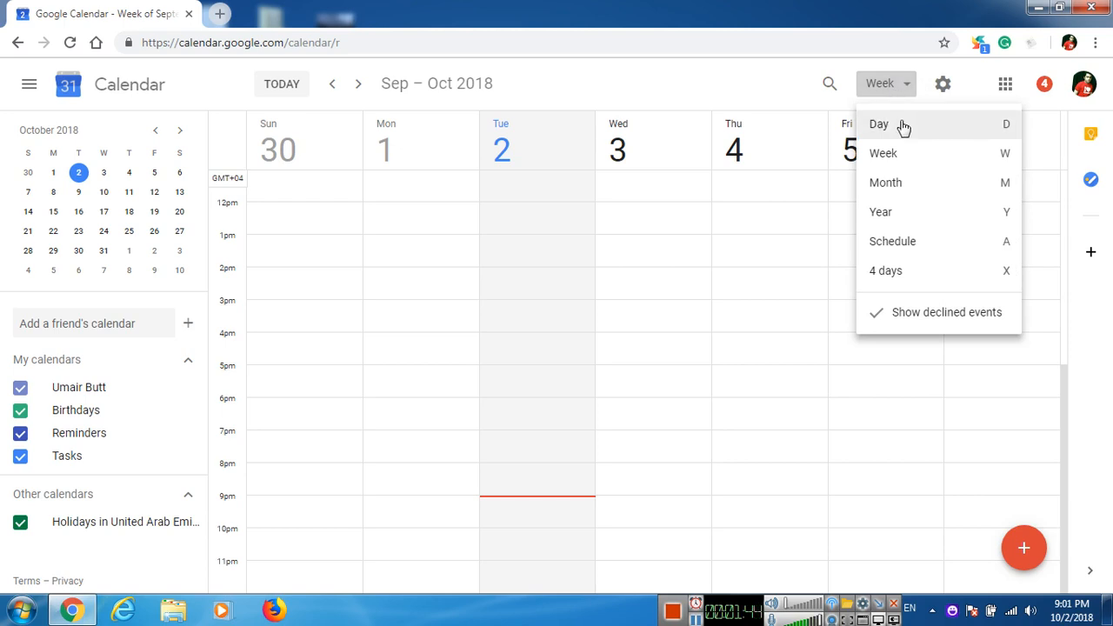
{"action": "left_click", "coordinate": [902, 126]}
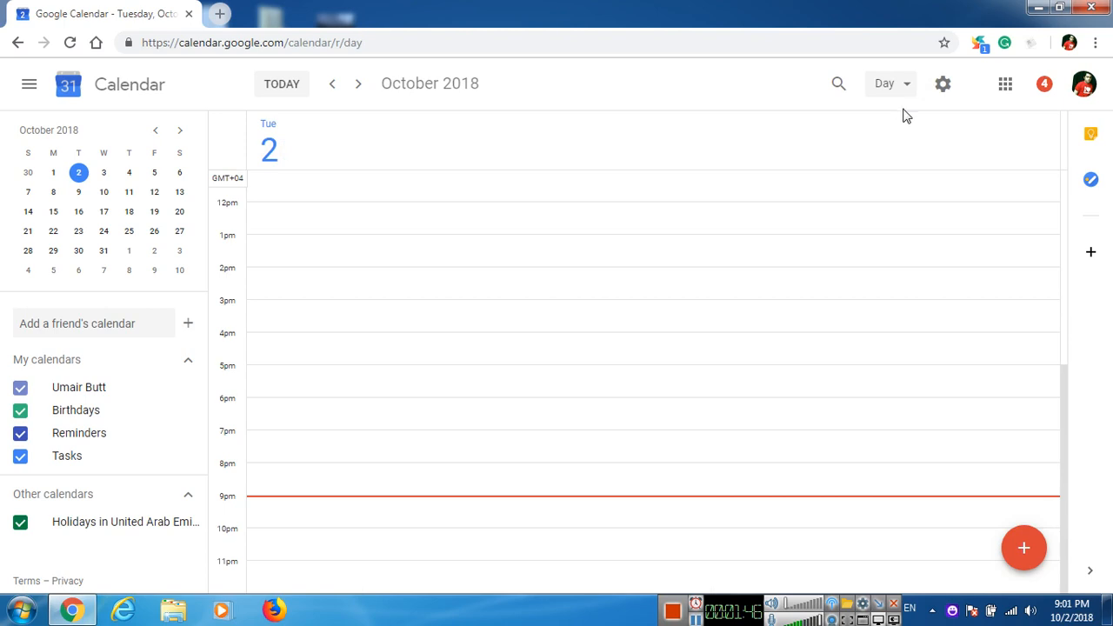
{"action": "left_click", "coordinate": [899, 86]}
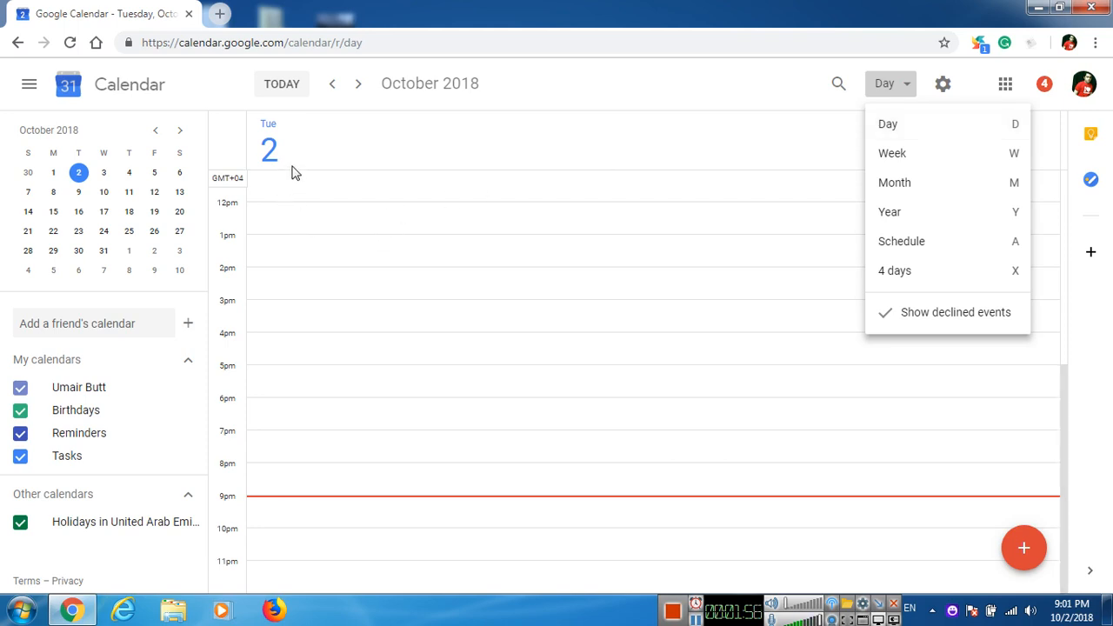
{"action": "left_click", "coordinate": [895, 184]}
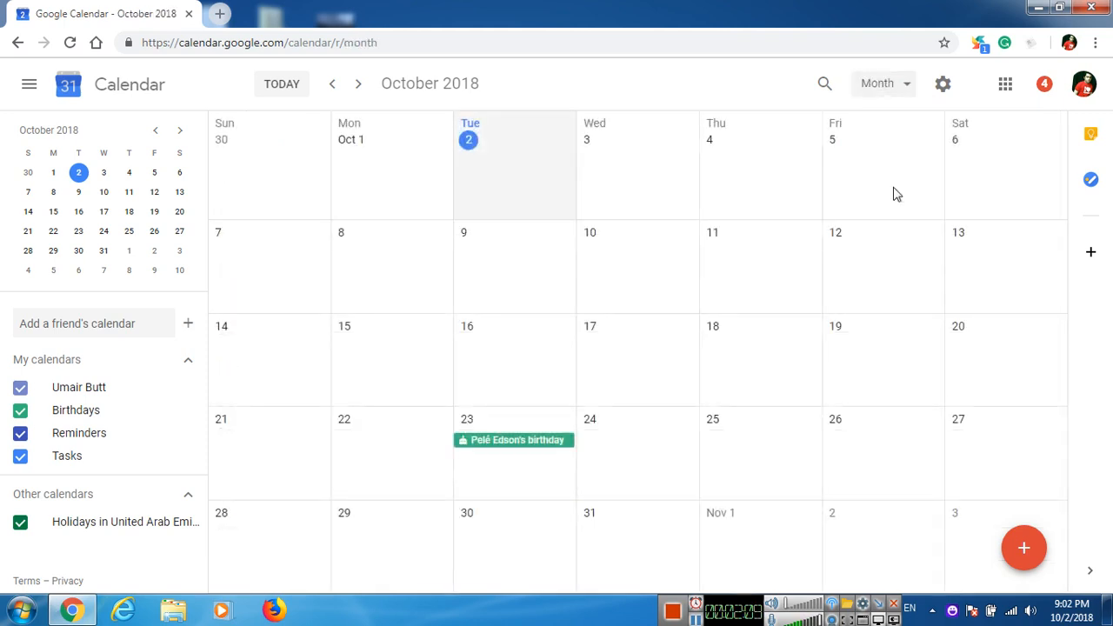
{"action": "left_click", "coordinate": [902, 94]}
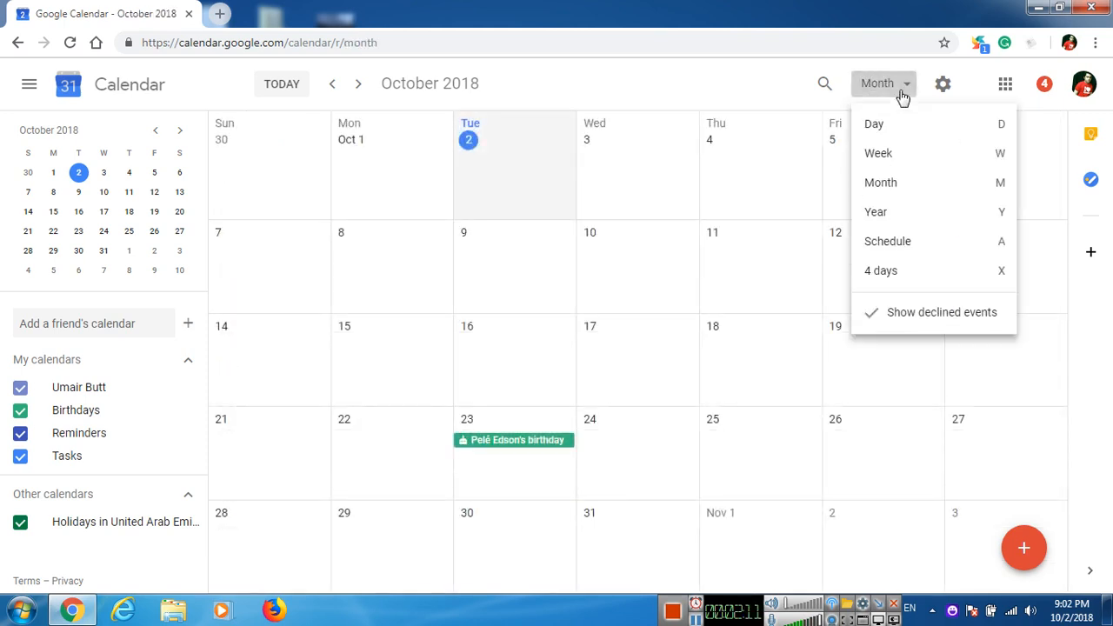
{"action": "left_click", "coordinate": [922, 223]}
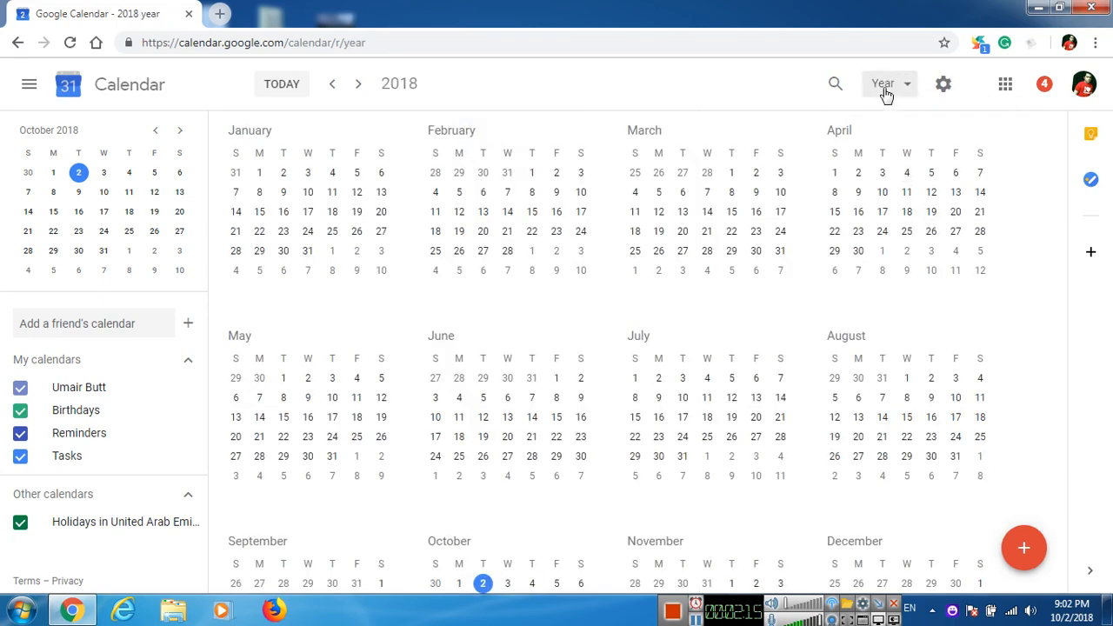
{"action": "left_click", "coordinate": [885, 90]}
{"action": "left_click", "coordinate": [889, 247]}
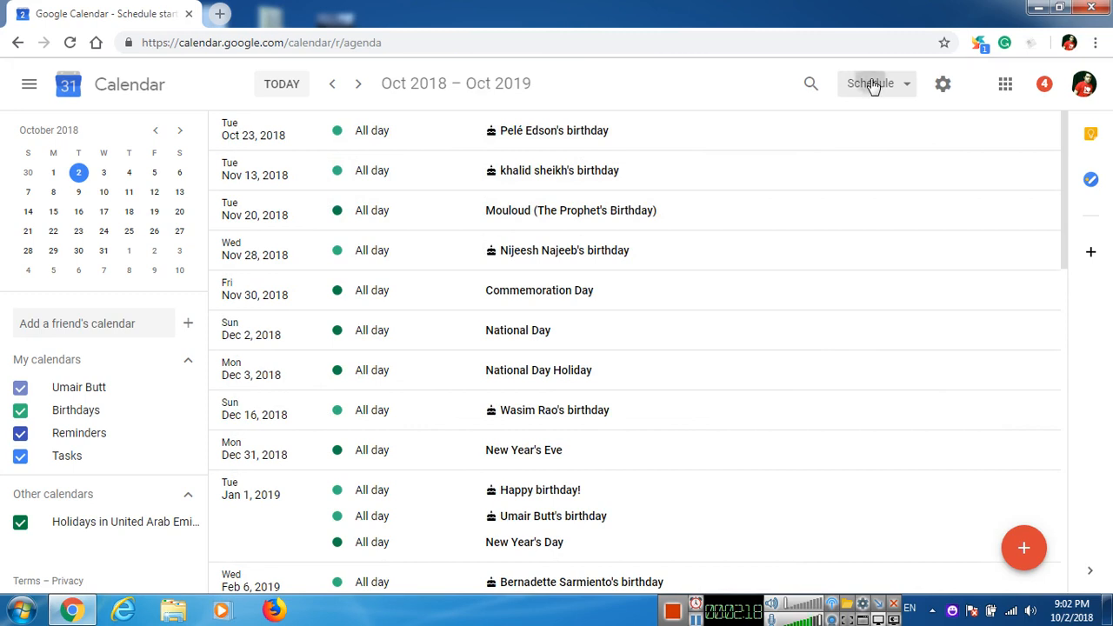
{"action": "left_click", "coordinate": [869, 84]}
{"action": "left_click", "coordinate": [870, 277]}
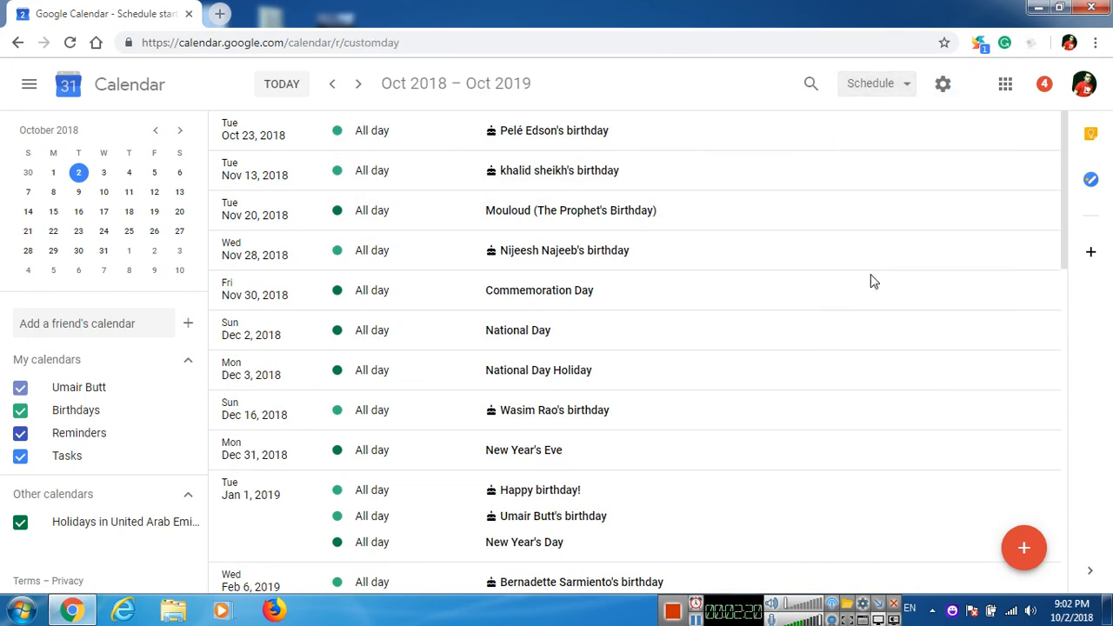
{"action": "left_click", "coordinate": [879, 84]}
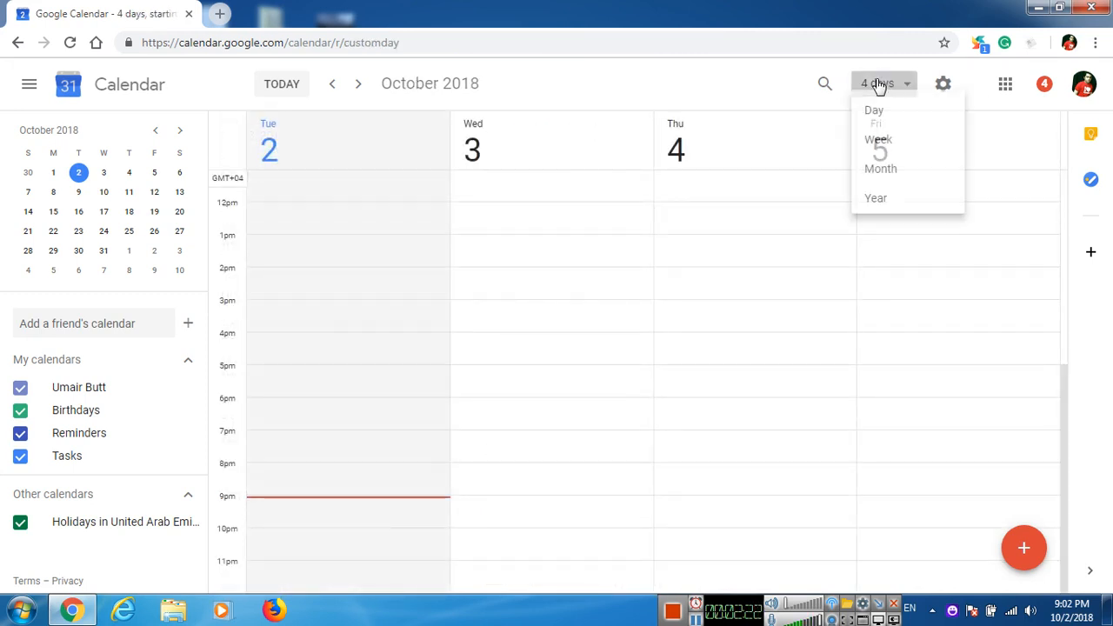
{"action": "left_click", "coordinate": [887, 155]}
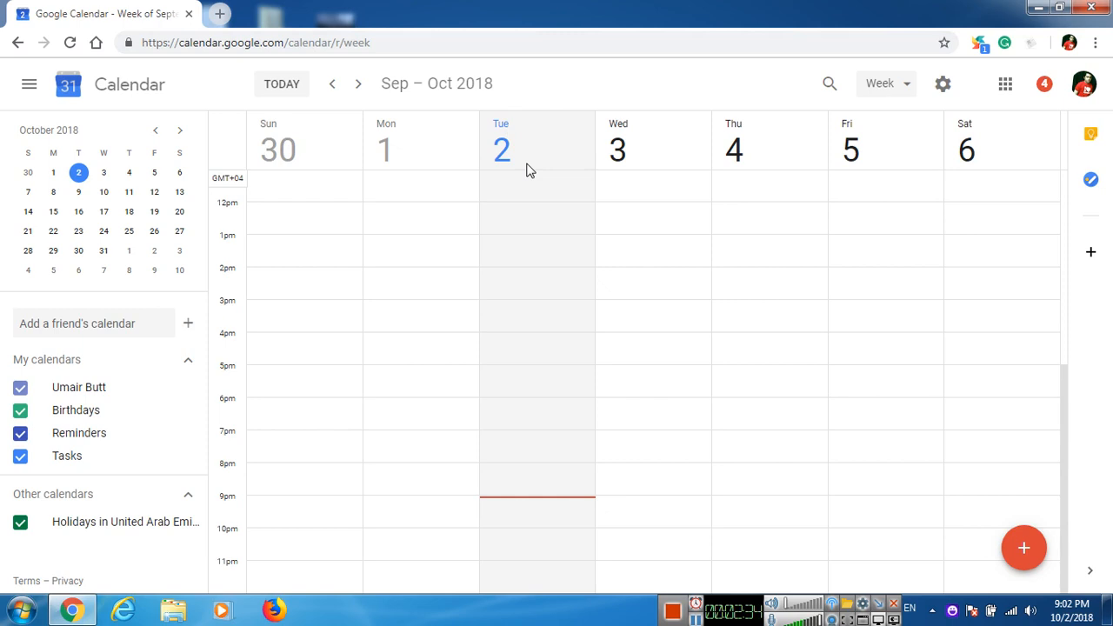
- Browse three weeks ahead in the Week view and return to the current week
{"action": "left_click", "coordinate": [359, 87]}
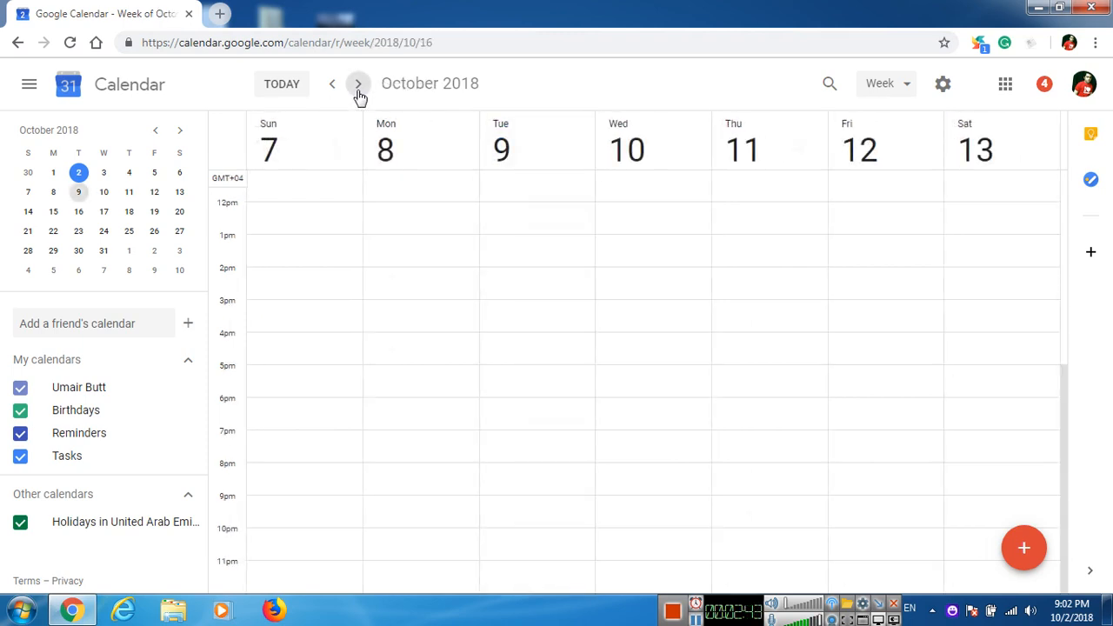
{"action": "left_click", "coordinate": [358, 87]}
{"action": "left_click", "coordinate": [359, 87]}
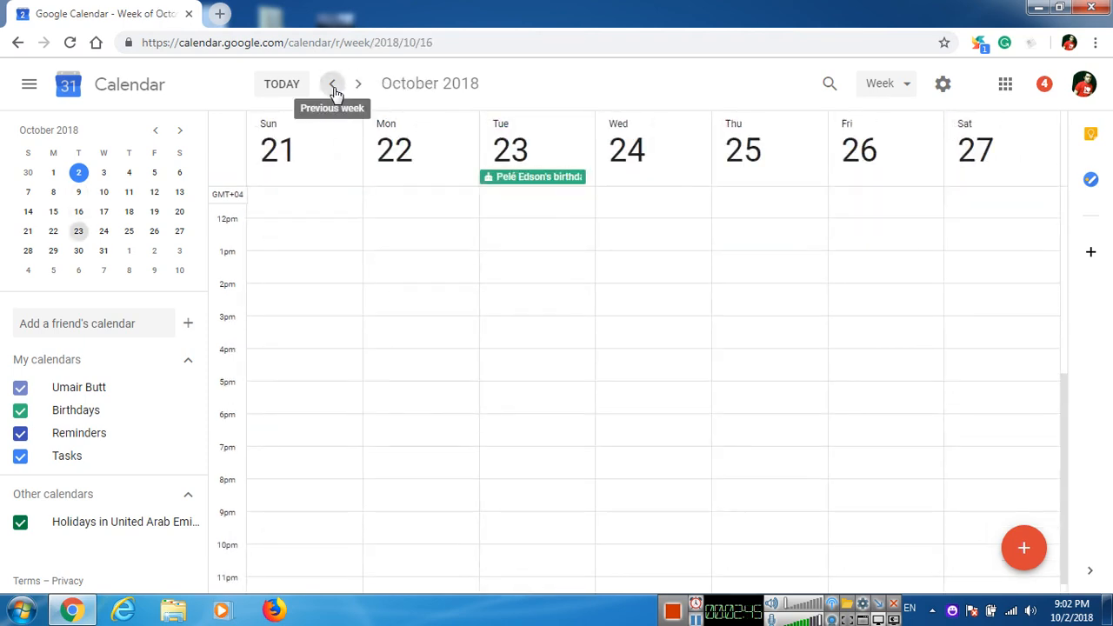
{"action": "left_click", "coordinate": [335, 90]}
{"action": "left_click", "coordinate": [335, 90]}
{"action": "left_click", "coordinate": [335, 91]}
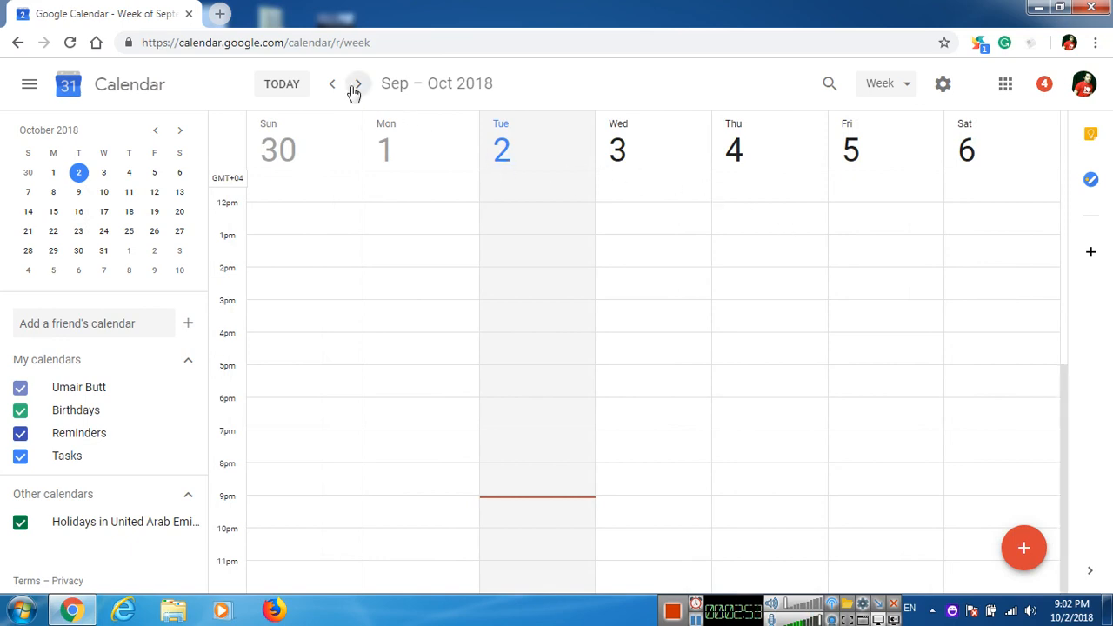
- Go to the week of October 7–13, 2018 and bring its early morning hours into view
{"action": "left_click", "coordinate": [356, 84]}
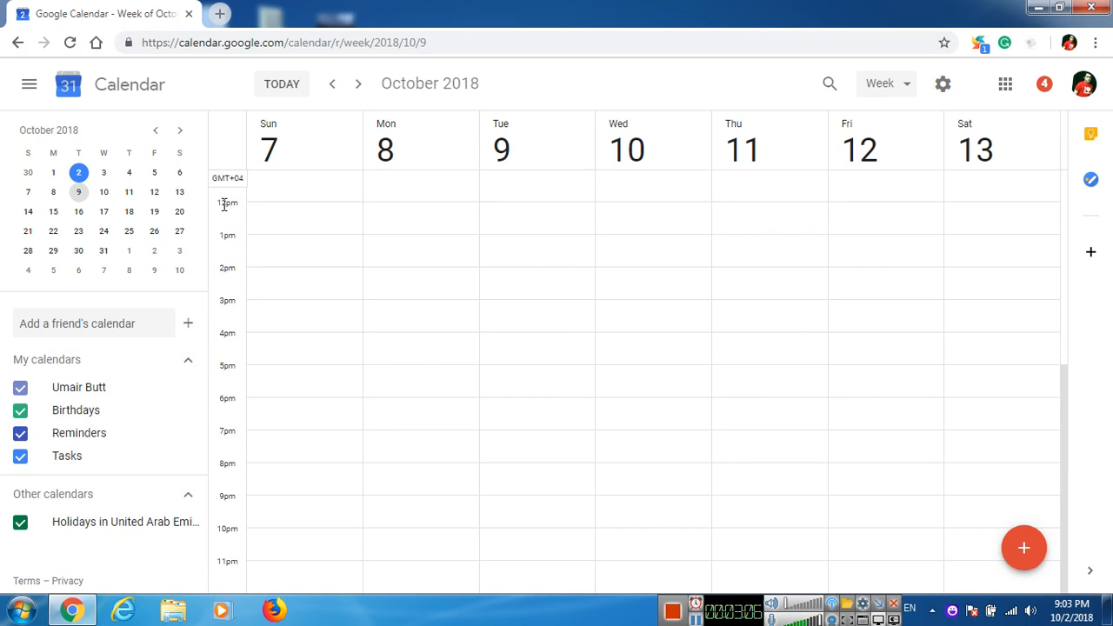
{"action": "scroll", "coordinate": [327, 348], "scroll_direction": "up", "scroll_amount": 5}
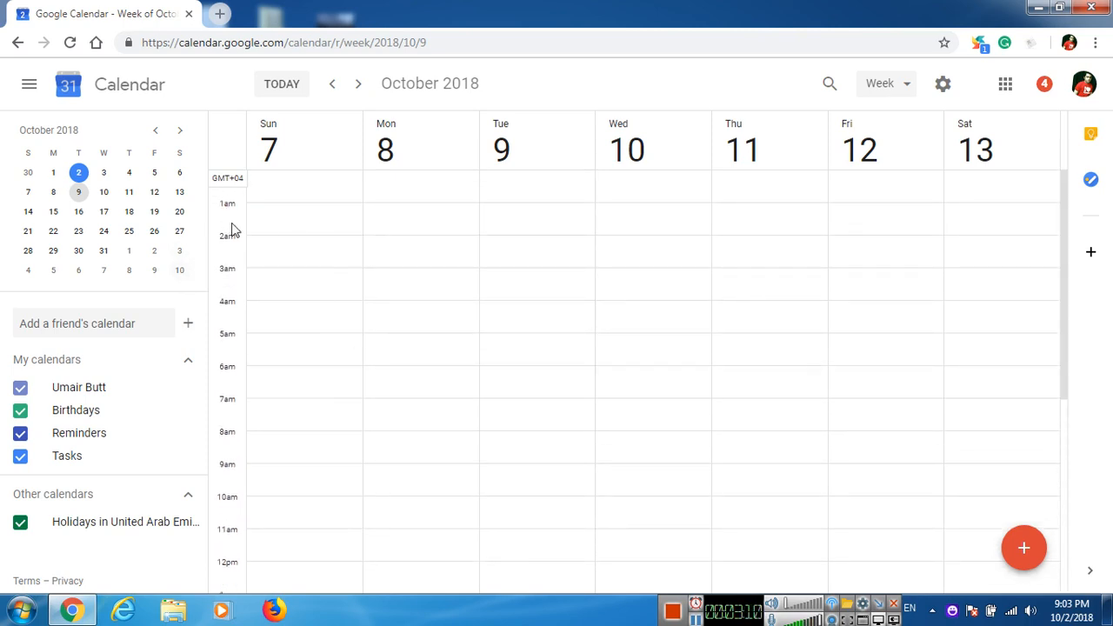
{"action": "scroll", "coordinate": [385, 353], "scroll_direction": "down", "scroll_amount": 5}
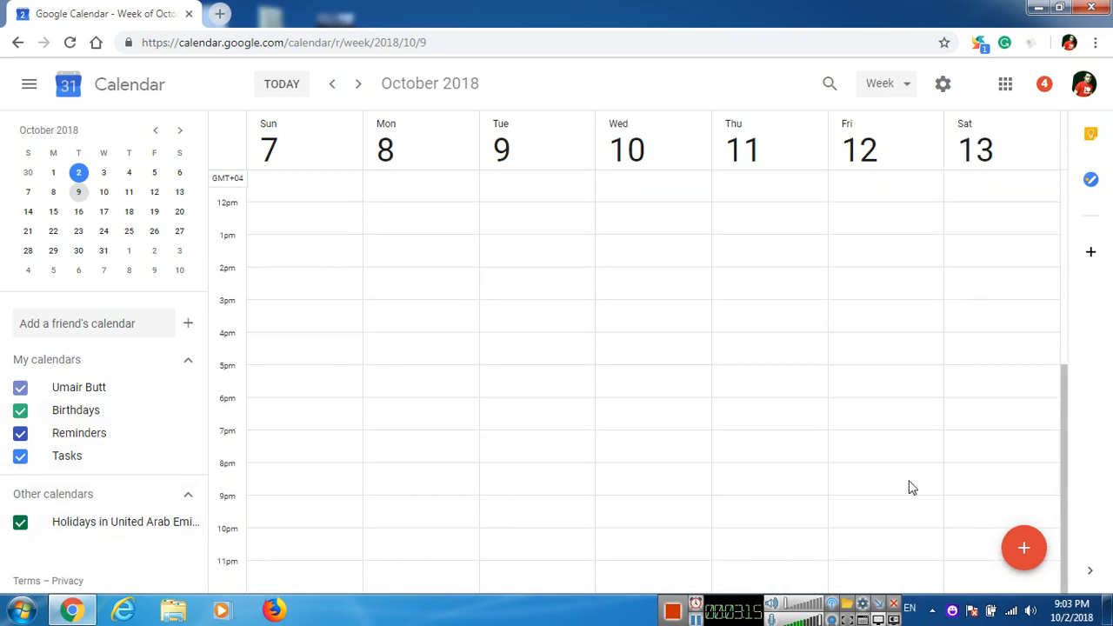
{"action": "scroll", "coordinate": [838, 436], "scroll_direction": "up", "scroll_amount": 5}
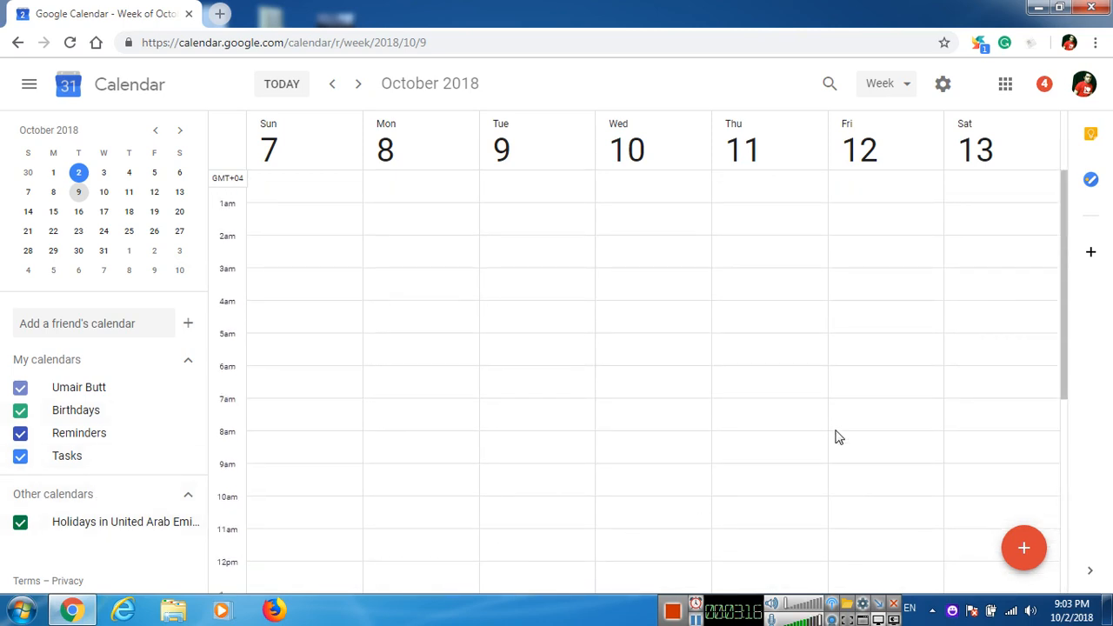
- Create an entry titled "My Birthday" on Thursday, October 11 from 12:00am to 1:00am, trying the Reminder type but keeping Event
{"action": "left_click", "coordinate": [774, 189]}
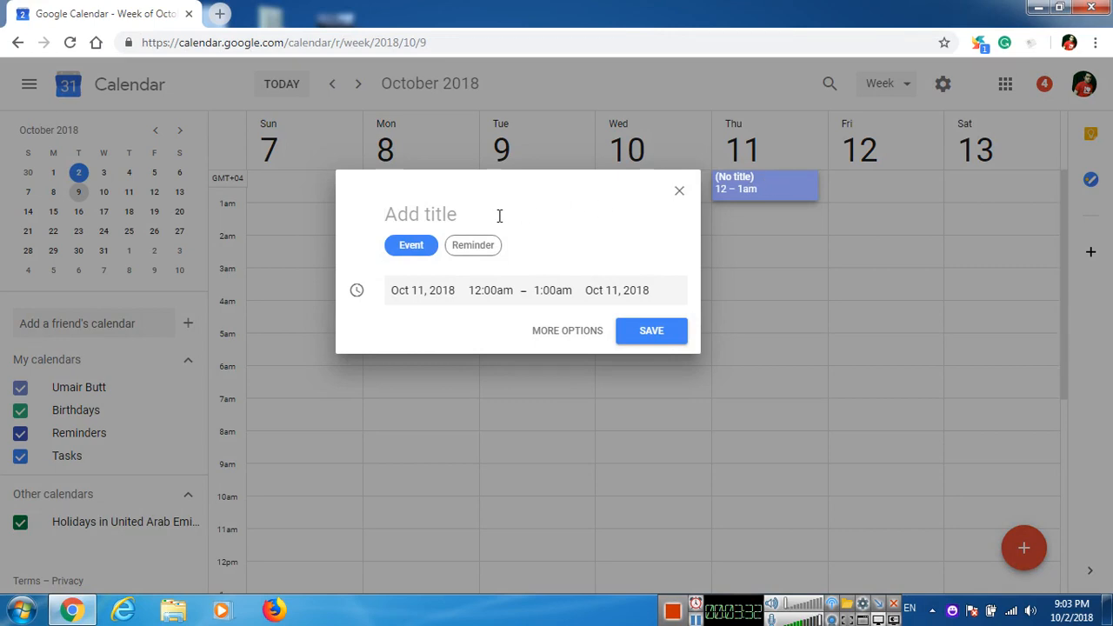
{"action": "type", "text": "My Birthday"}
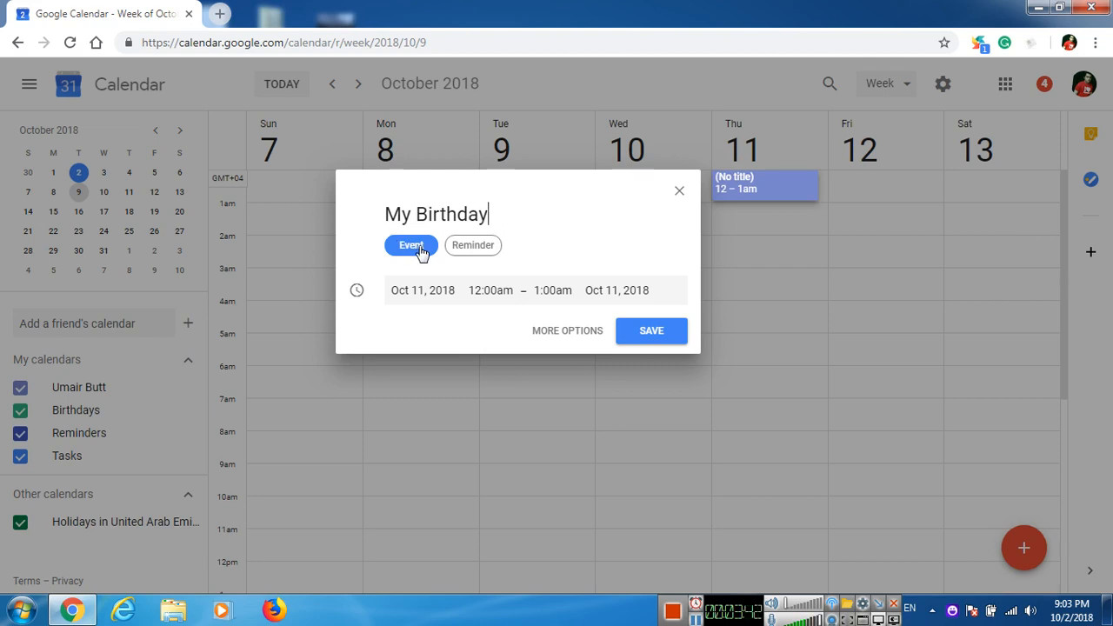
{"action": "left_click", "coordinate": [474, 246]}
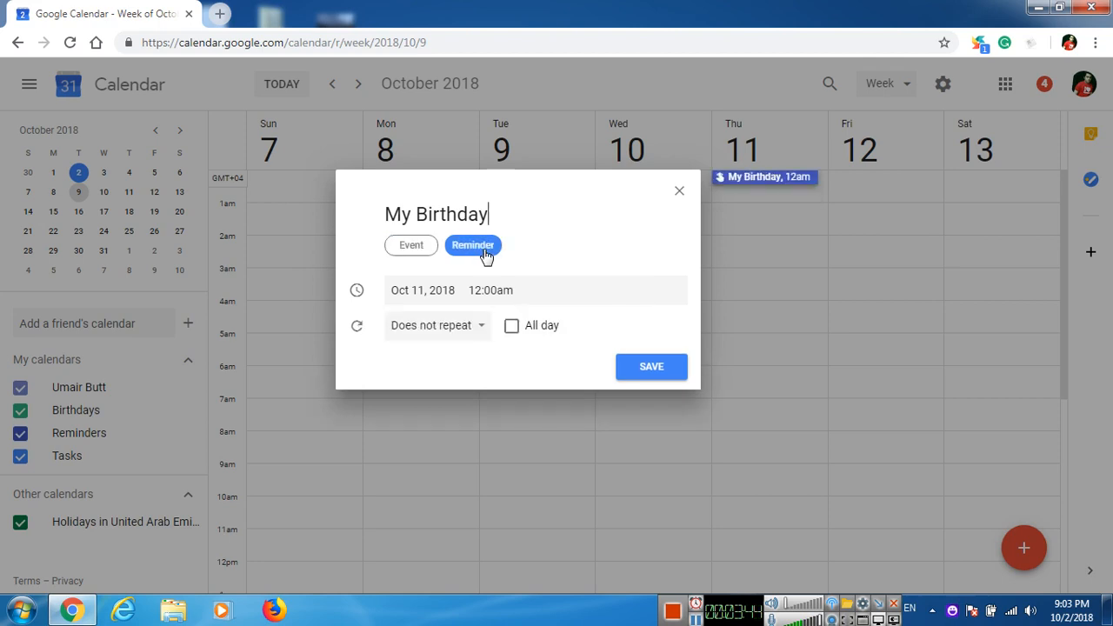
{"action": "left_click", "coordinate": [411, 246]}
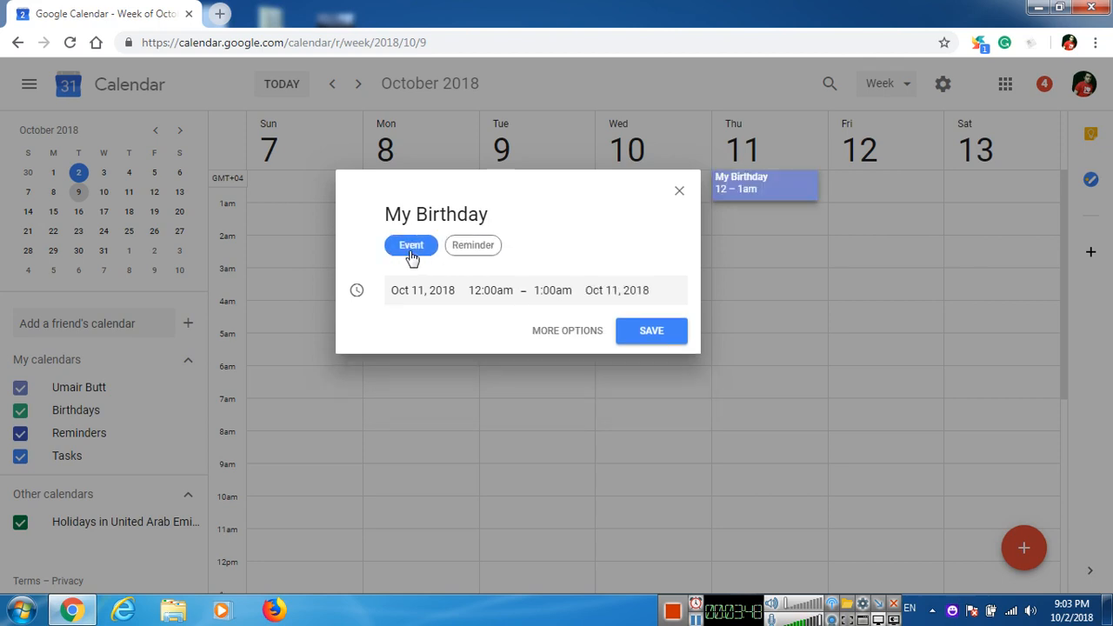
- Try Oct 12, 2018 as the event's end date and set it back to Oct 11, 2018
{"action": "left_click", "coordinate": [453, 287]}
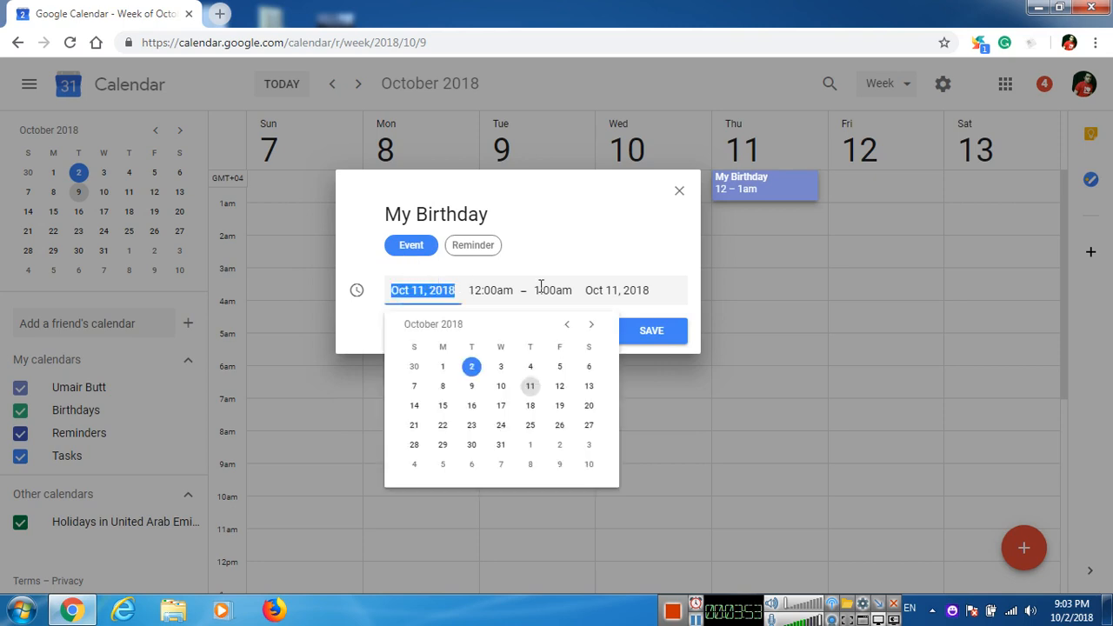
{"action": "left_click", "coordinate": [615, 292]}
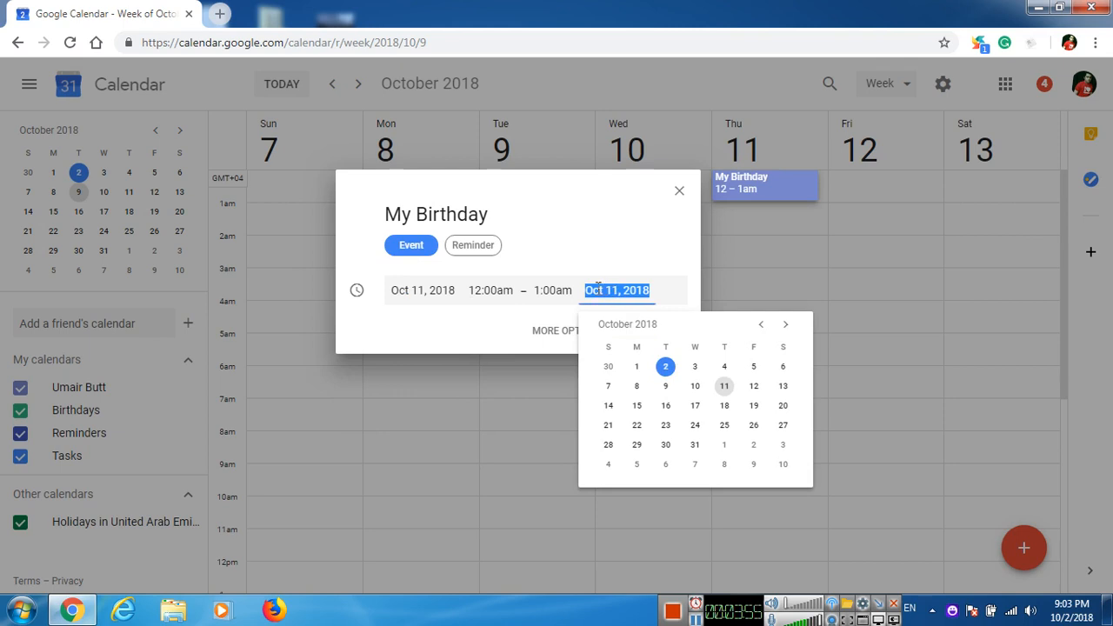
{"action": "left_click", "coordinate": [754, 388]}
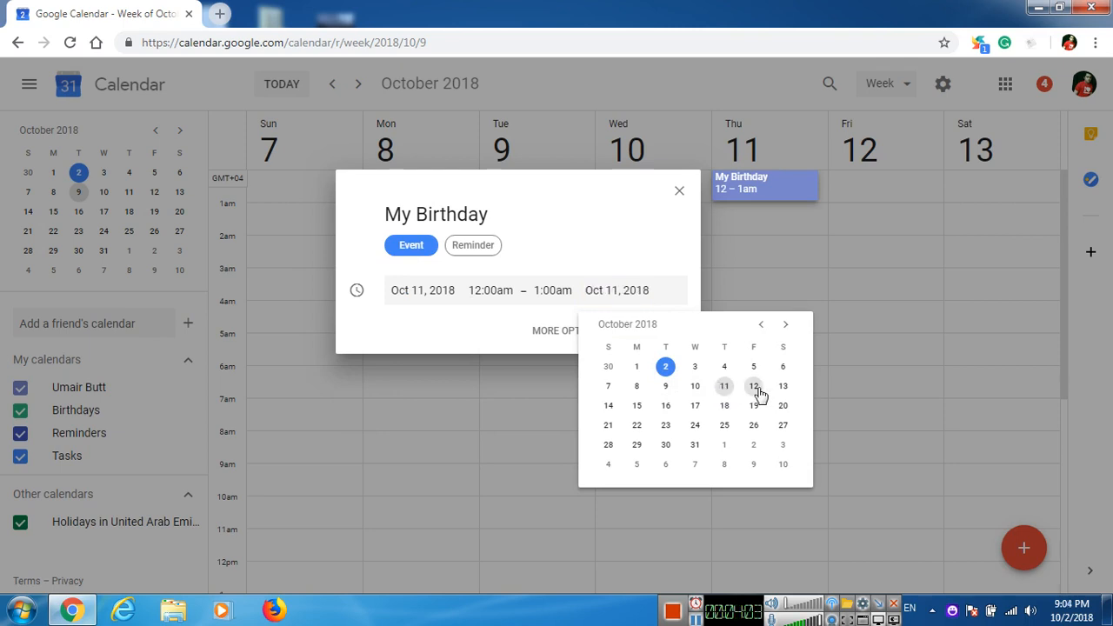
{"action": "left_click", "coordinate": [625, 294]}
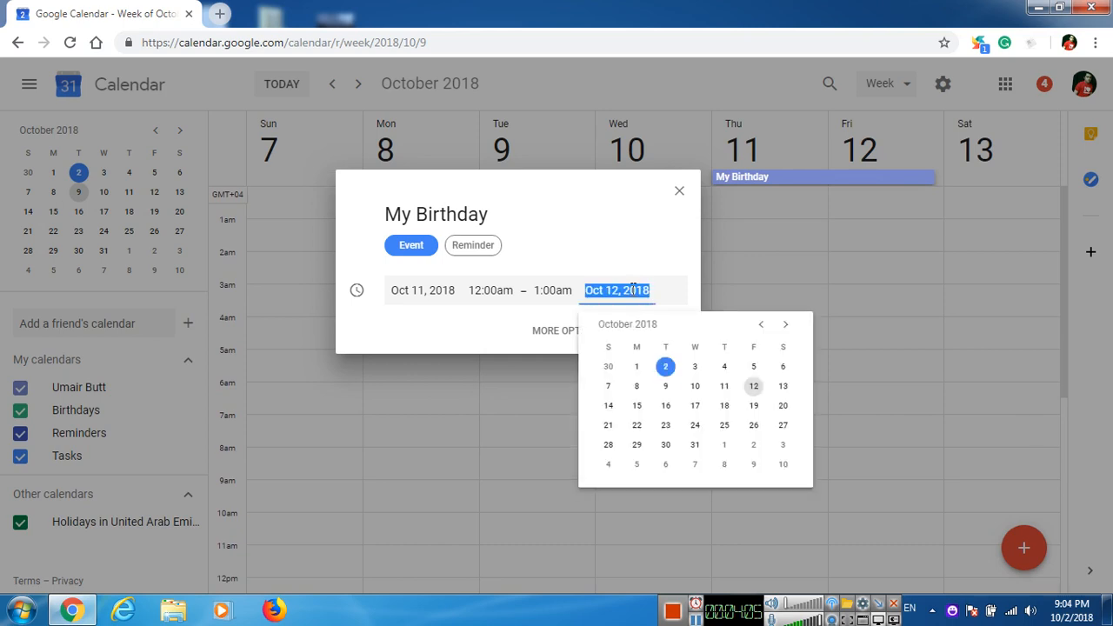
{"action": "left_click", "coordinate": [731, 390]}
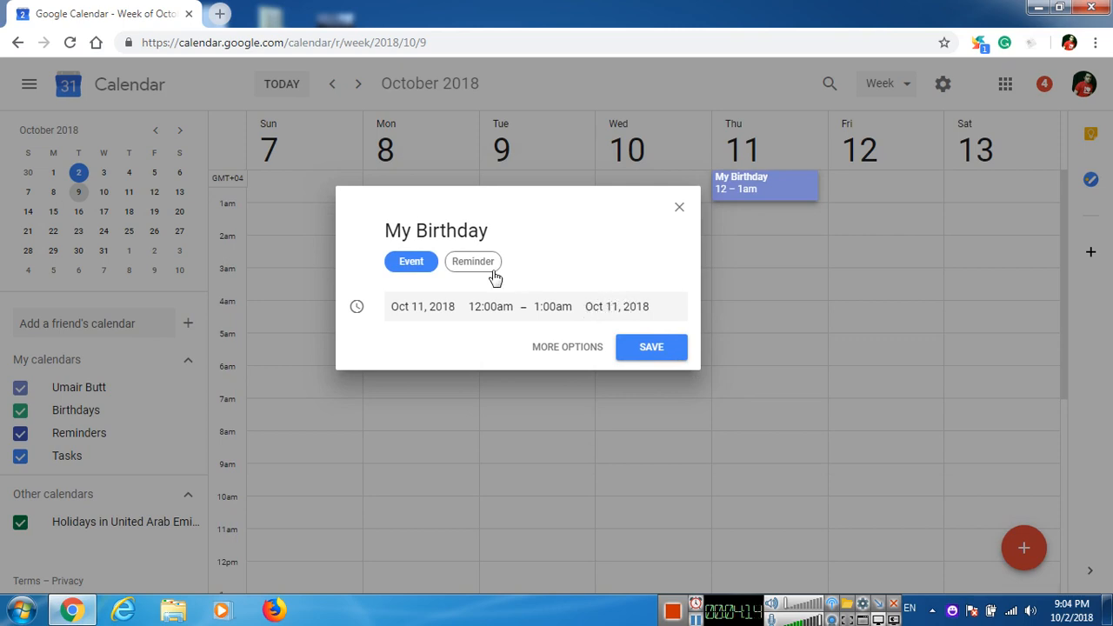
- Open the full options of the My Birthday event and try the All day setting, leaving it off
{"action": "left_click", "coordinate": [607, 355]}
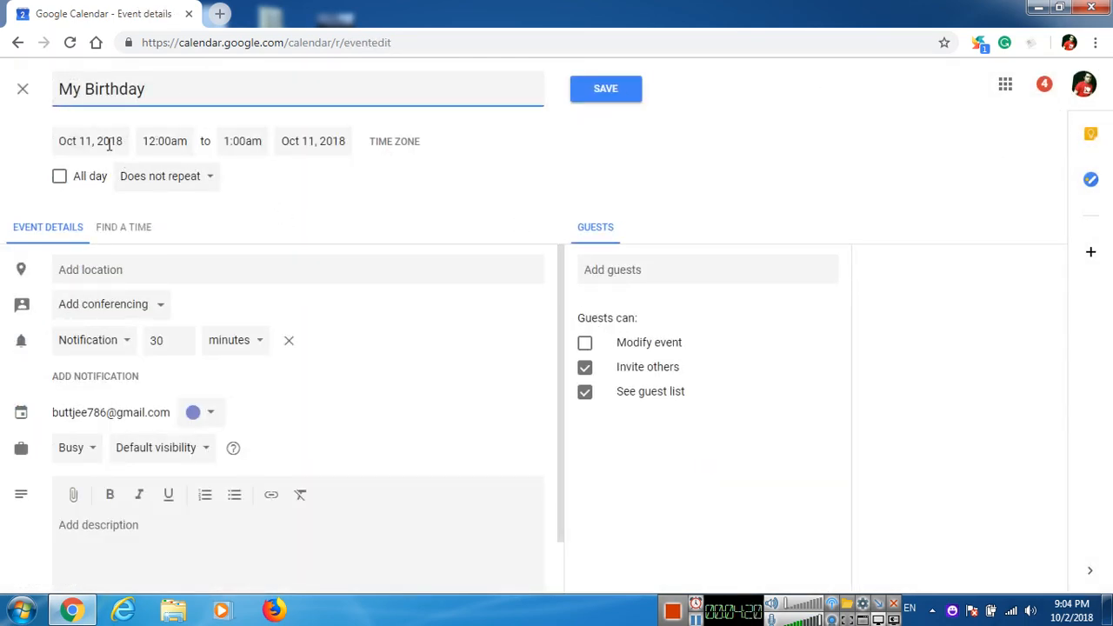
{"action": "left_click", "coordinate": [59, 177]}
{"action": "left_click", "coordinate": [59, 176]}
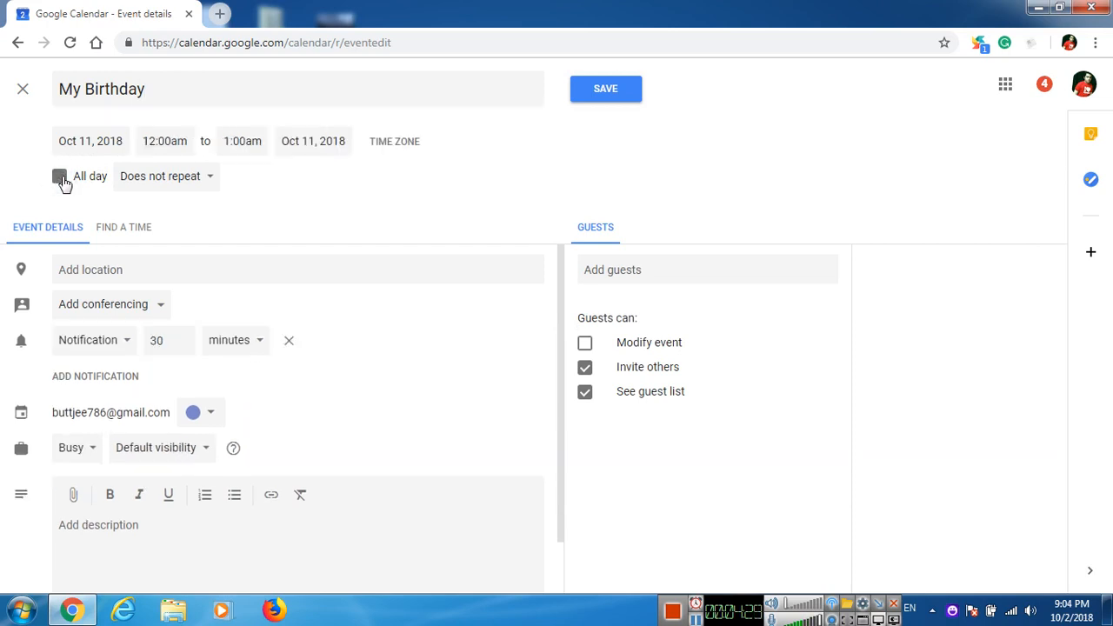
{"action": "left_click", "coordinate": [59, 176]}
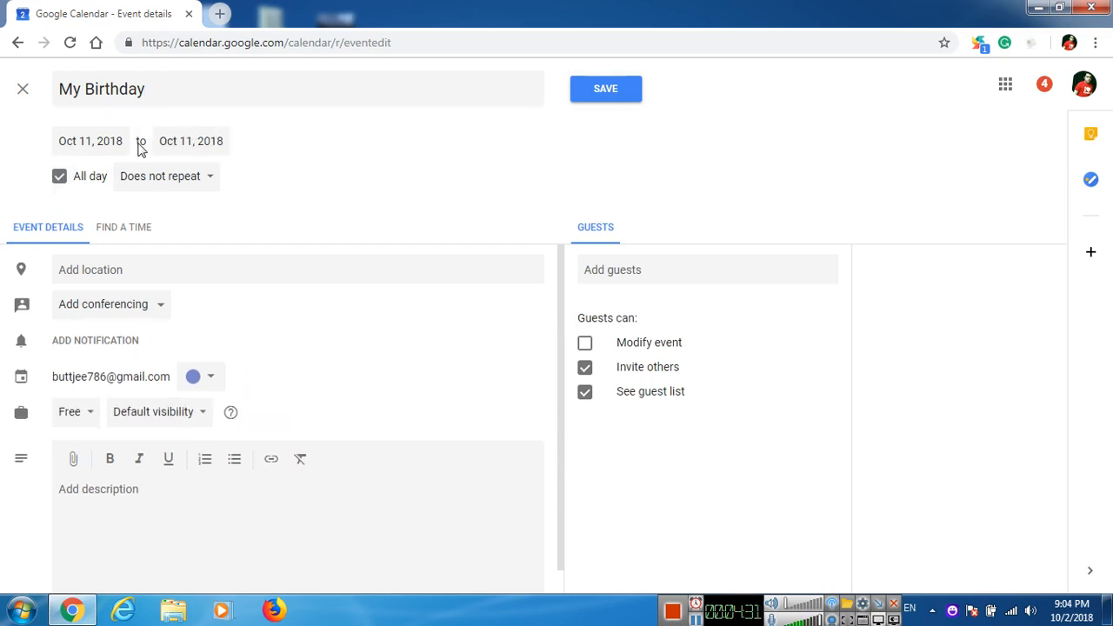
{"action": "left_click", "coordinate": [59, 176]}
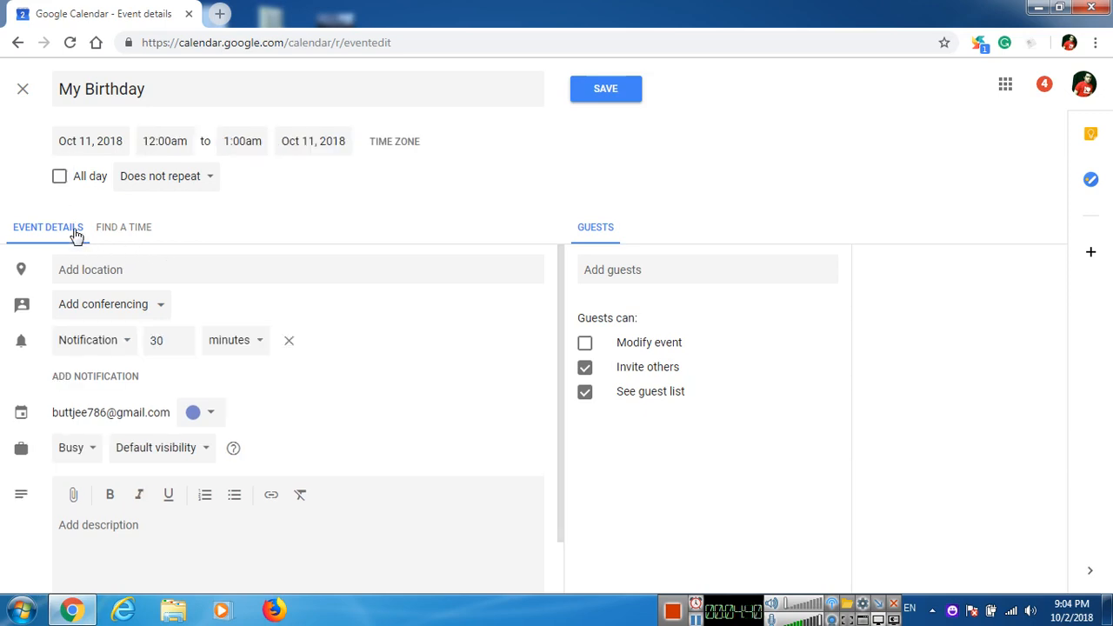
- Check the Find a Time schedule for the My Birthday event and return to its event details
{"action": "left_click", "coordinate": [129, 232]}
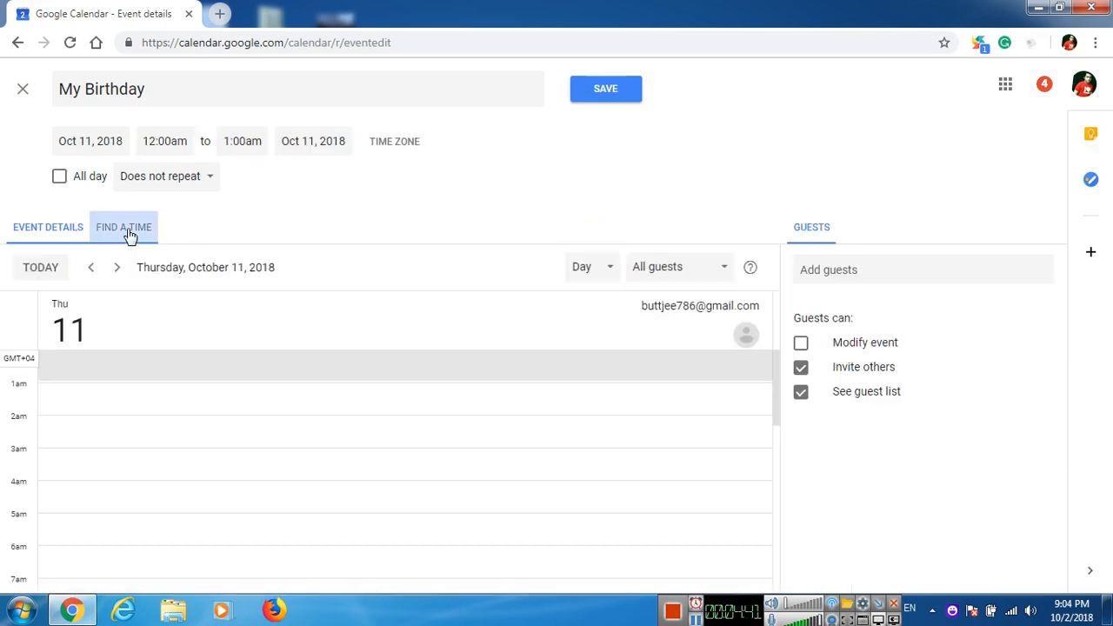
{"action": "left_click", "coordinate": [68, 233]}
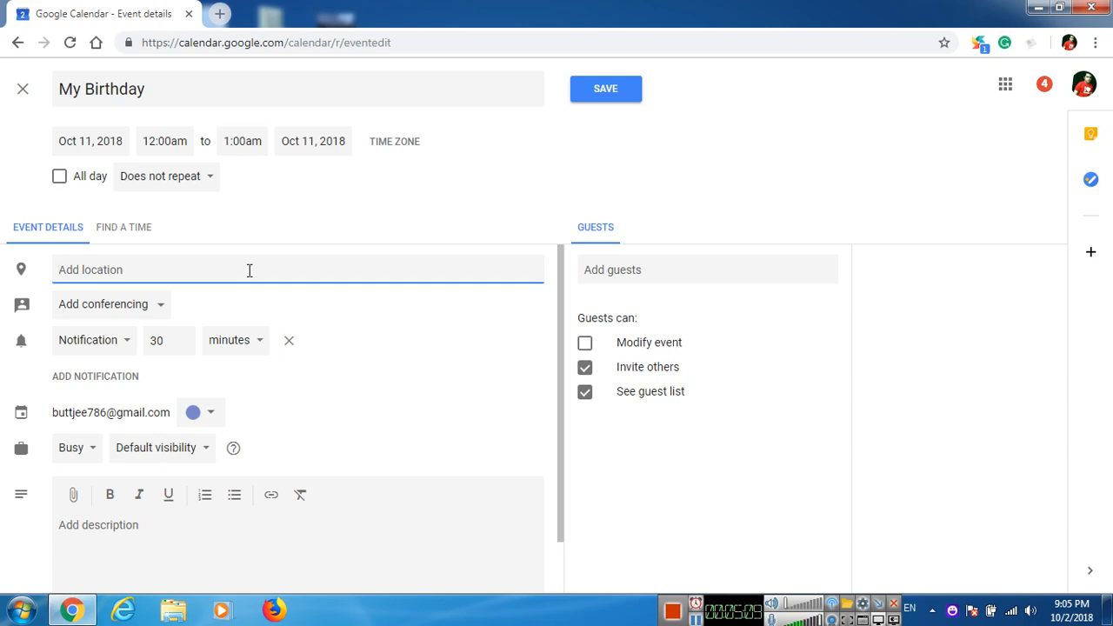
- Set the event's location to Al Majaz Star Computer Training Center, Salah Al Din St - Dubai - United Arab Emirates, and add Hangouts conferencing
{"action": "type", "text": "Al Ma"}
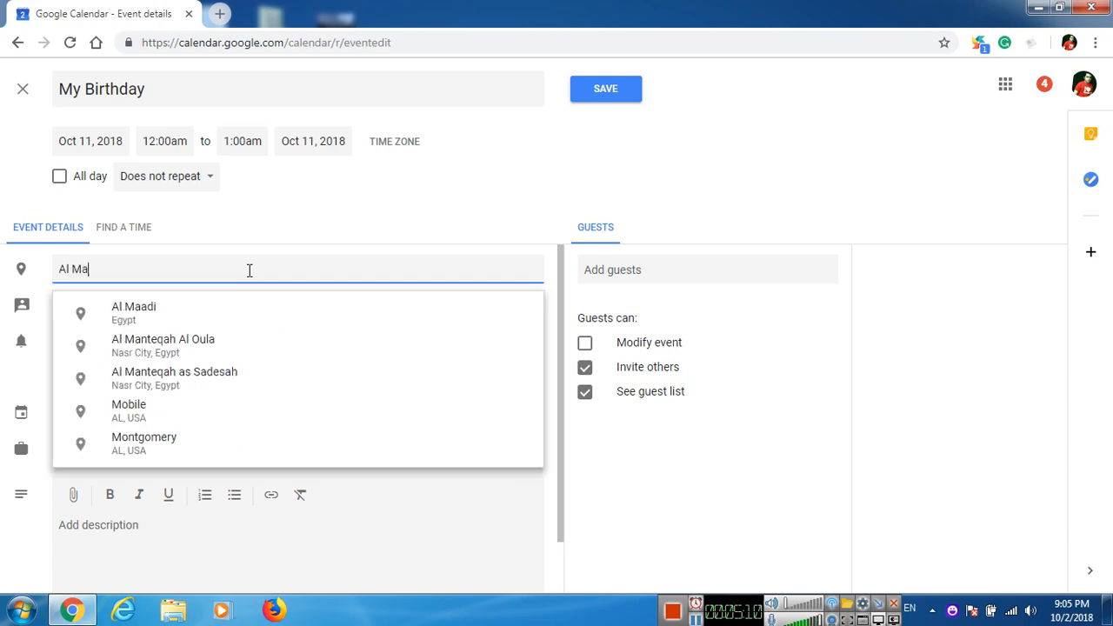
{"action": "type", "text": "jaz Star"}
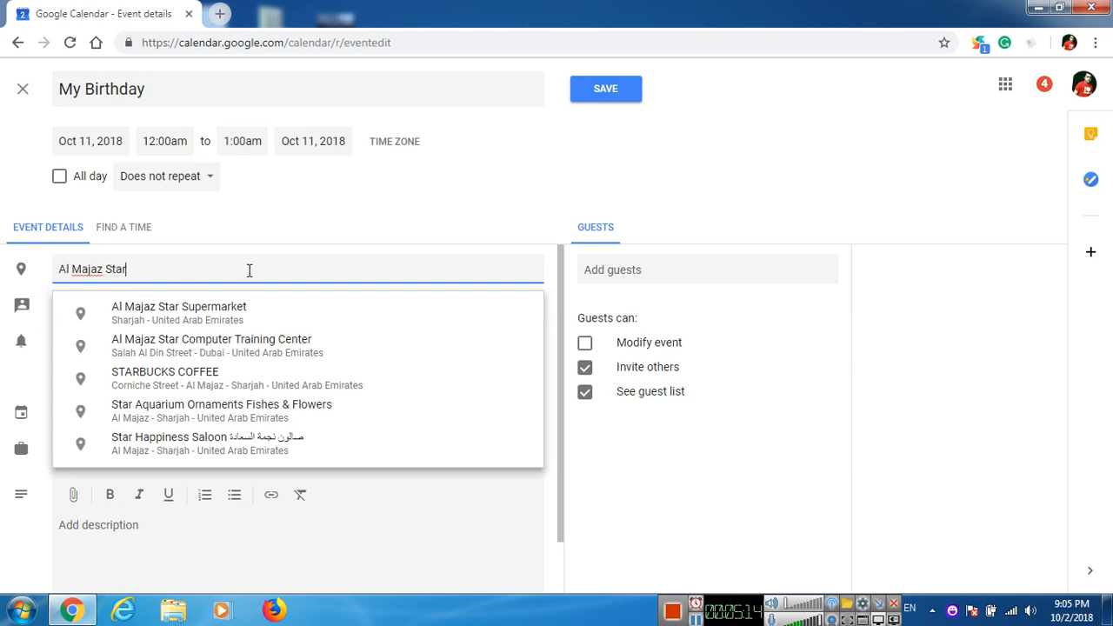
{"action": "left_click", "coordinate": [274, 346]}
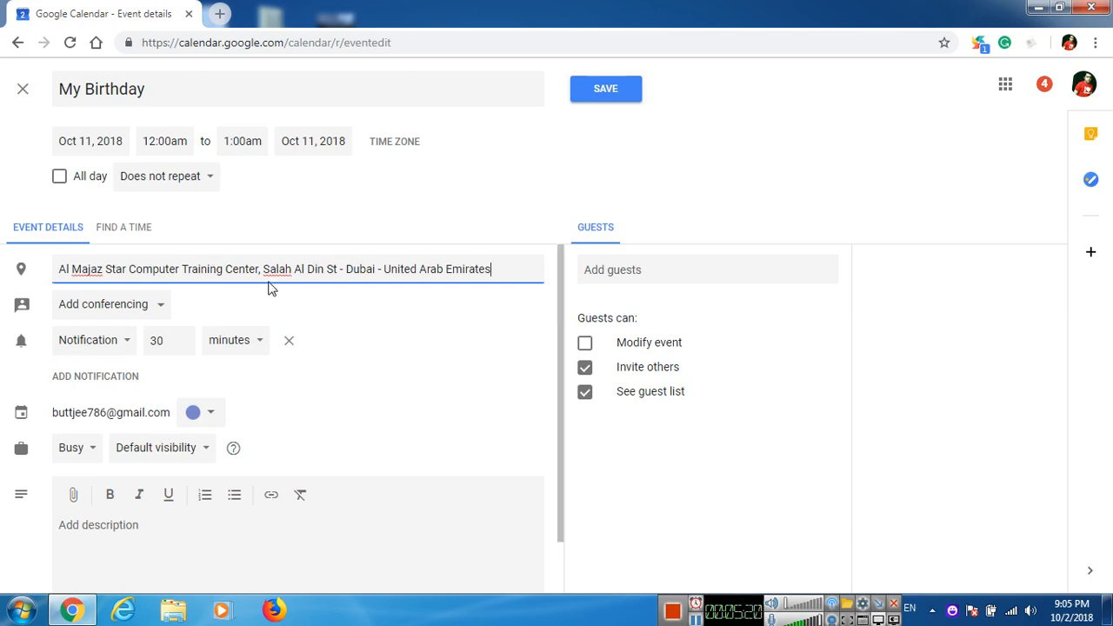
{"action": "left_click", "coordinate": [147, 313]}
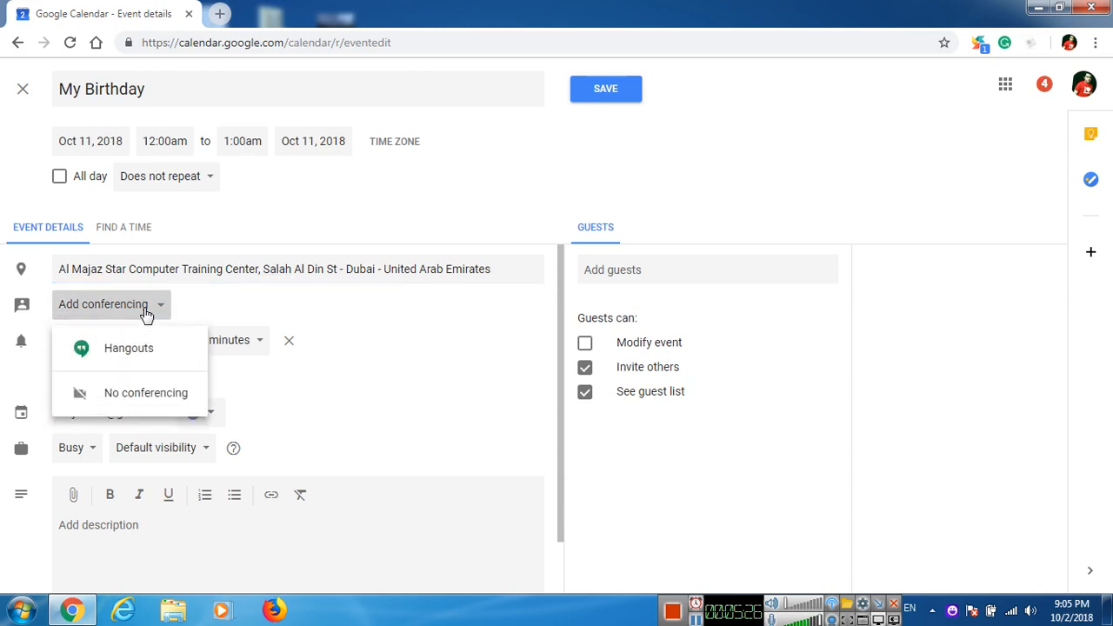
{"action": "left_click", "coordinate": [153, 358]}
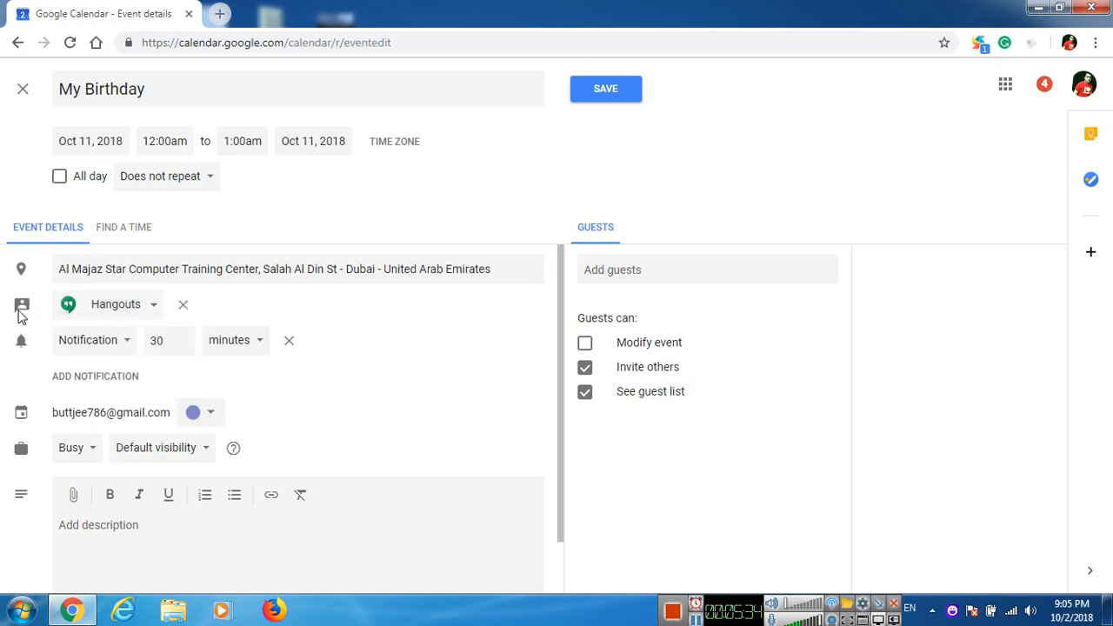
- Keep Notification as the alert type and set the event to run from 12:00am to 11:30pm on Oct 11, 2018
{"action": "left_click", "coordinate": [113, 350]}
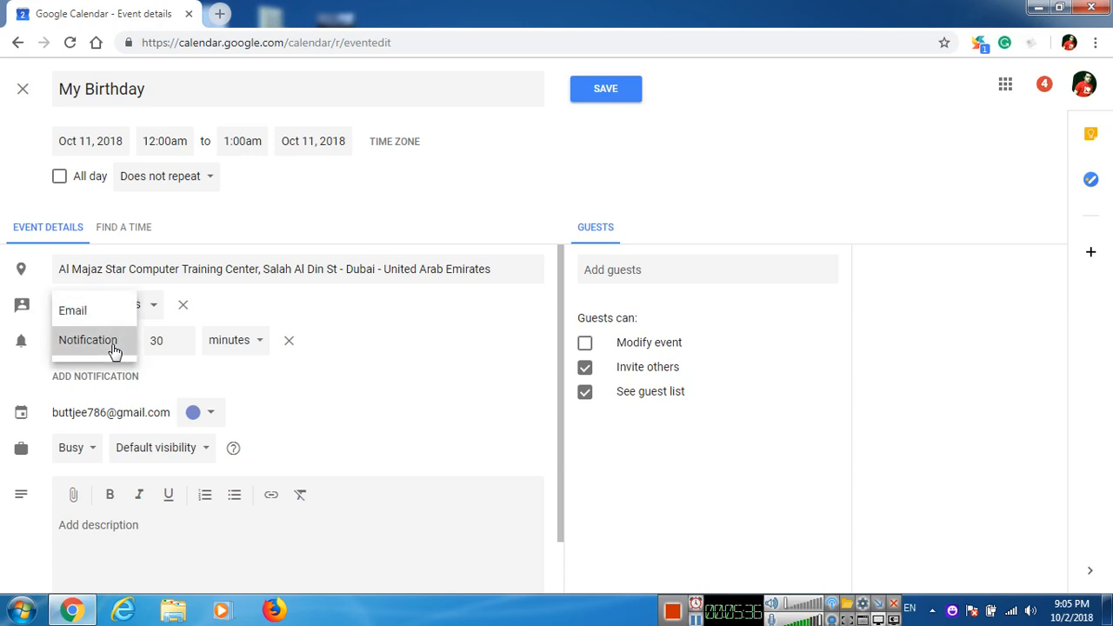
{"action": "left_click", "coordinate": [114, 349]}
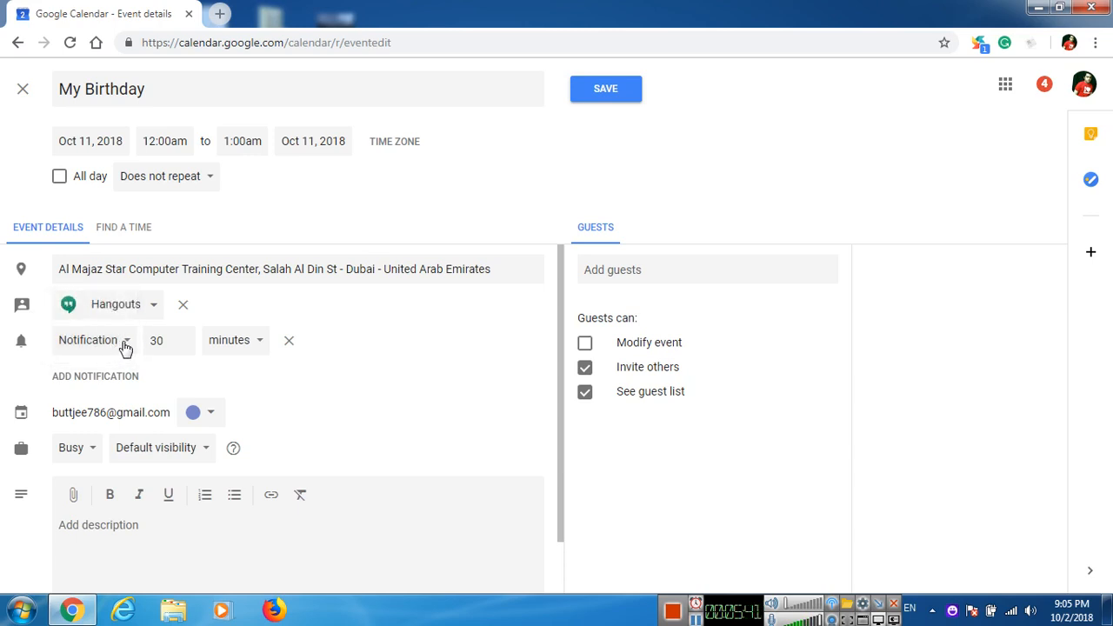
{"action": "left_click", "coordinate": [178, 141]}
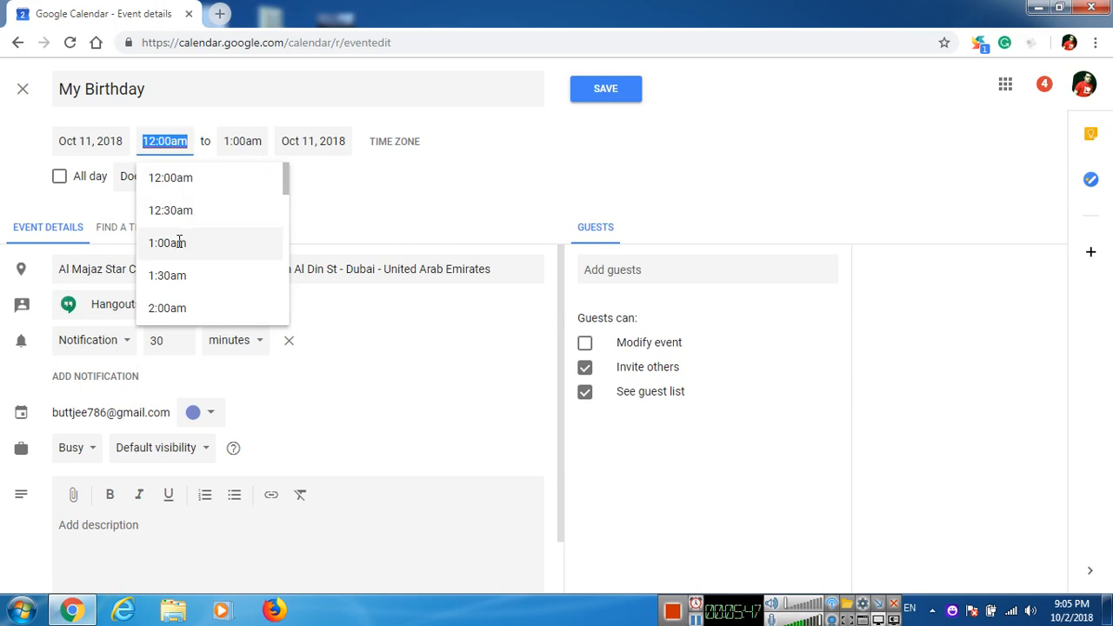
{"action": "left_click", "coordinate": [199, 184]}
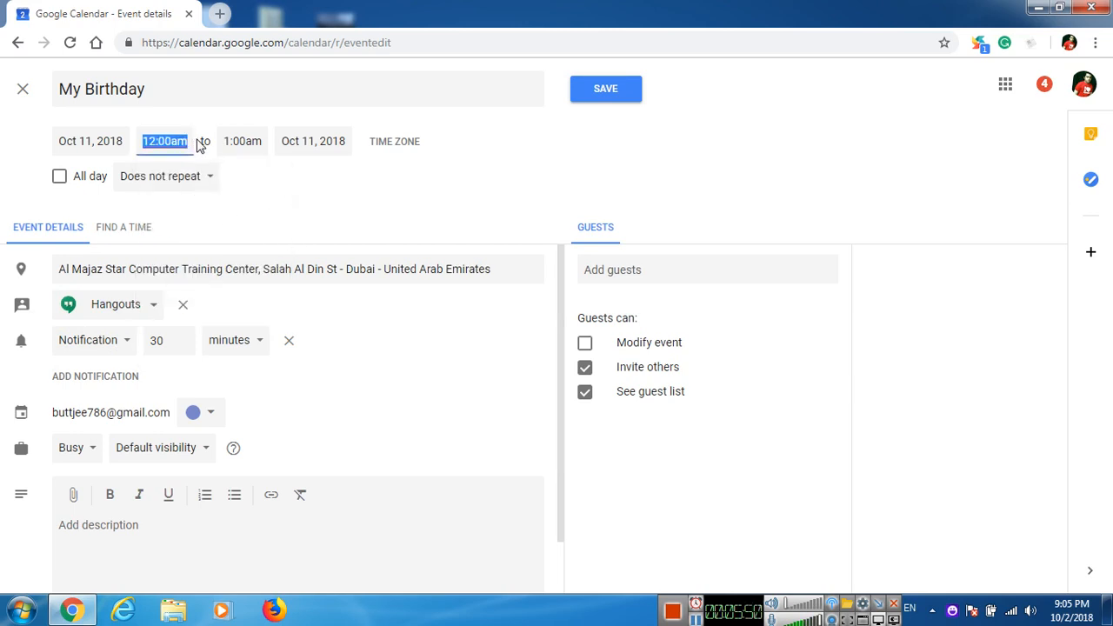
{"action": "left_click", "coordinate": [237, 141]}
{"action": "scroll", "coordinate": [287, 223], "scroll_direction": "down", "scroll_amount": 15}
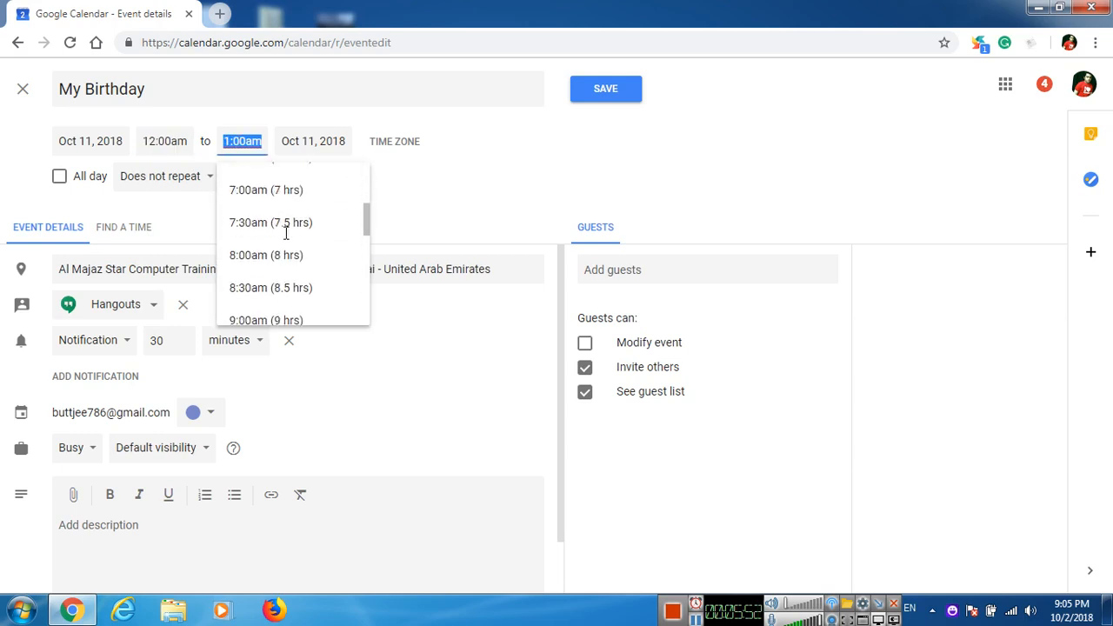
{"action": "left_click", "coordinate": [300, 309]}
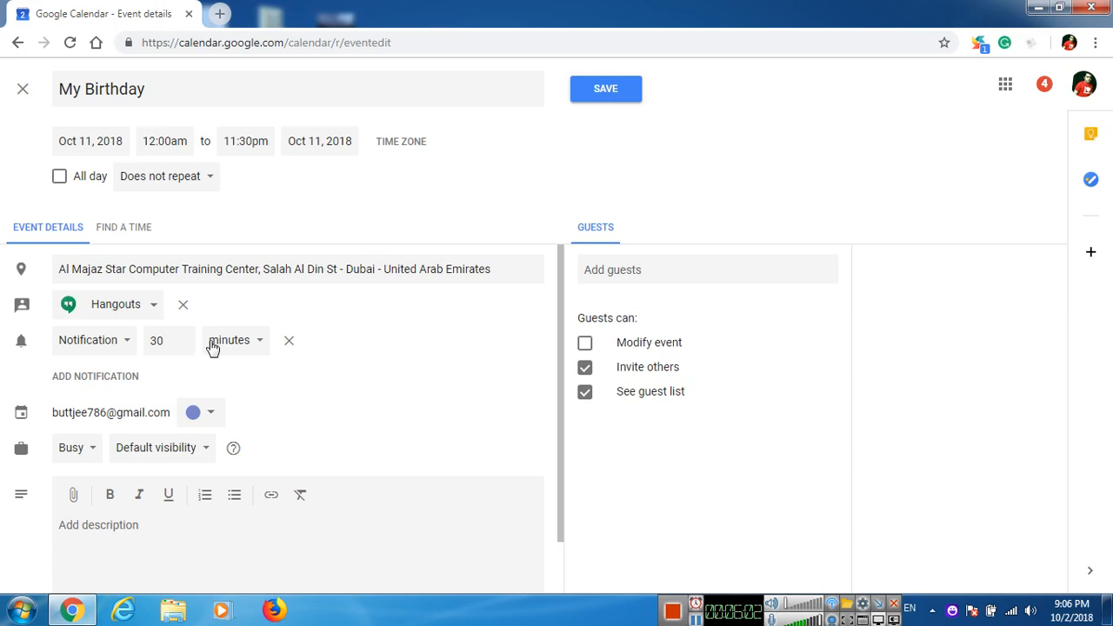
- Try a lead time of 40 days for the event's notification
{"action": "left_click", "coordinate": [185, 338]}
{"action": "left_click", "coordinate": [184, 338]}
{"action": "left_click", "coordinate": [184, 337]}
{"action": "left_click", "coordinate": [184, 337]}
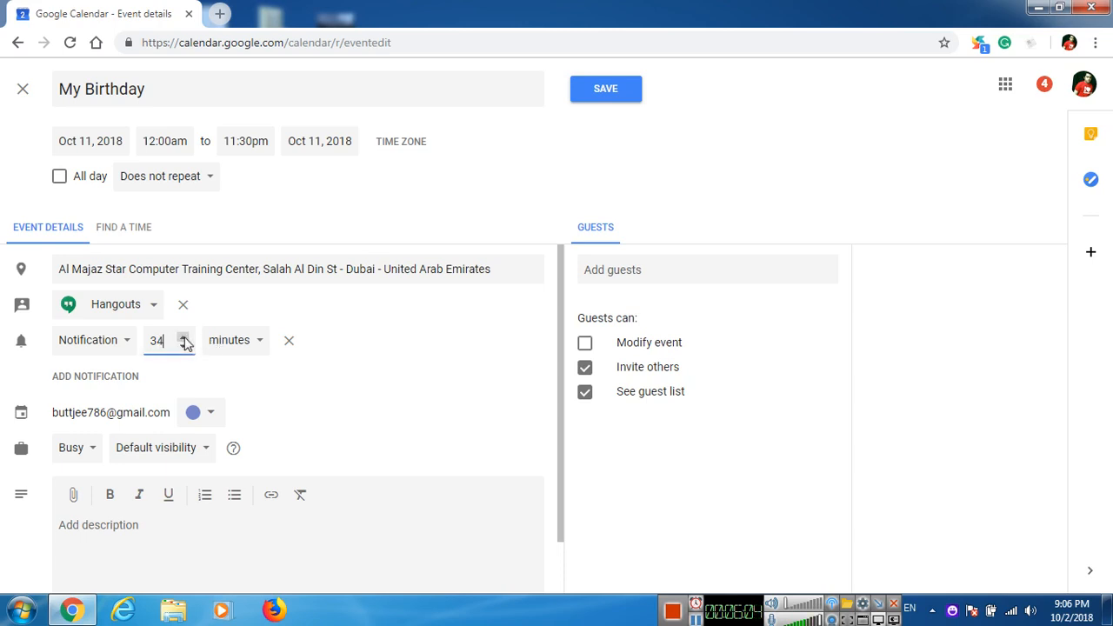
{"action": "left_click", "coordinate": [184, 337]}
{"action": "left_click", "coordinate": [184, 338]}
{"action": "left_click", "coordinate": [184, 337]}
{"action": "left_click", "coordinate": [185, 337]}
{"action": "left_click", "coordinate": [258, 344]}
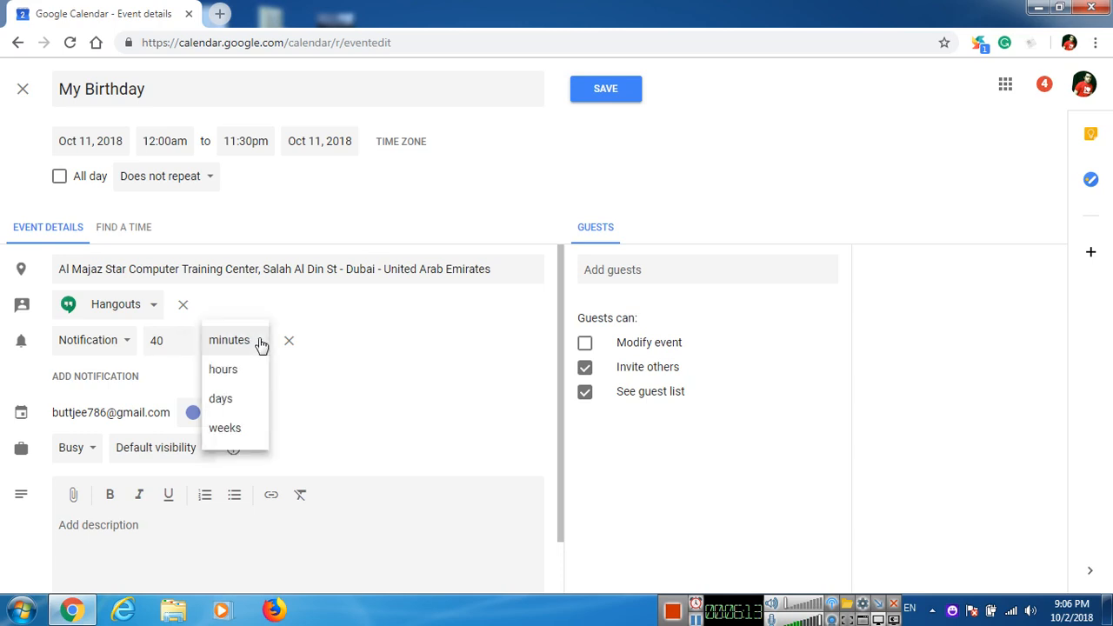
{"action": "left_click", "coordinate": [251, 400]}
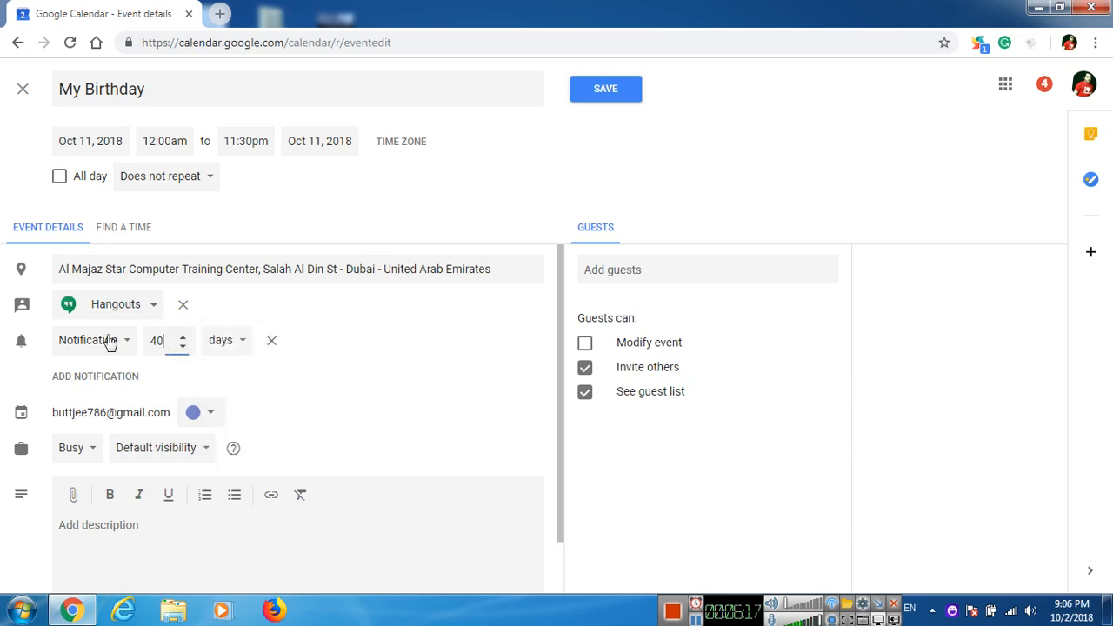
- Set the notification's lead time to 1 and its unit to hours
{"action": "key", "text": "shift+Tab"}
{"action": "type", "text": "1"}
{"action": "left_click", "coordinate": [369, 355]}
{"action": "left_click", "coordinate": [221, 344]}
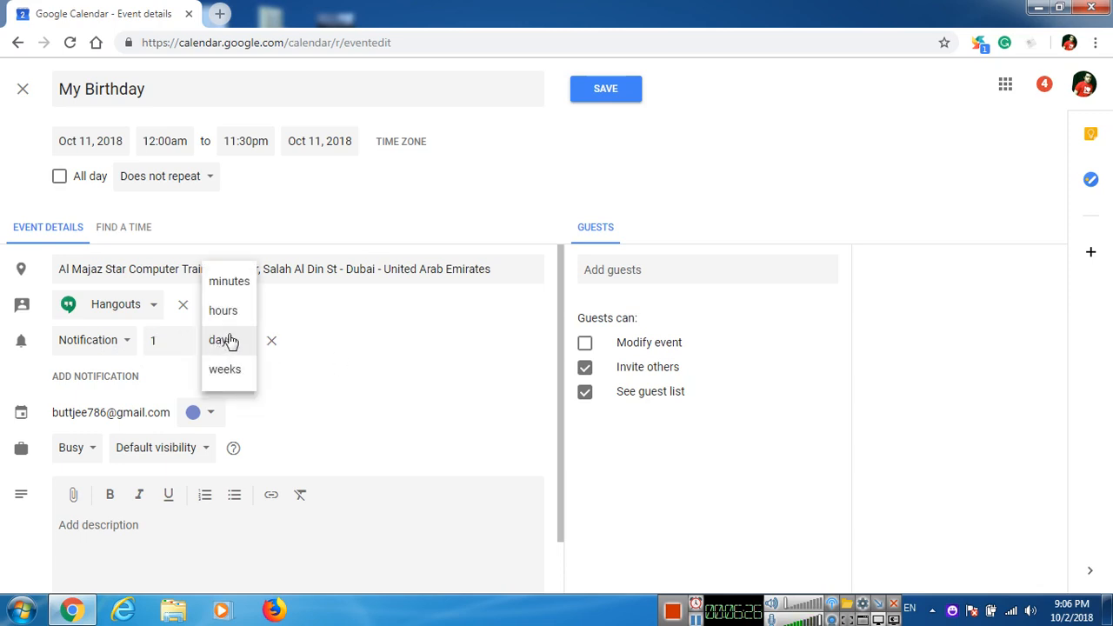
{"action": "left_click", "coordinate": [245, 313]}
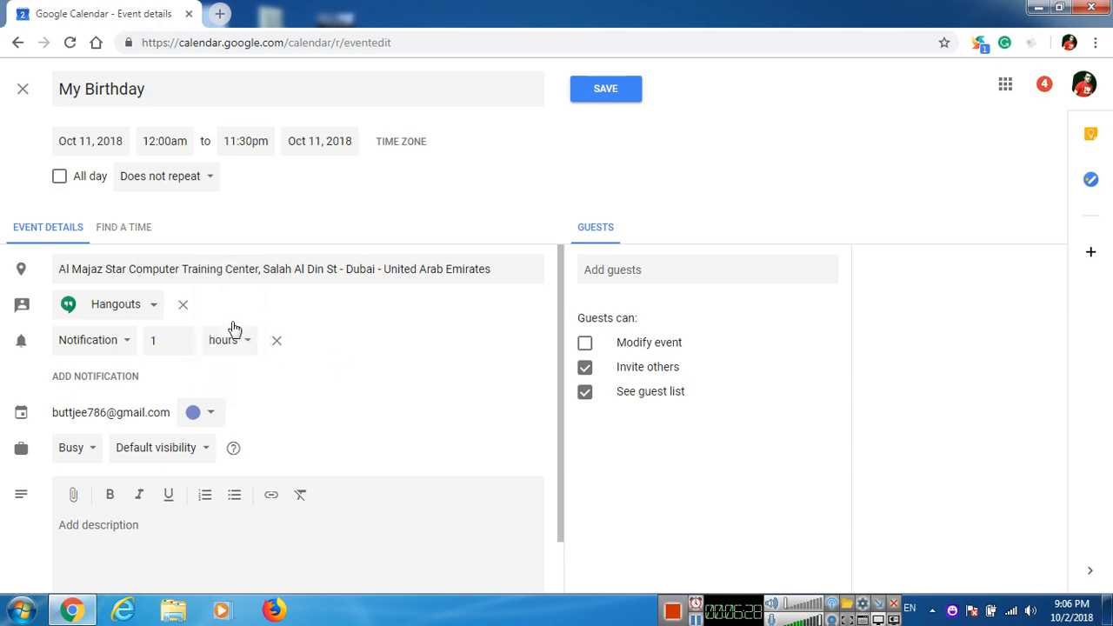
{"action": "left_click", "coordinate": [174, 342]}
{"action": "left_click", "coordinate": [377, 320]}
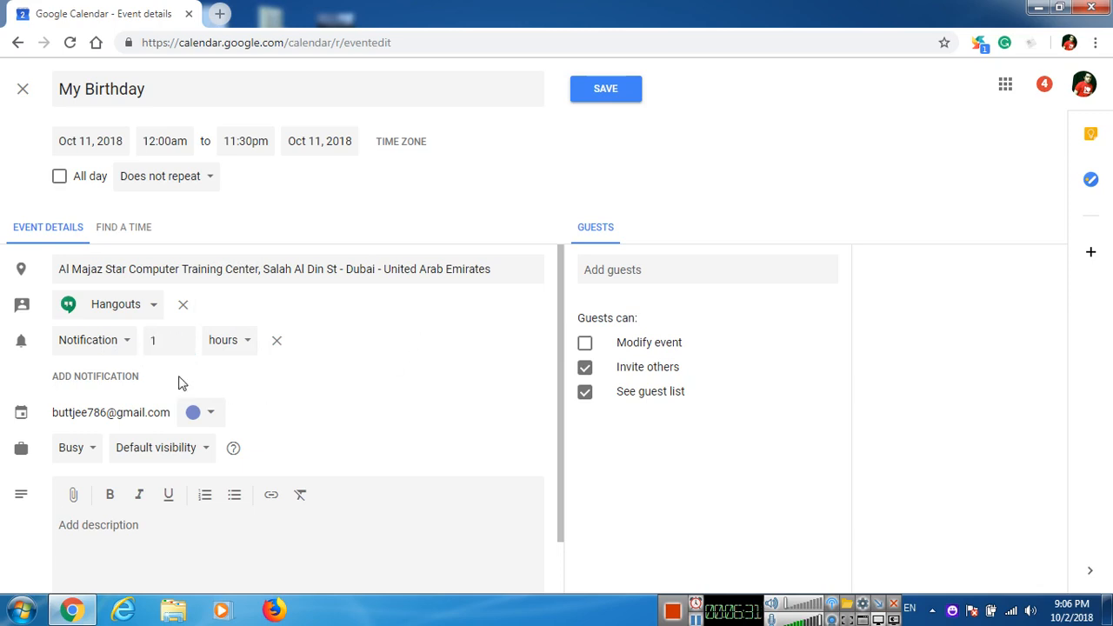
- Add a second notification to the event and change the 1-hour notification's type to Email
{"action": "left_click", "coordinate": [120, 379]}
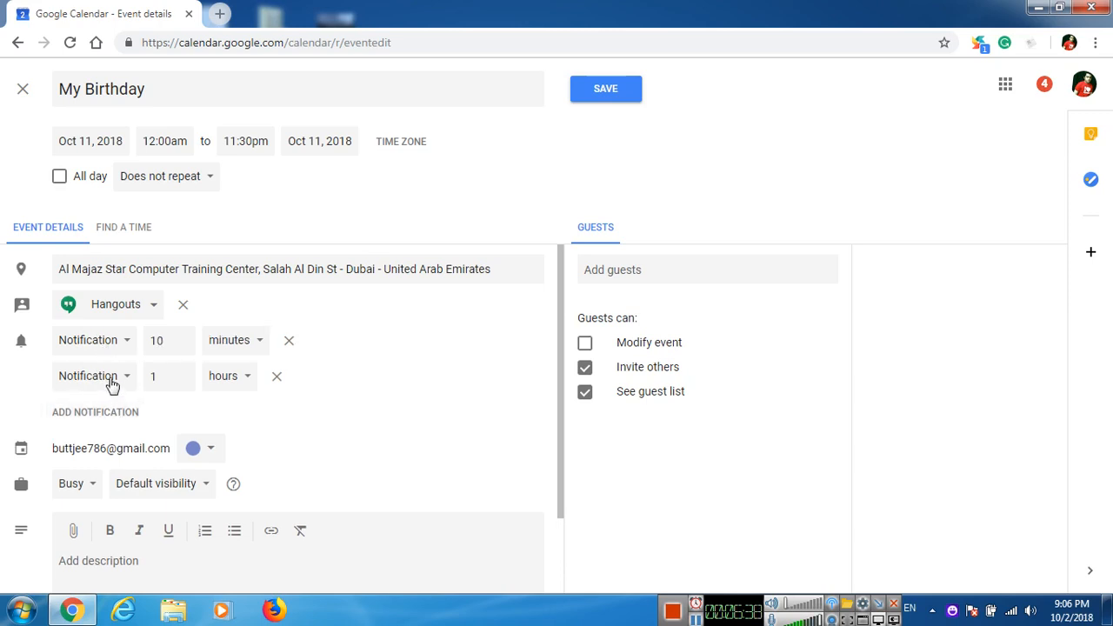
{"action": "left_click", "coordinate": [125, 379]}
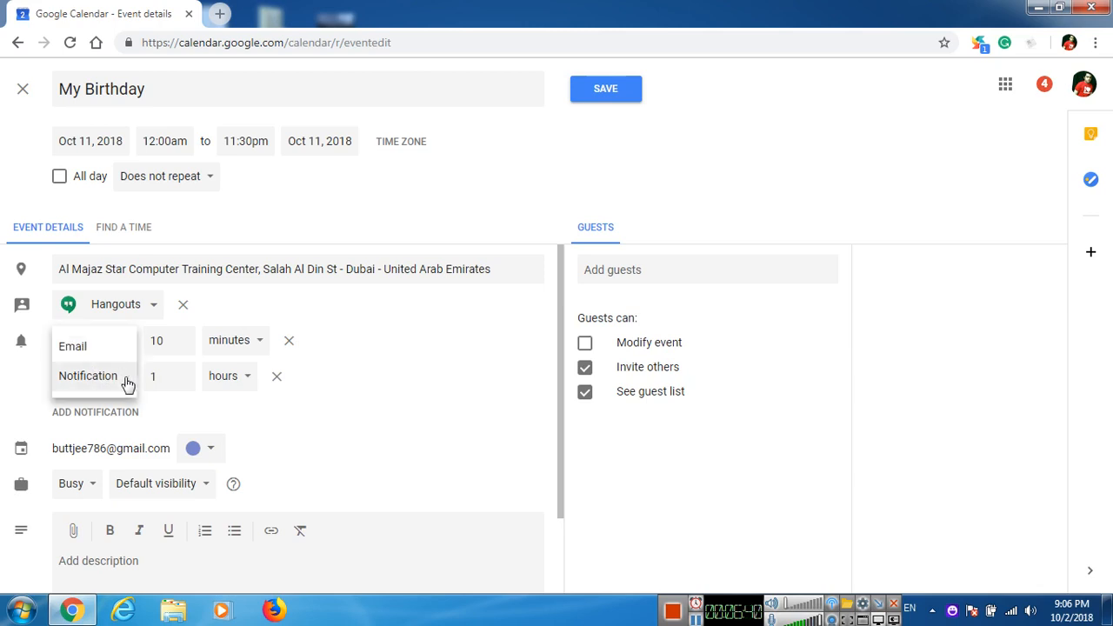
{"action": "left_click", "coordinate": [97, 347]}
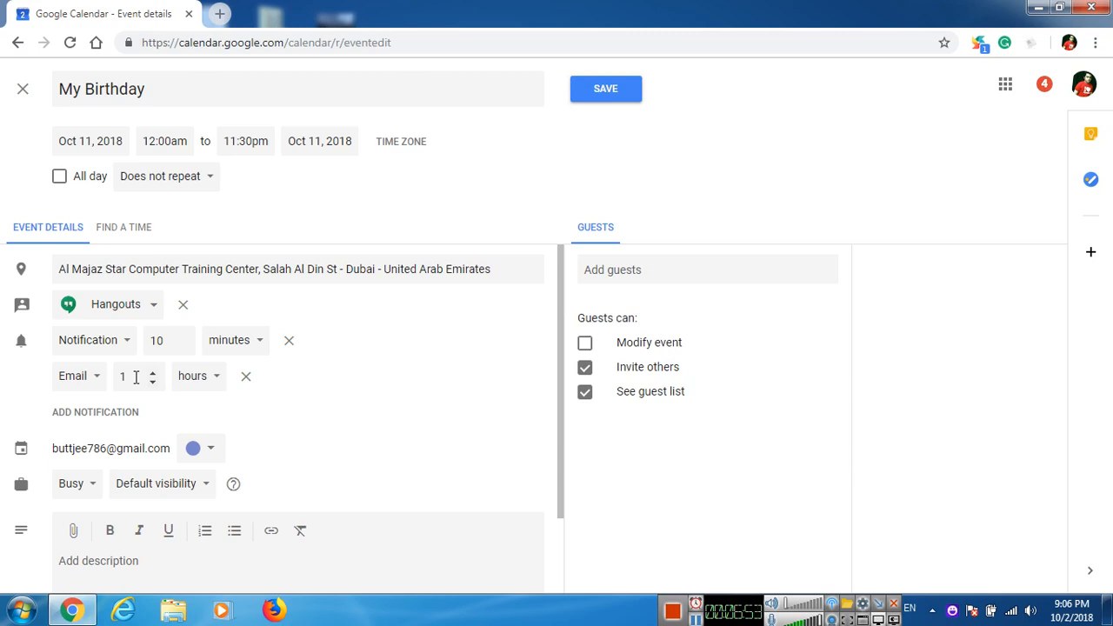
- Set the event's availability to Free, keeping the default visibility
{"action": "scroll", "coordinate": [139, 377], "scroll_direction": "down", "scroll_amount": 1}
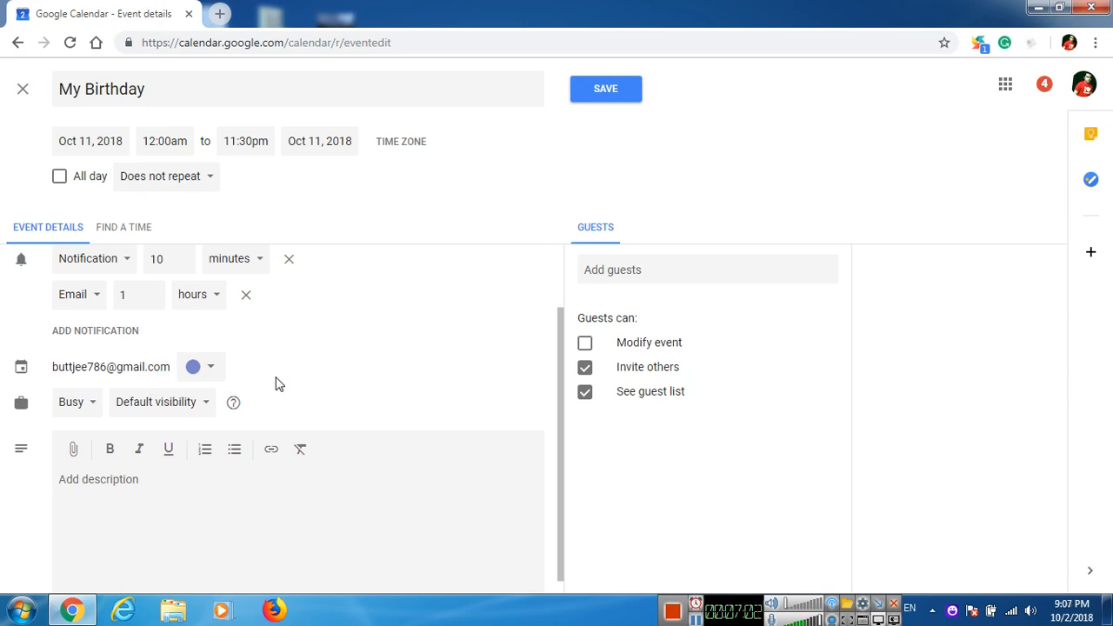
{"action": "scroll", "coordinate": [276, 384], "scroll_direction": "down", "scroll_amount": 1}
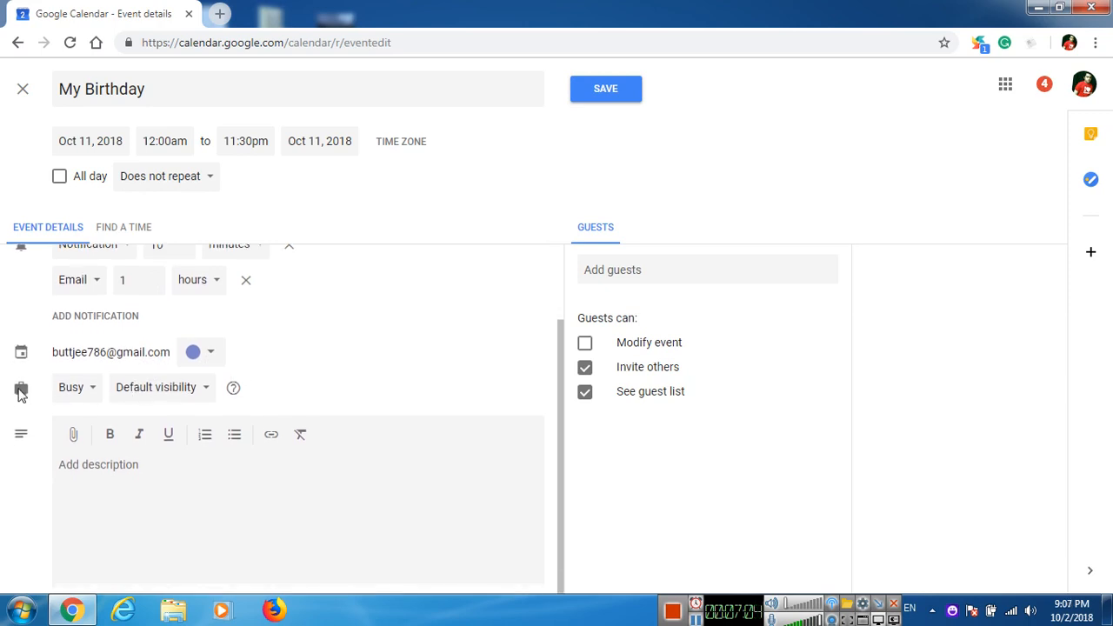
{"action": "left_click", "coordinate": [86, 393]}
{"action": "left_click", "coordinate": [84, 418]}
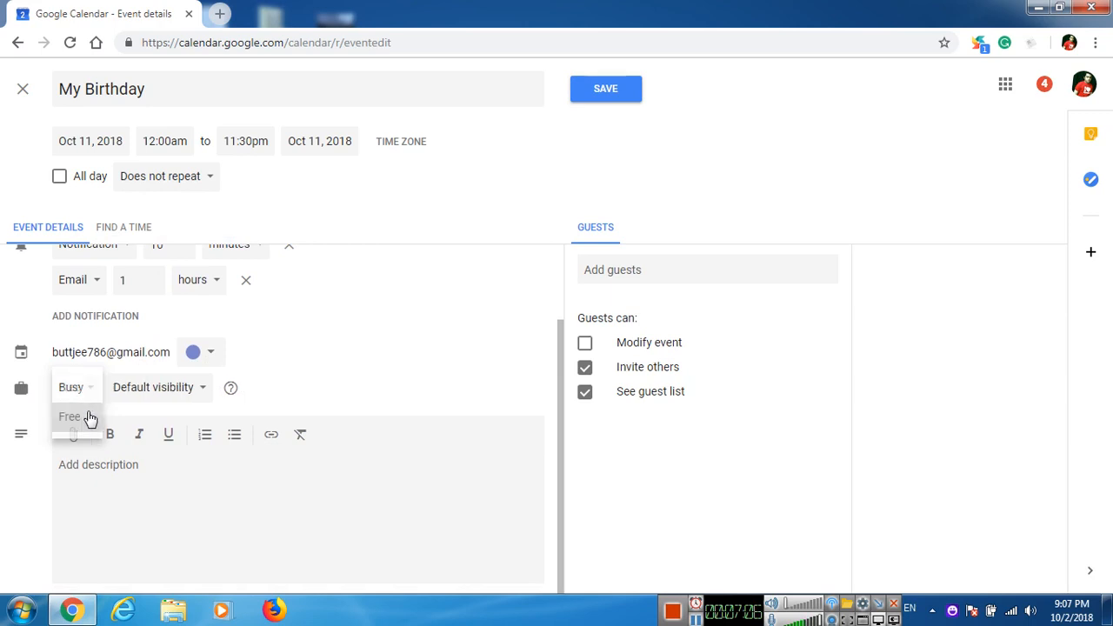
{"action": "mouse_move", "coordinate": [231, 387]}
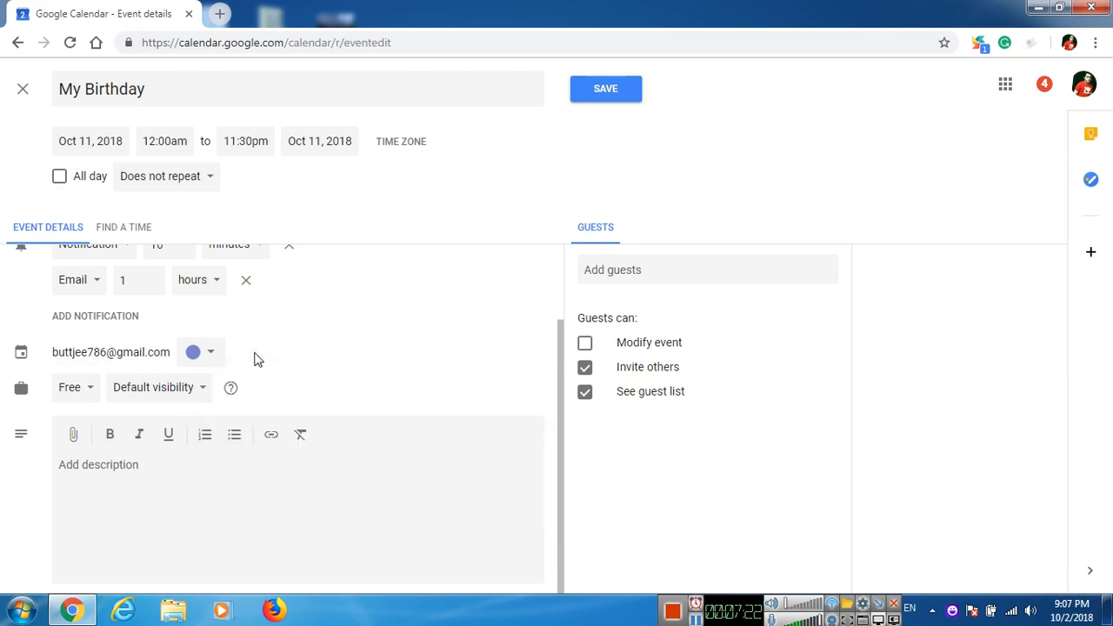
- Enter the event description "My Birthday and I will celebrate my Birthday with my Family and Friends."
{"action": "left_click", "coordinate": [195, 488]}
{"action": "type", "text": "y "}
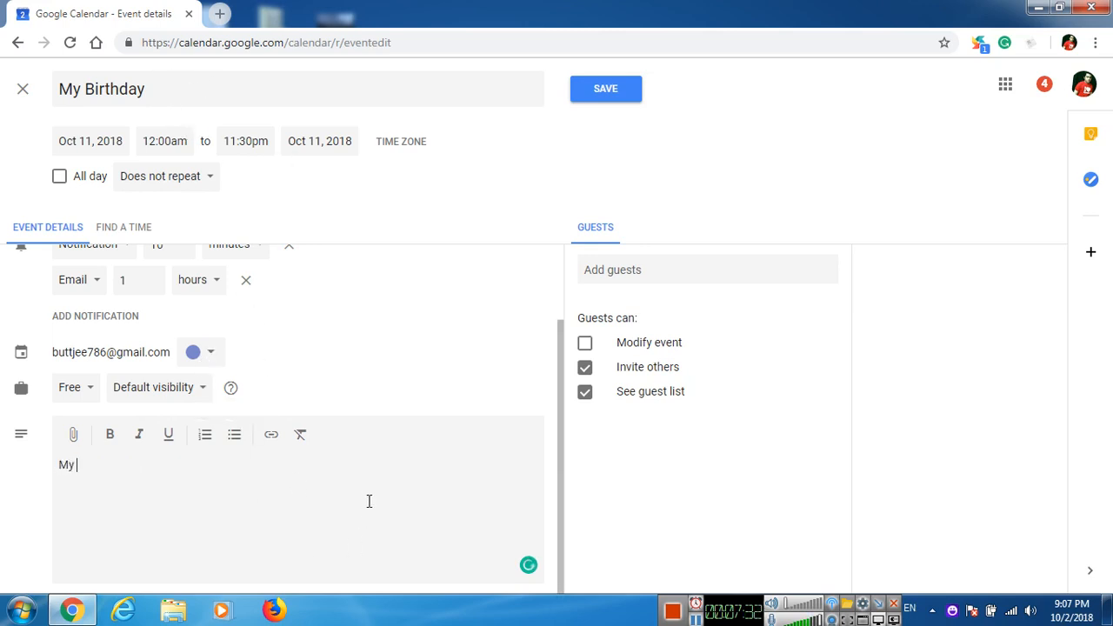
{"action": "type", "text": "Birthday and i will C"}
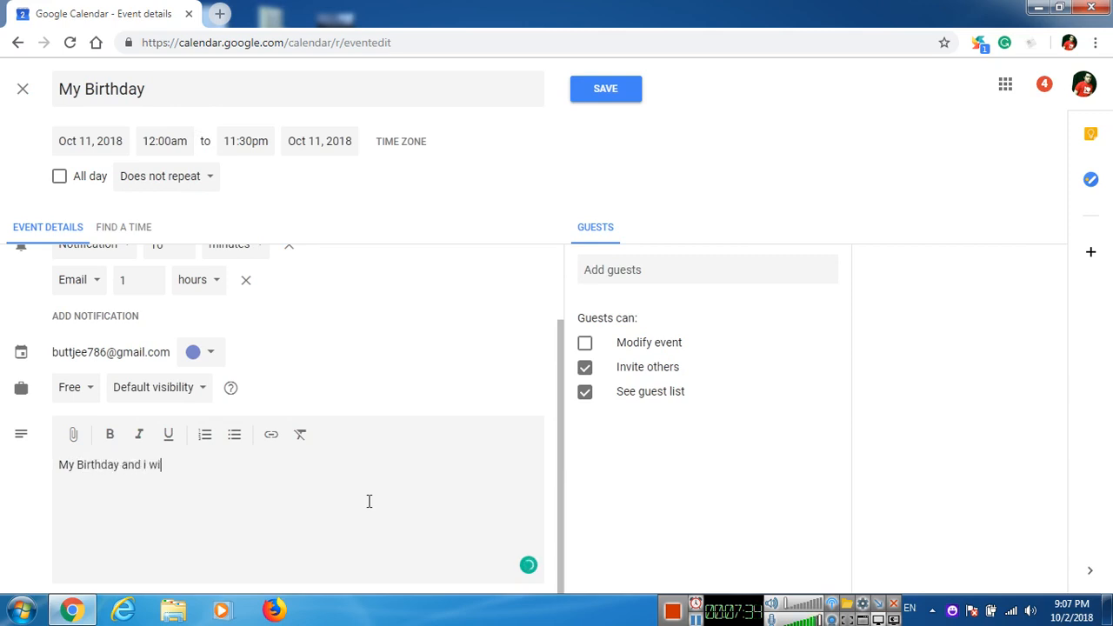
{"action": "key", "text": "BackSpace"}
{"action": "key", "text": "BackSpace"}
{"action": "key", "text": "BackSpace"}
{"action": "key", "text": "BackSpace"}
{"action": "key", "text": "BackSpace"}
{"action": "key", "text": "BackSpace"}
{"action": "key", "text": "BackSpace"}
{"action": "type", "text": "I will celebrate my "}
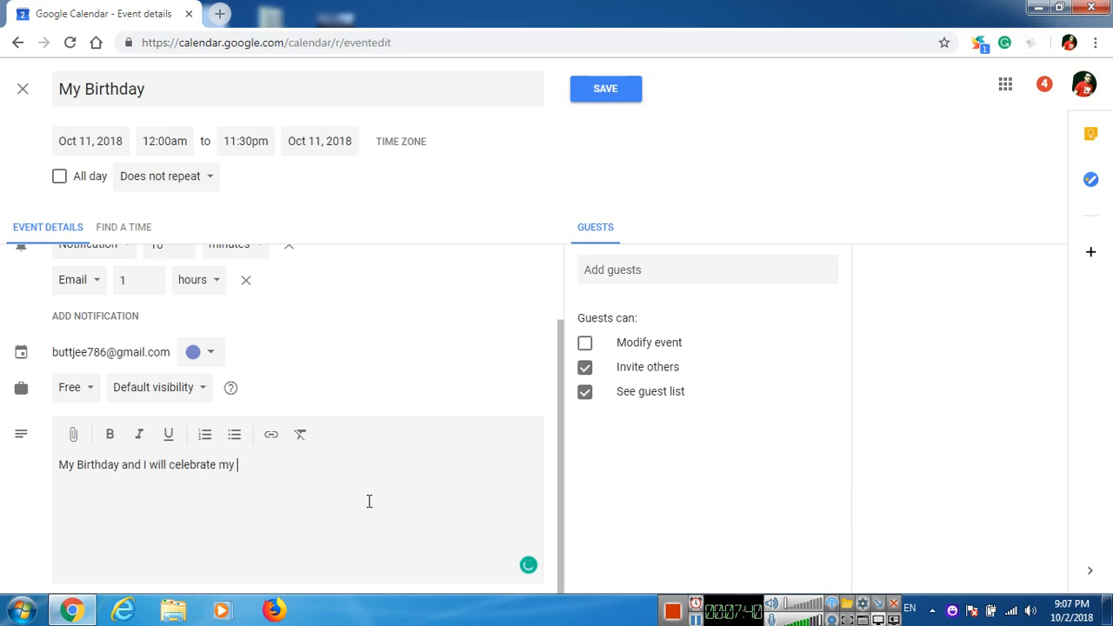
{"action": "type", "text": "Birthday with my Fri"}
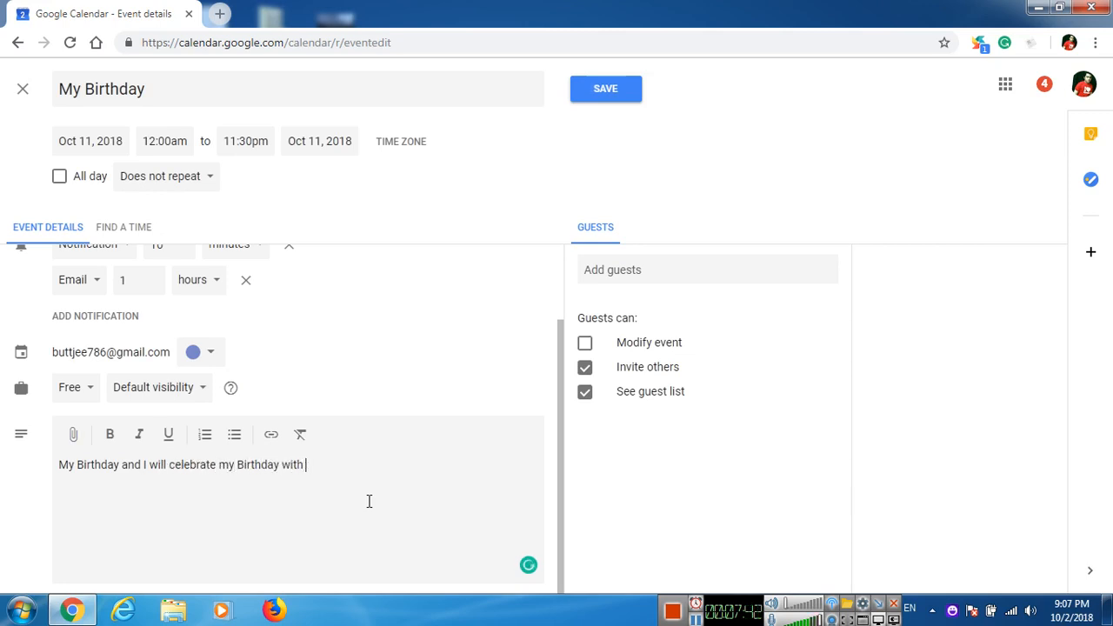
{"action": "key", "text": "BackSpace"}
{"action": "key", "text": "BackSpace"}
{"action": "type", "text": "amily and Friends."}
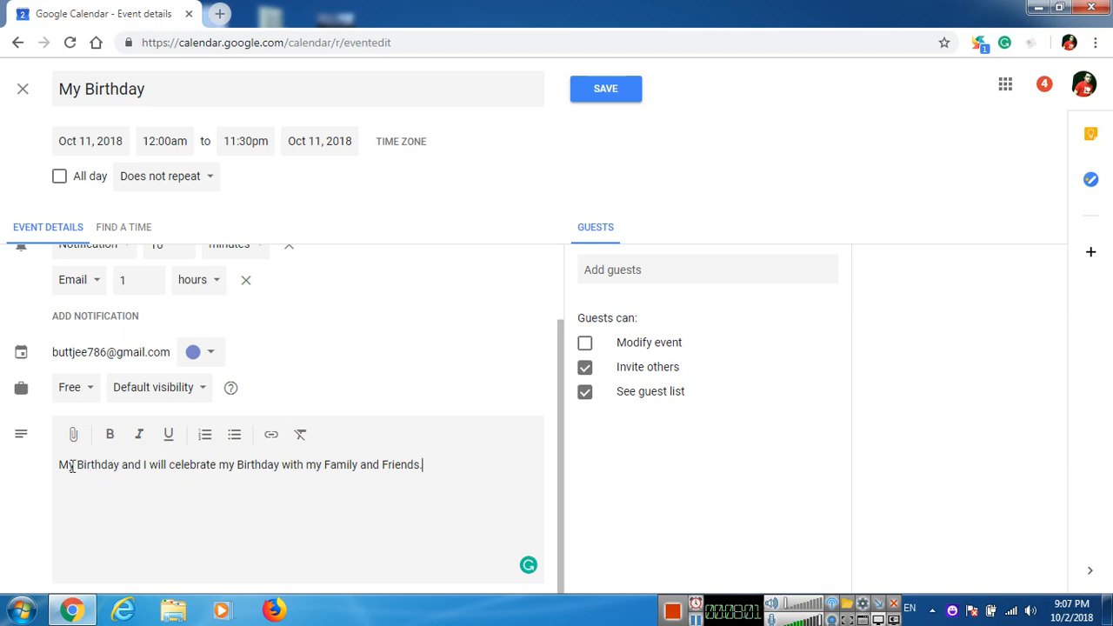
- Make the opening words "My Birthday" bold in the event description
{"action": "left_click_drag", "start_coordinate": [59, 466], "coordinate": [122, 466]}
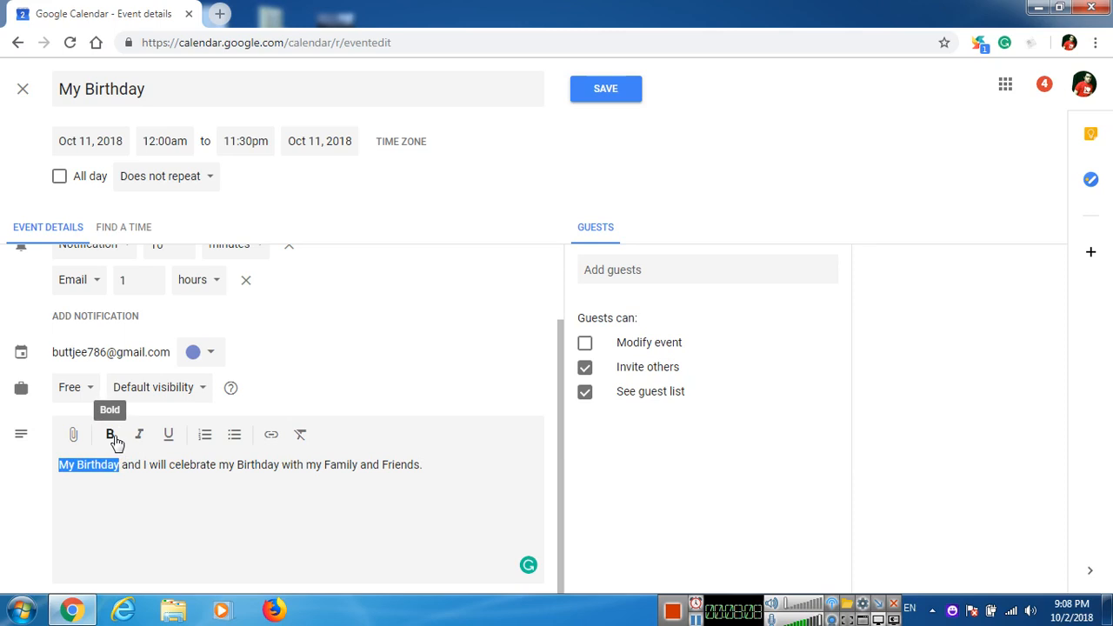
{"action": "left_click", "coordinate": [114, 437]}
{"action": "left_click", "coordinate": [148, 464]}
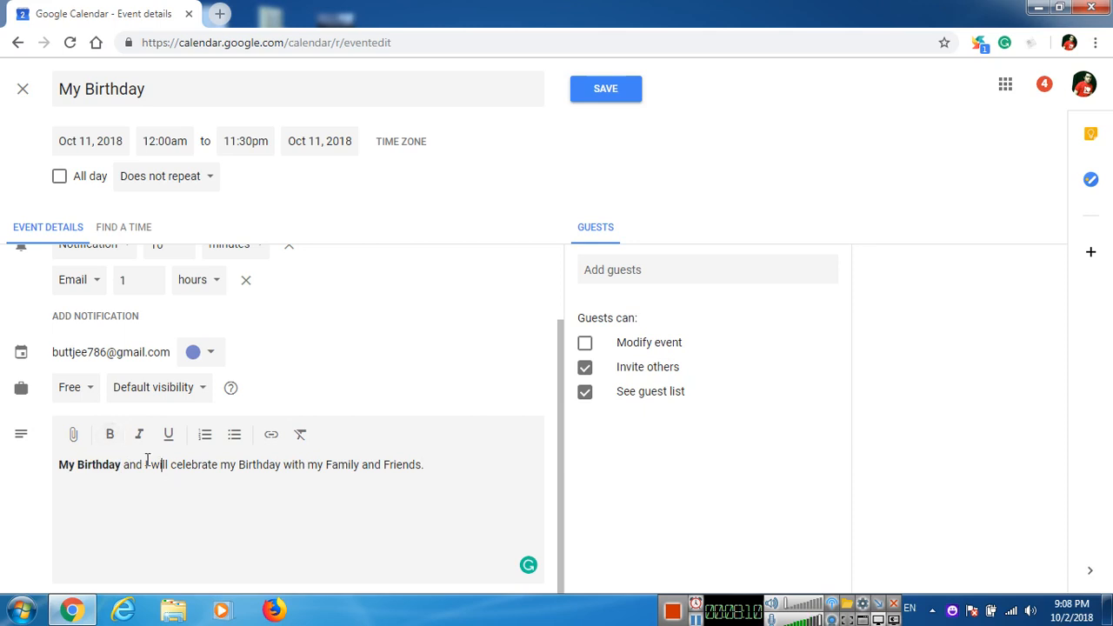
{"action": "left_click", "coordinate": [120, 465]}
- Italicize "celebrate my Birthday" and underline "Family" in the event description
{"action": "left_click_drag", "start_coordinate": [171, 465], "coordinate": [281, 465]}
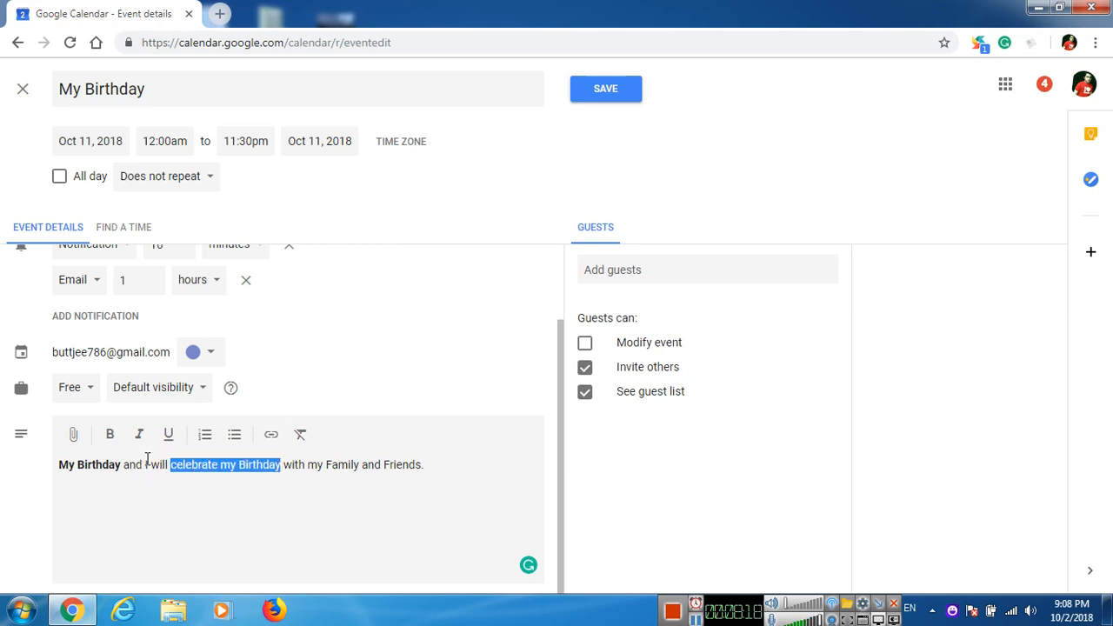
{"action": "left_click", "coordinate": [139, 434]}
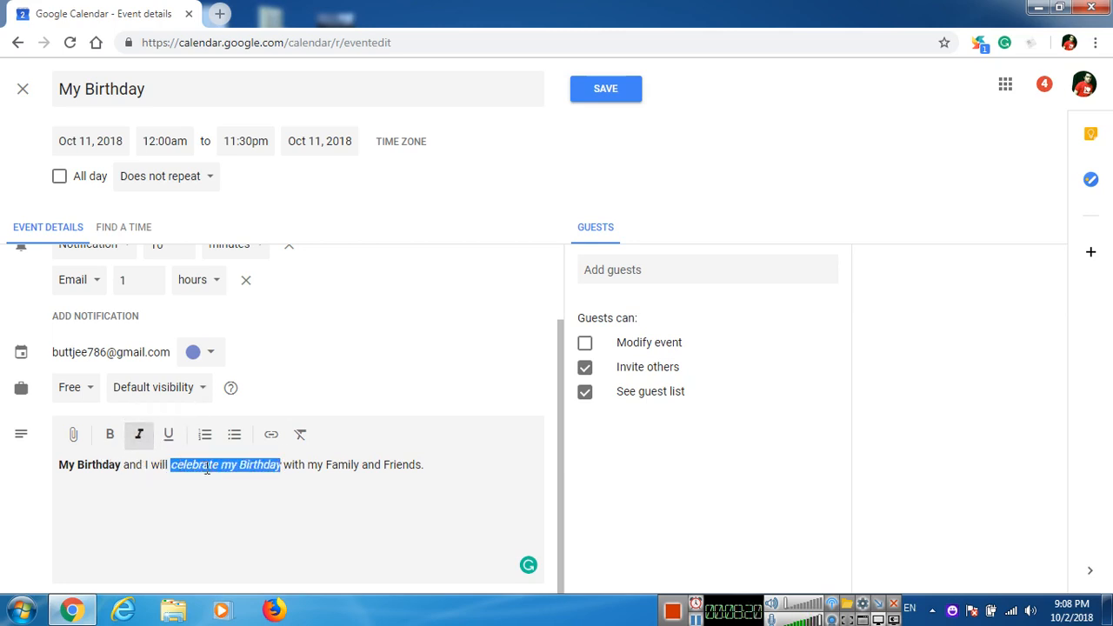
{"action": "left_click_drag", "start_coordinate": [327, 464], "coordinate": [357, 464]}
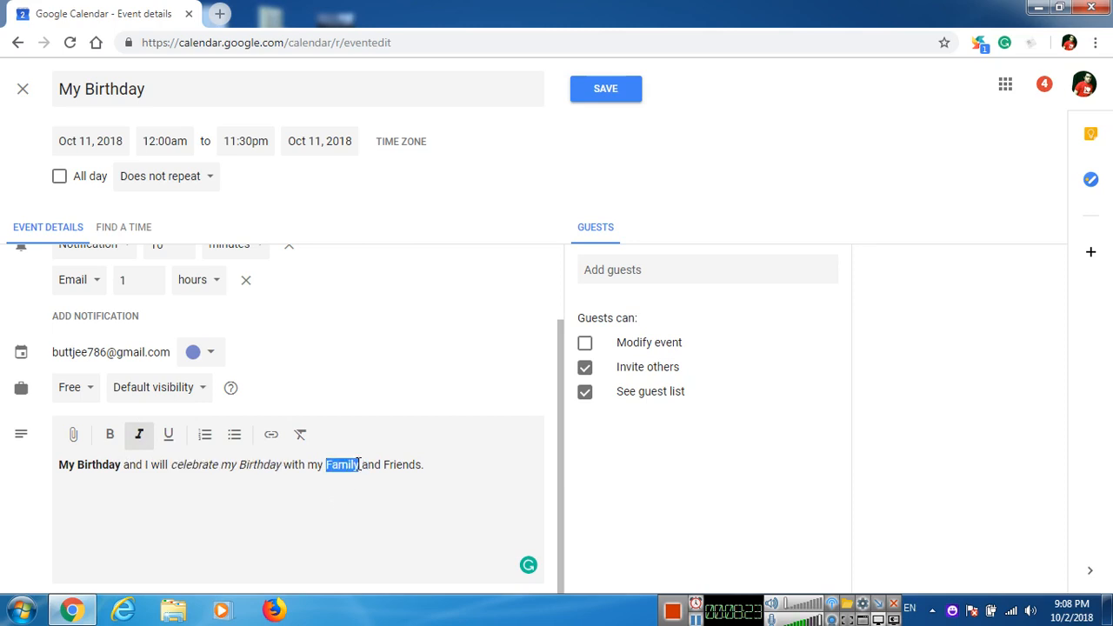
{"action": "left_click", "coordinate": [169, 434]}
{"action": "left_click", "coordinate": [441, 467]}
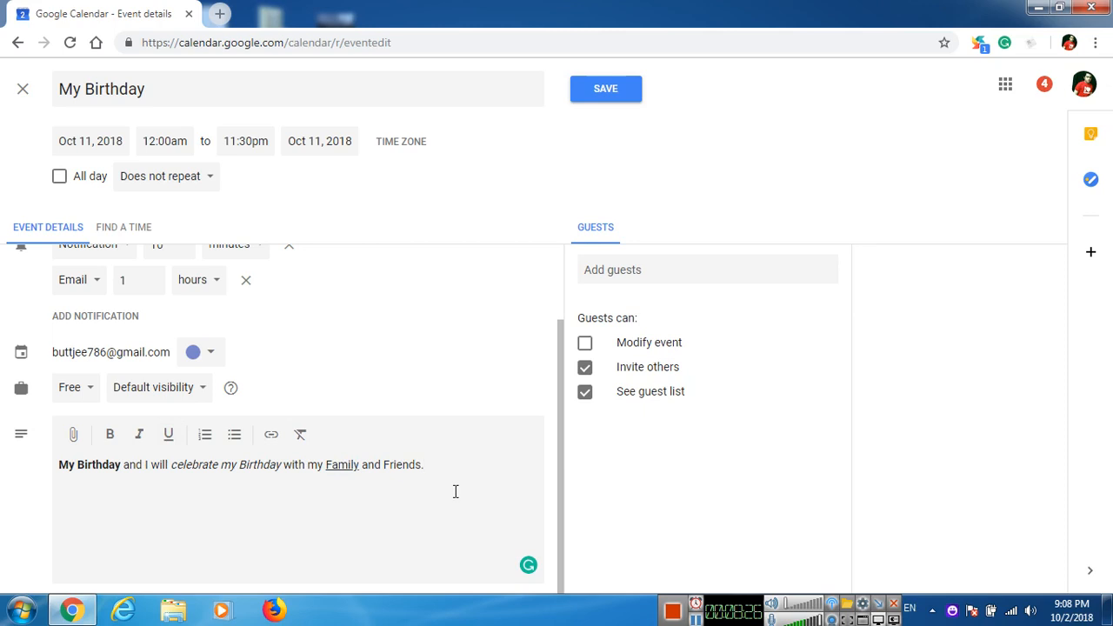
- Add a bulleted list with the items One, Two and Three below the sentence in the event description
{"action": "key", "text": "Return"}
{"action": "left_click", "coordinate": [235, 436]}
{"action": "type", "text": "One "}
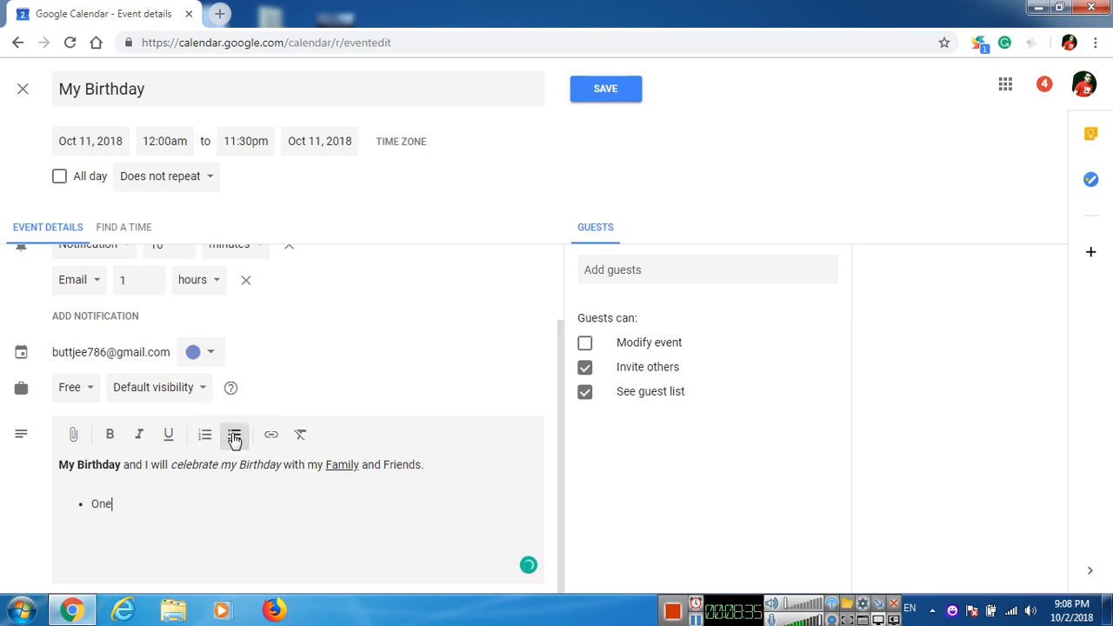
{"action": "type", "text": "Two"}
{"action": "key", "text": "Return"}
{"action": "type", "text": "Three"}
{"action": "key", "text": "Return"}
{"action": "key", "text": "Return"}
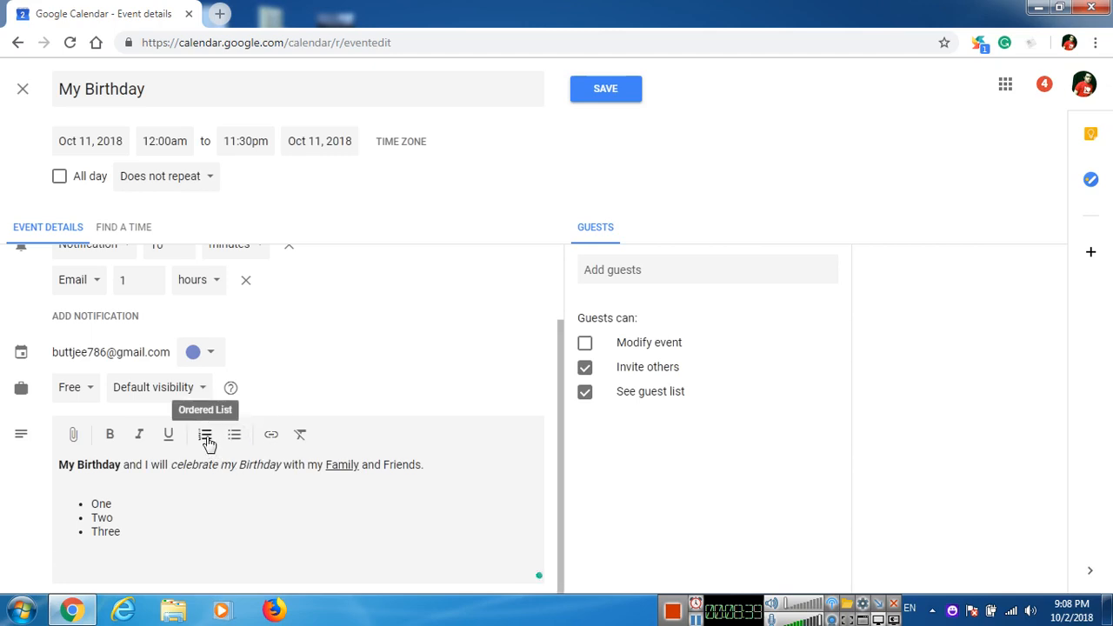
- Add a numbered list with the items One, Two and Three below the bulleted list in the description
{"action": "left_click", "coordinate": [205, 437]}
{"action": "type", "text": "One"}
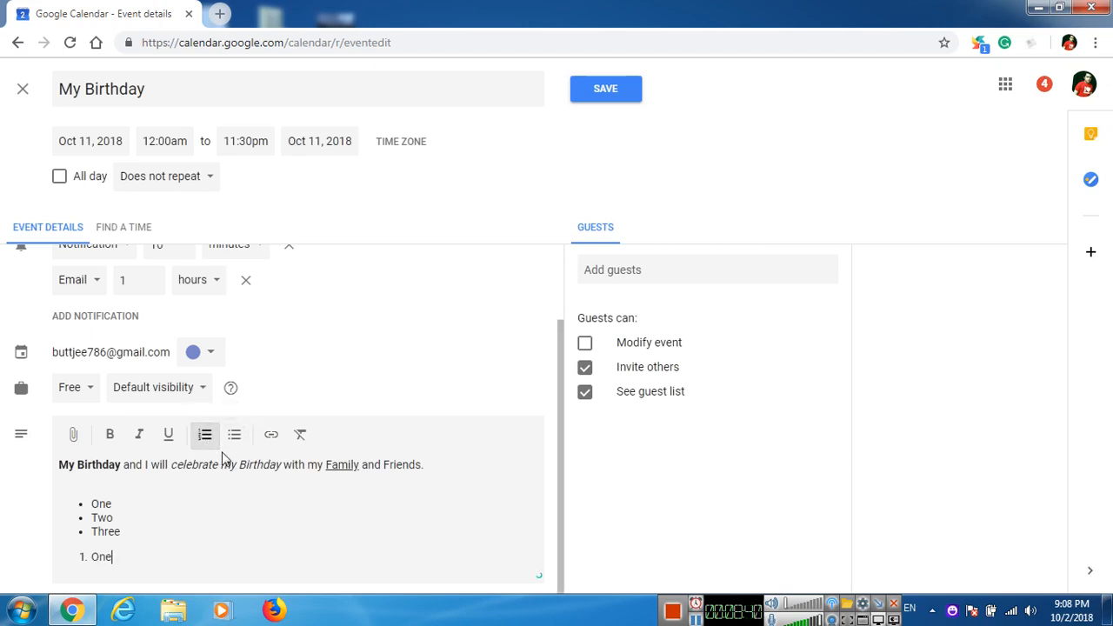
{"action": "key", "text": "Return"}
{"action": "type", "text": "Two"}
{"action": "key", "text": "Return"}
{"action": "type", "text": "Three"}
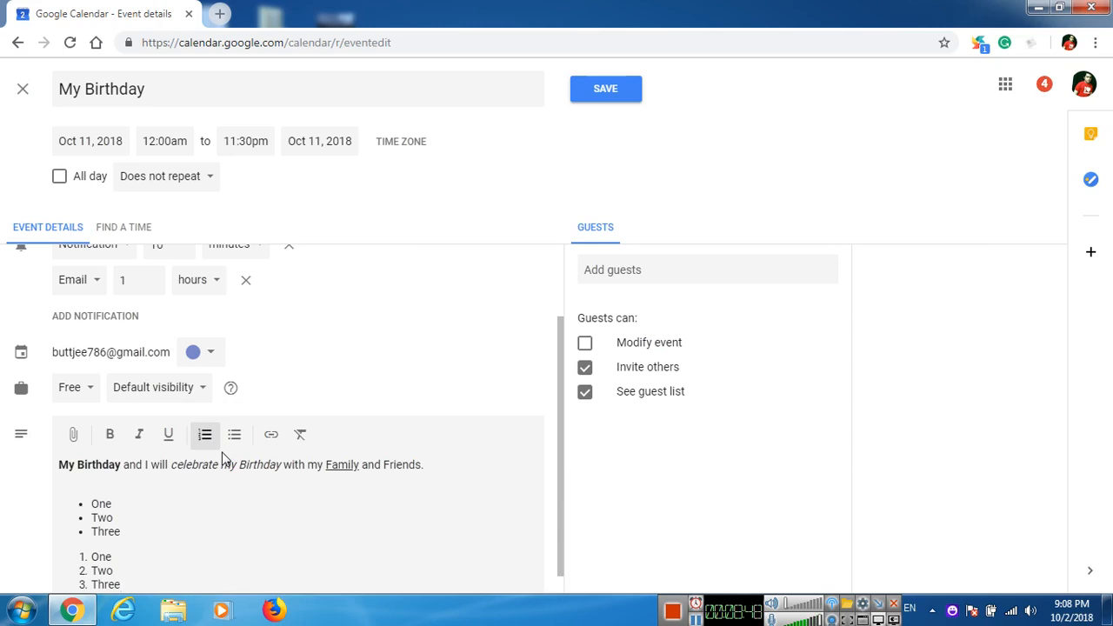
- Check the event's day schedule for finding a time, move its start to 1:00am on October 11, and return to the event details
{"action": "scroll", "coordinate": [495, 380], "scroll_direction": "up", "scroll_amount": 3}
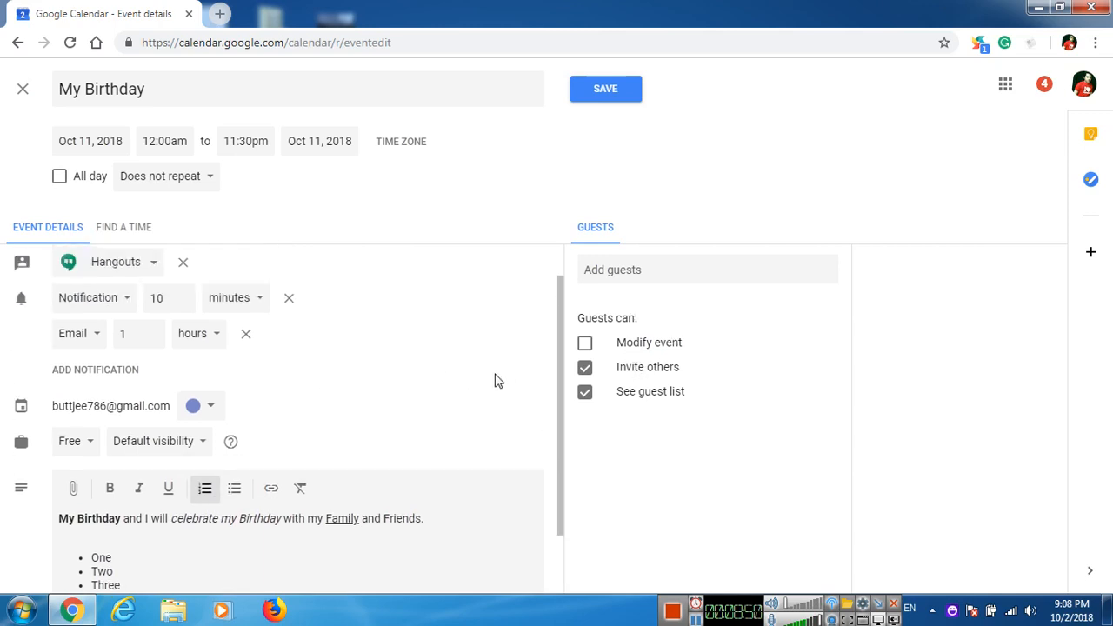
{"action": "left_click", "coordinate": [137, 227]}
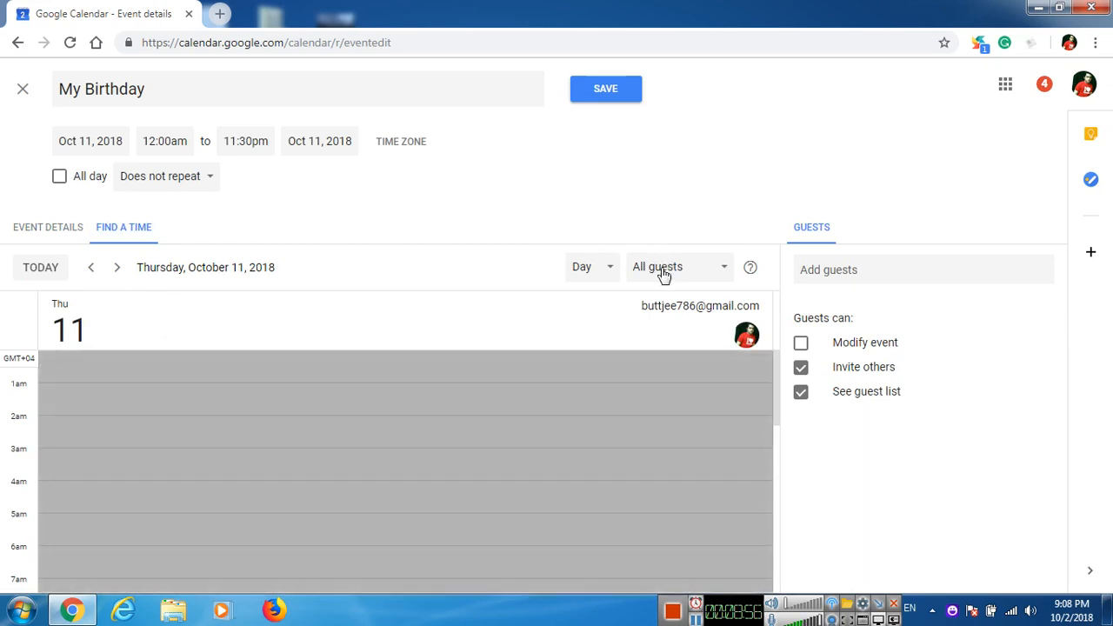
{"action": "left_click", "coordinate": [663, 273]}
{"action": "left_click", "coordinate": [664, 272]}
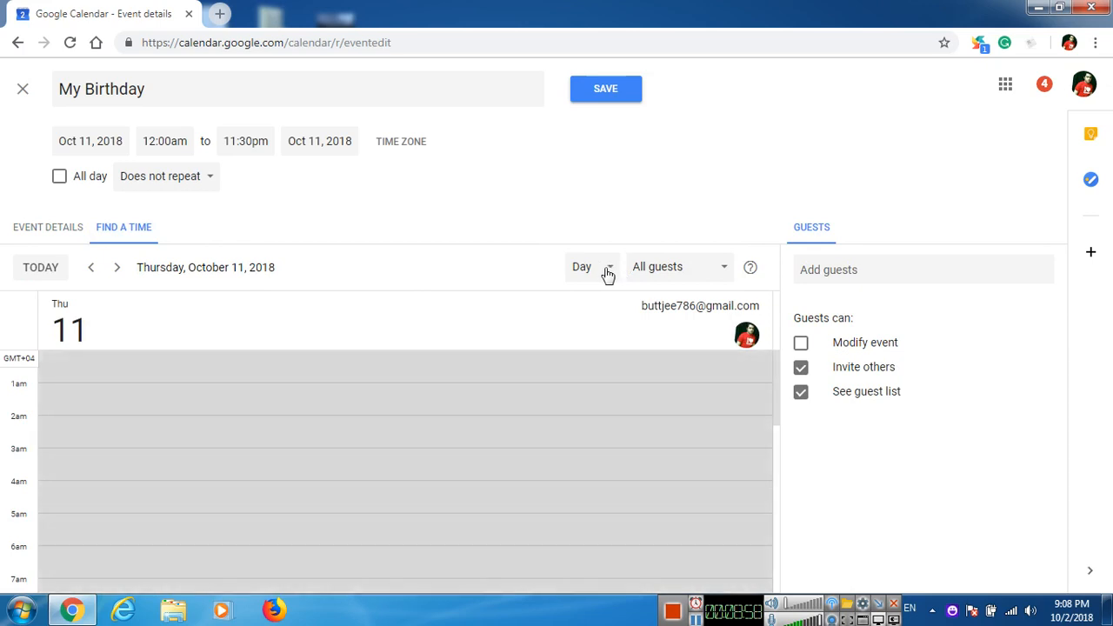
{"action": "left_click", "coordinate": [40, 393]}
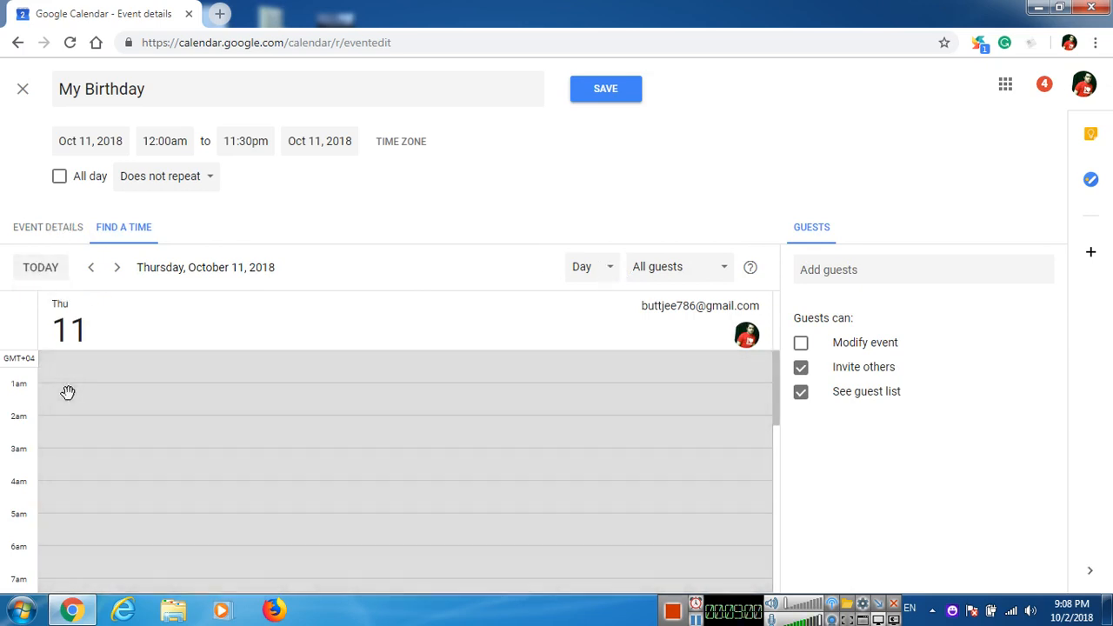
{"action": "left_click", "coordinate": [66, 239]}
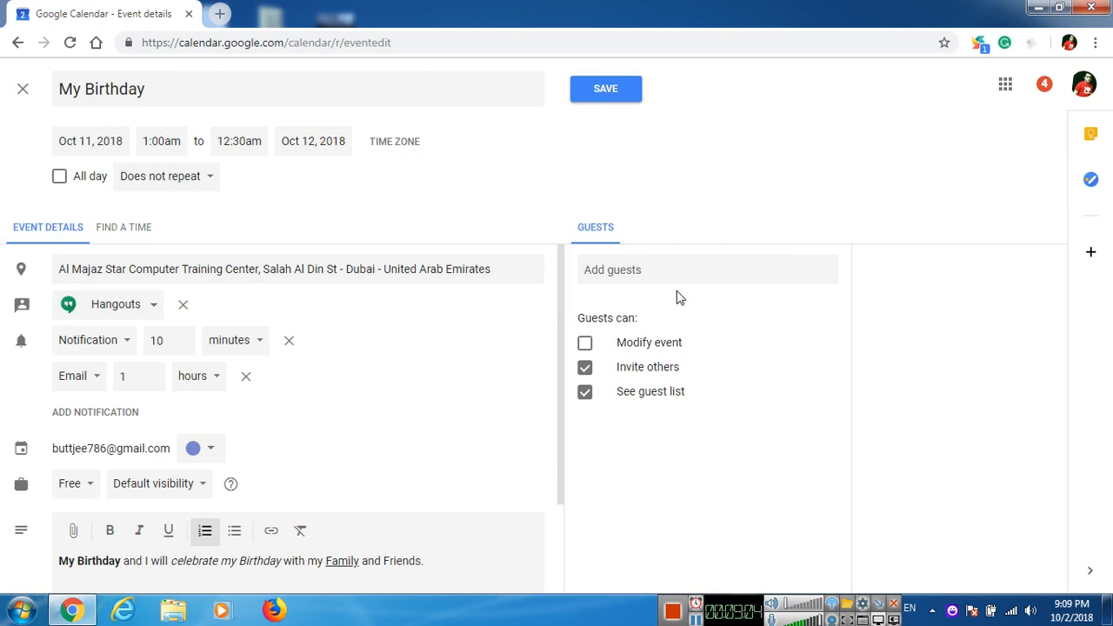
- View the contact suggestions for adding guests, including those matching "s", and leave the guest list empty
{"action": "left_click", "coordinate": [741, 277]}
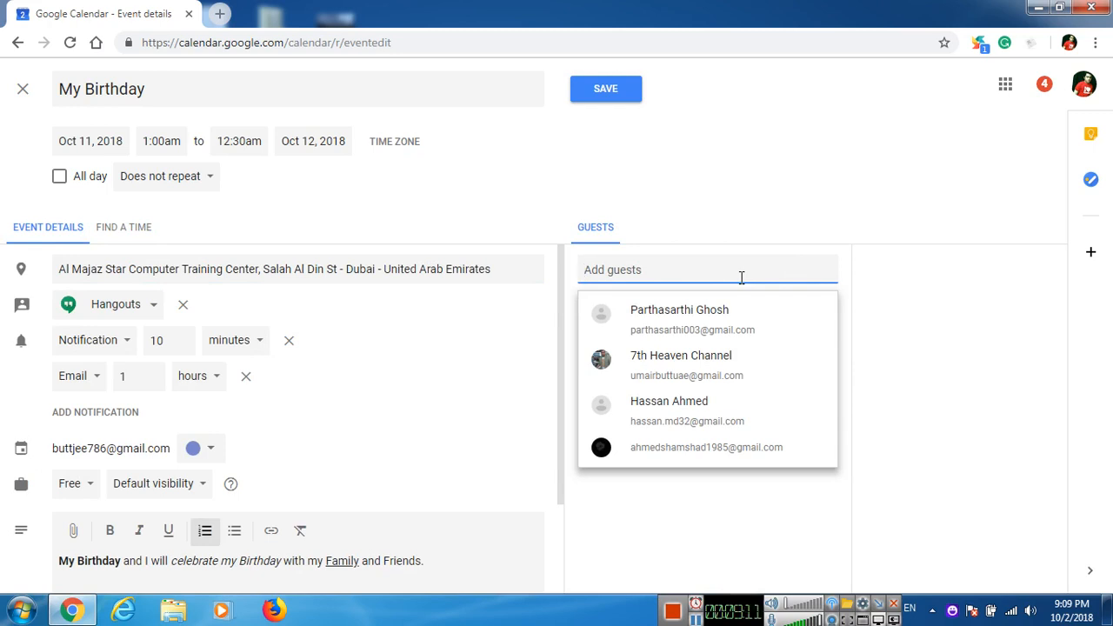
{"action": "left_click", "coordinate": [921, 282]}
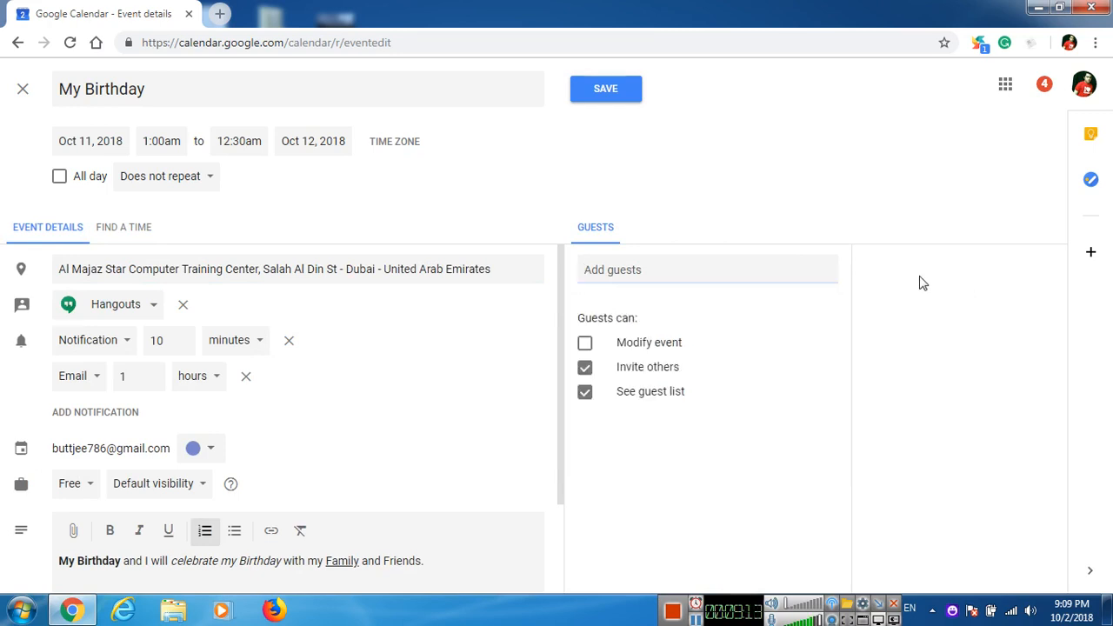
{"action": "left_click", "coordinate": [779, 271]}
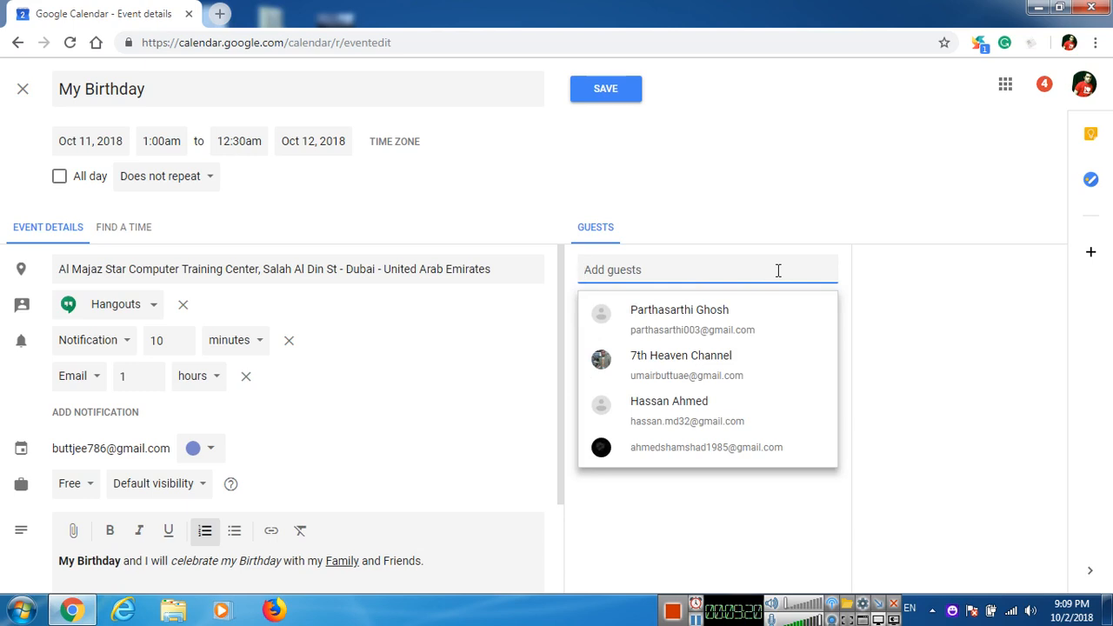
{"action": "type", "text": "s"}
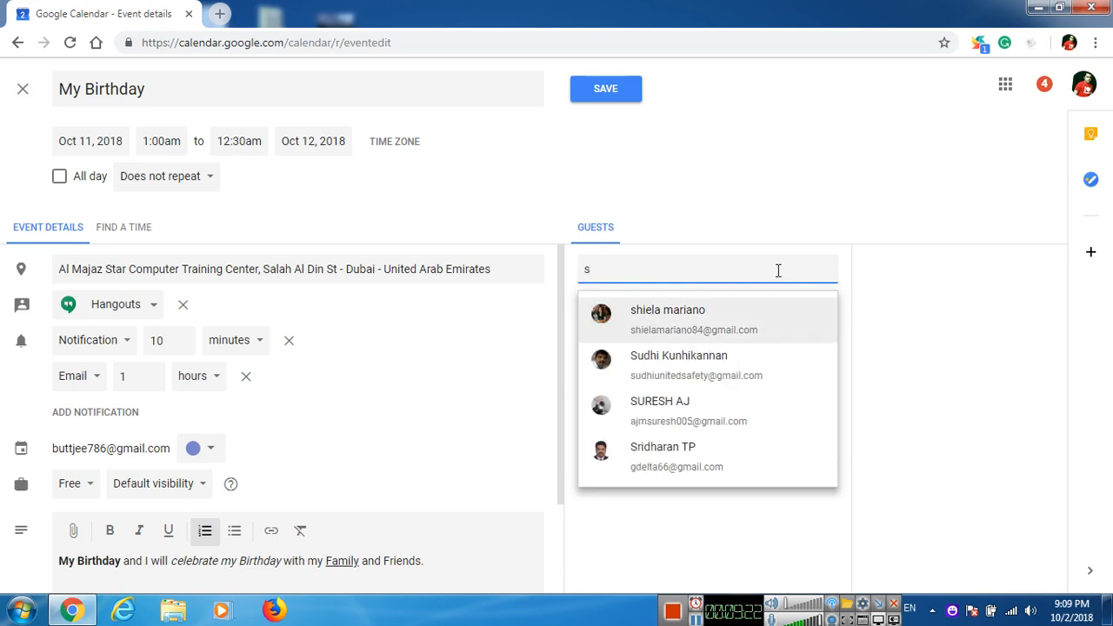
{"action": "key", "text": "BackSpace"}
{"action": "left_click", "coordinate": [978, 291]}
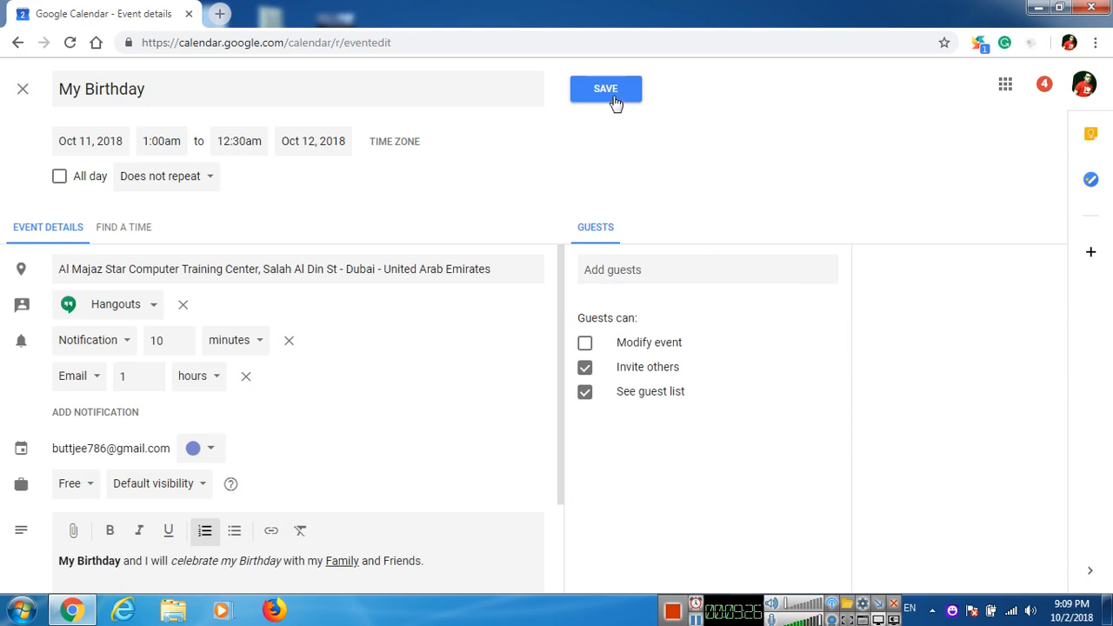
- Set the My Birthday event to no conferencing and save it to the calendar
{"action": "left_click", "coordinate": [130, 312]}
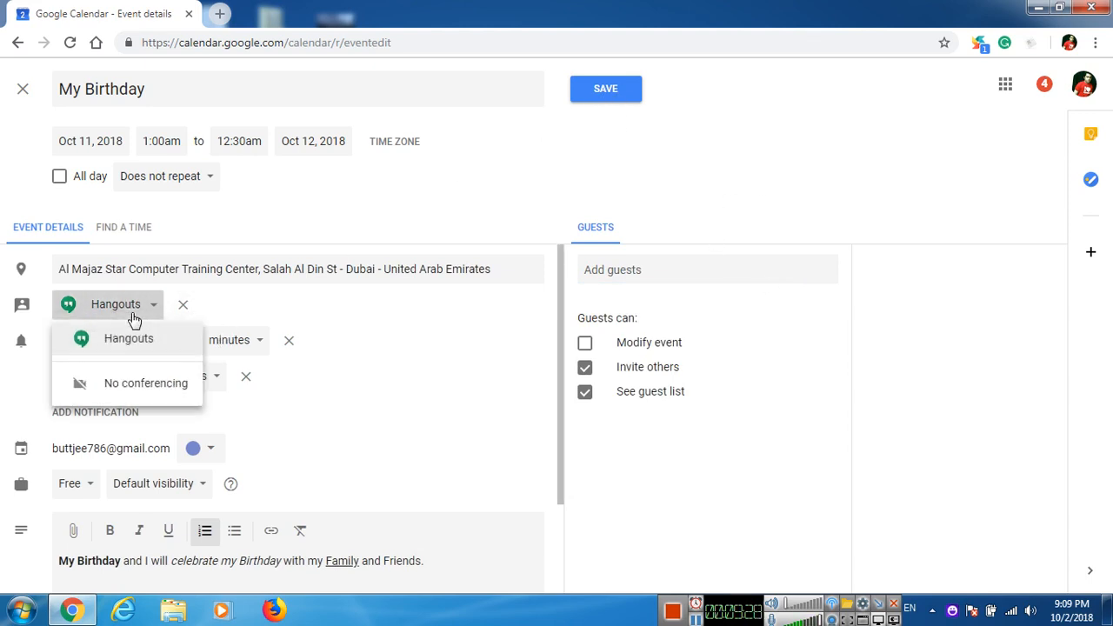
{"action": "left_click", "coordinate": [161, 389]}
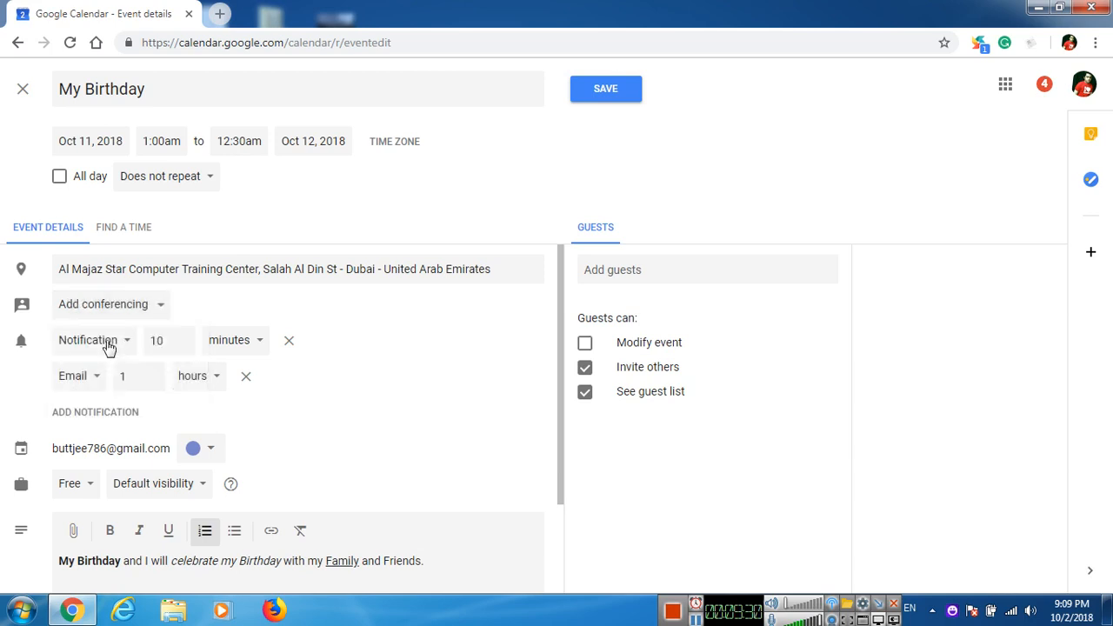
{"action": "scroll", "coordinate": [451, 393], "scroll_direction": "down", "scroll_amount": 1}
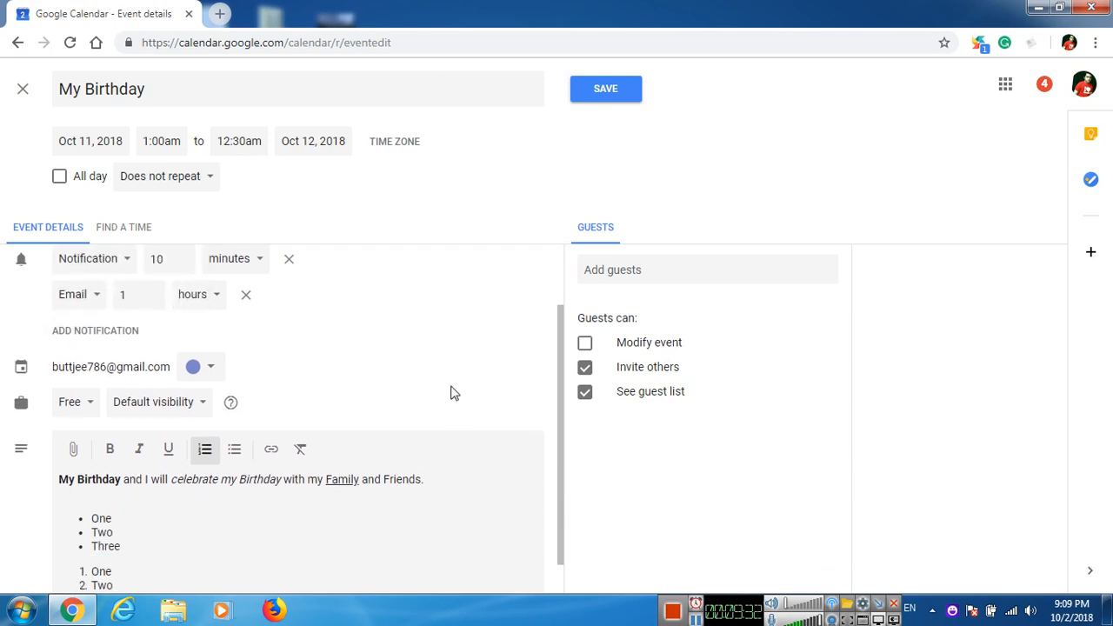
{"action": "scroll", "coordinate": [449, 390], "scroll_direction": "up", "scroll_amount": 2}
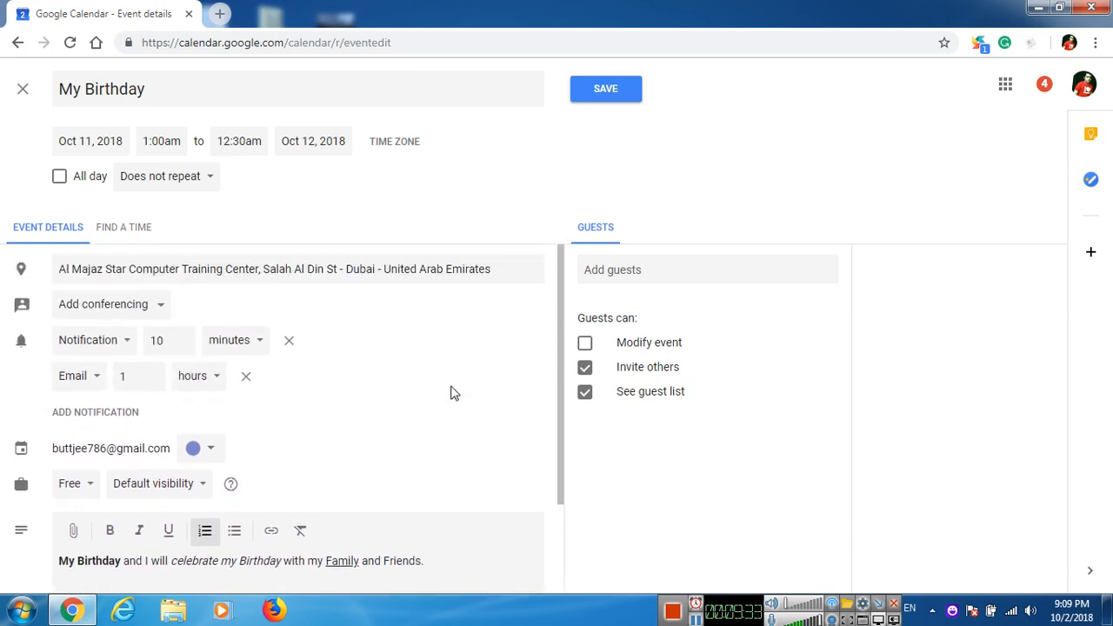
{"action": "left_click", "coordinate": [623, 99]}
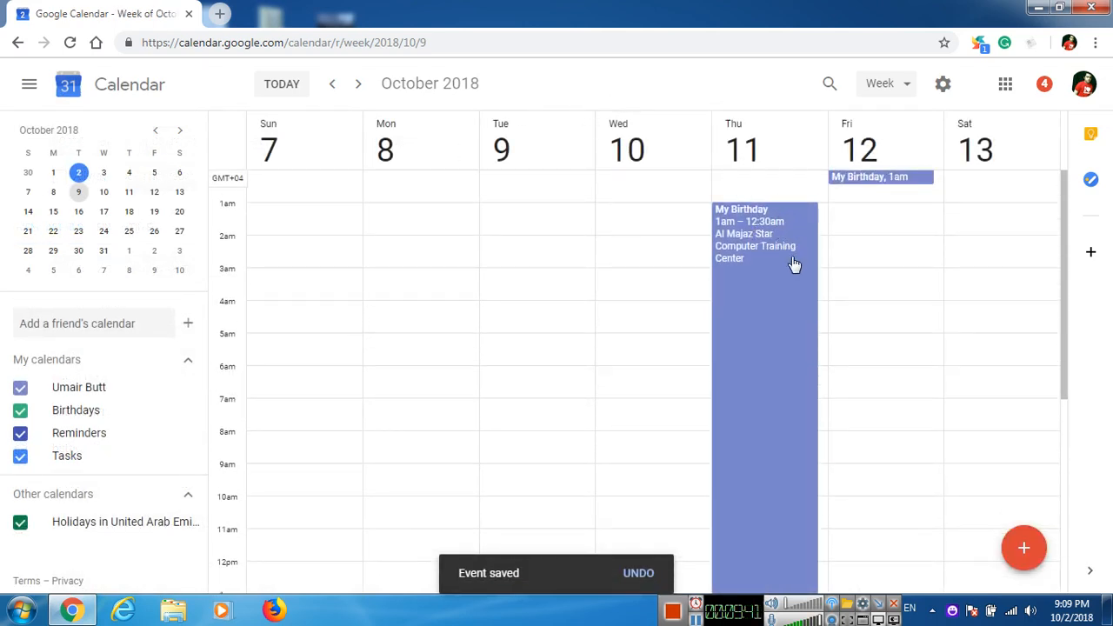
{"action": "scroll", "coordinate": [794, 265], "scroll_direction": "down", "scroll_amount": 5}
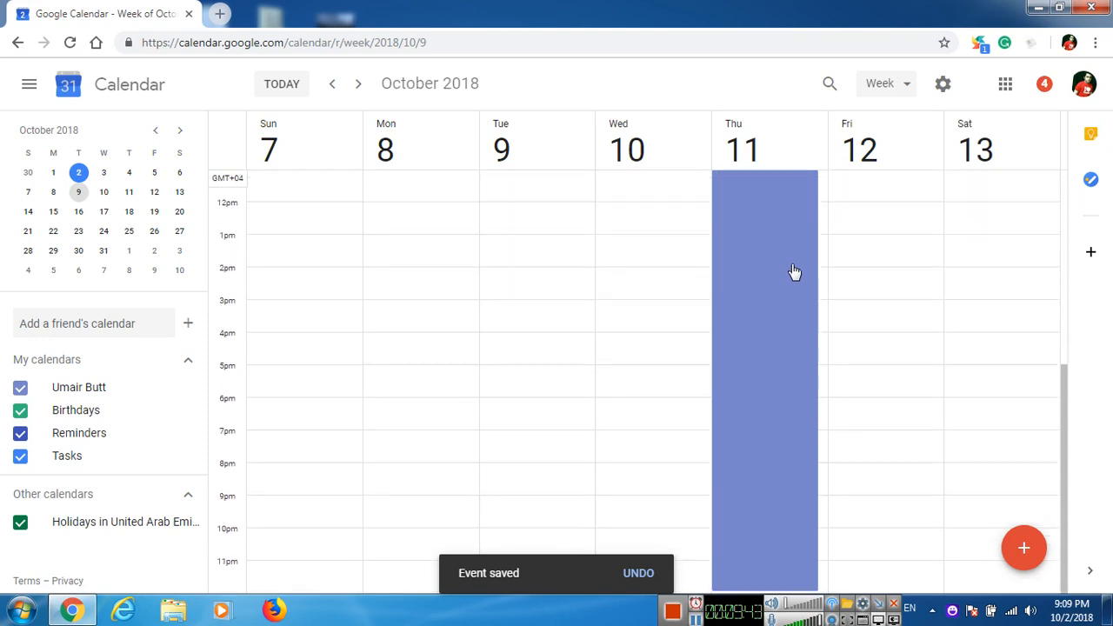
{"action": "scroll", "coordinate": [794, 272], "scroll_direction": "up", "scroll_amount": 5}
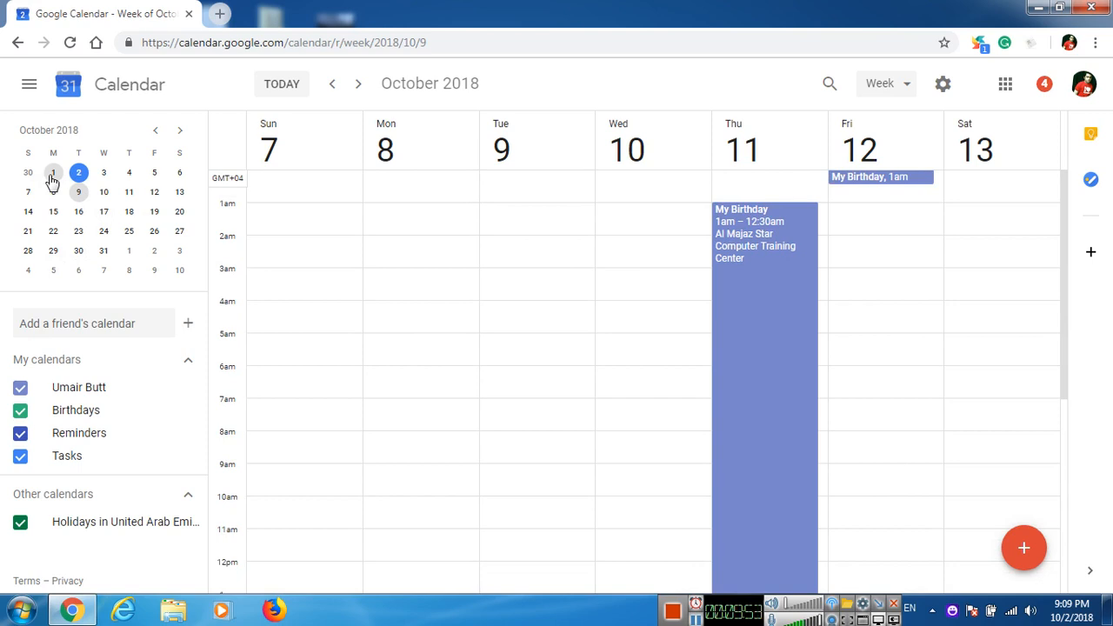
- Show the week containing October 1, 2018 and browse the mini calendar to November and back to October
{"action": "left_click", "coordinate": [53, 180]}
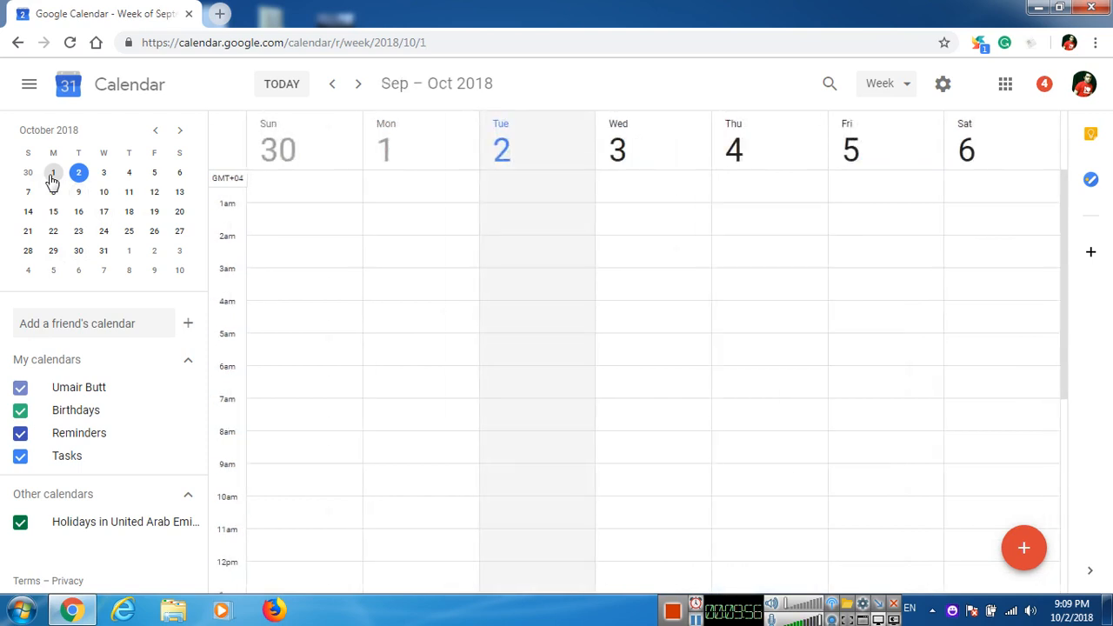
{"action": "left_click", "coordinate": [180, 130]}
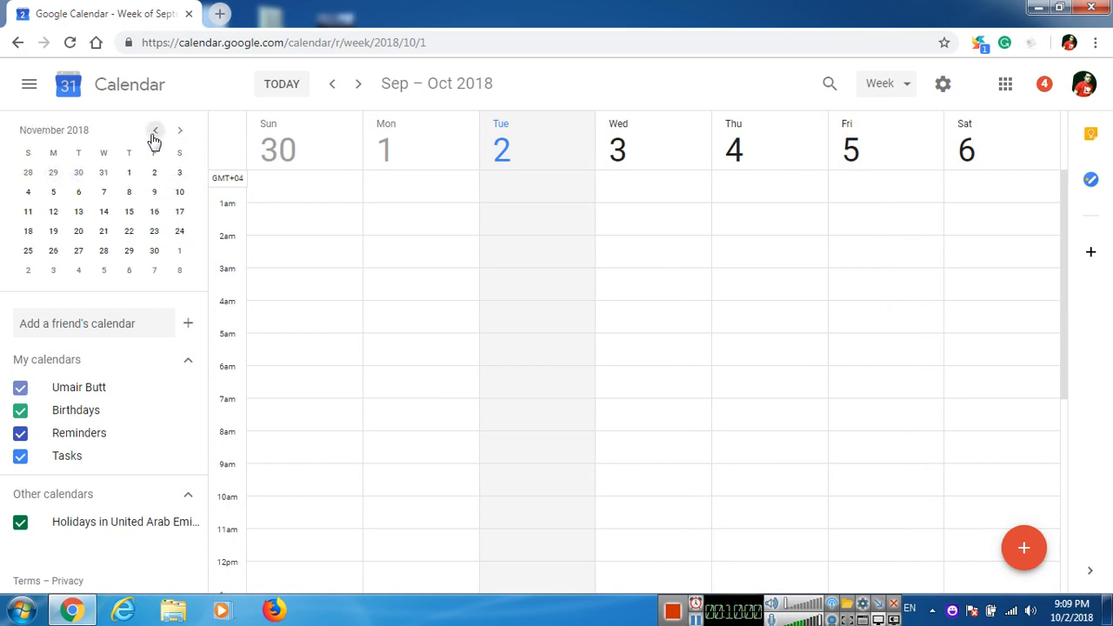
{"action": "left_click", "coordinate": [155, 132]}
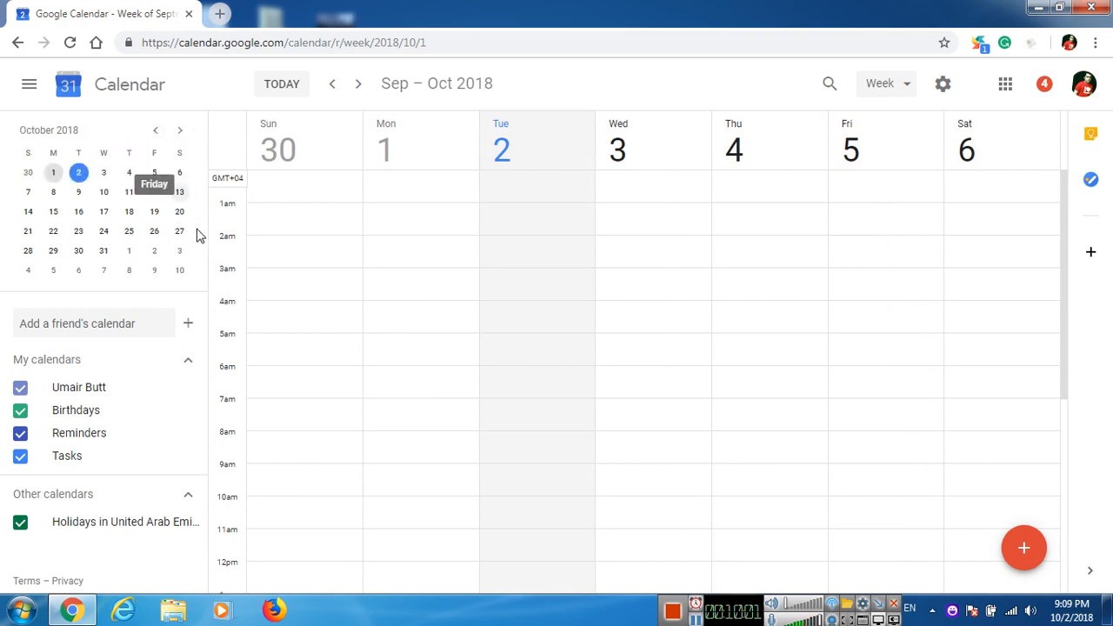
- Inspect the options for adding a calendar and the blank new calendar form, and return to the week view
{"action": "left_click", "coordinate": [120, 322]}
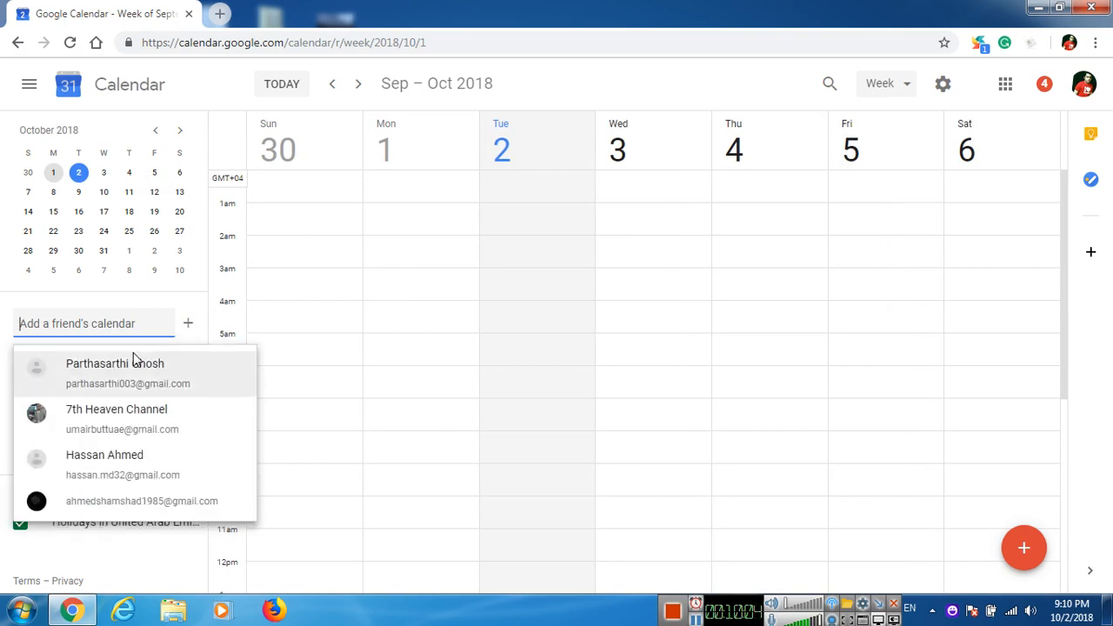
{"action": "left_click", "coordinate": [190, 331]}
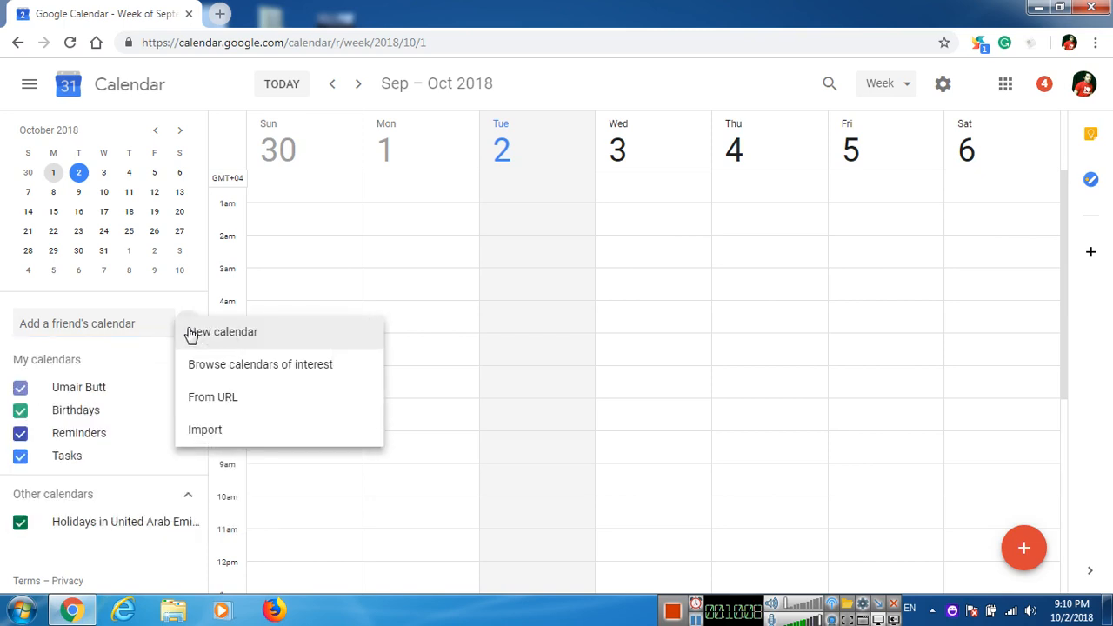
{"action": "left_click", "coordinate": [265, 346]}
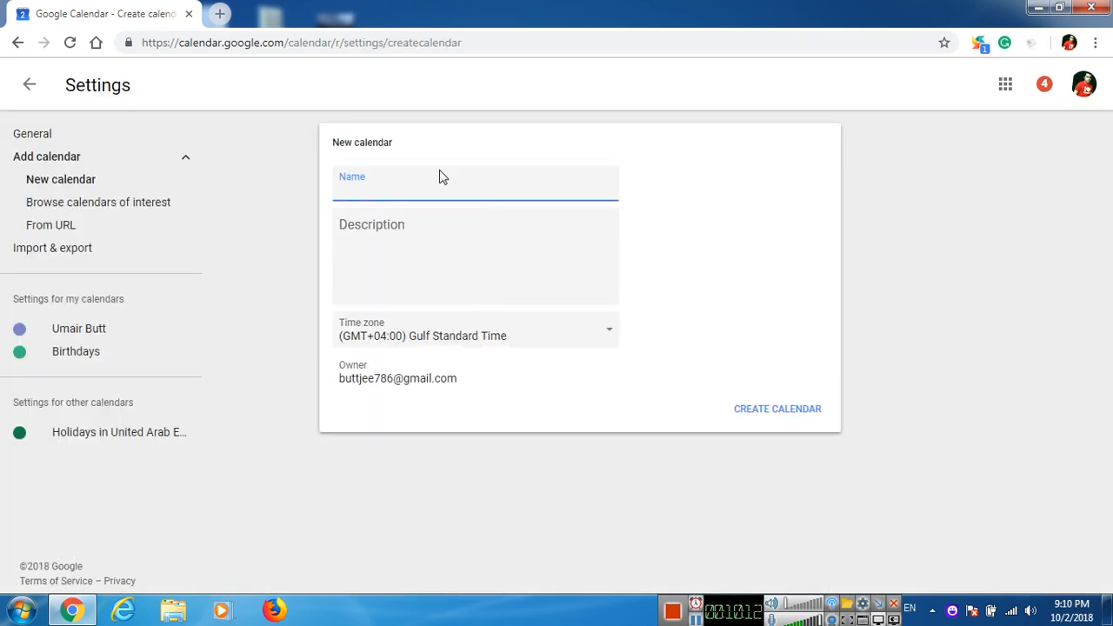
{"action": "left_click", "coordinate": [504, 246]}
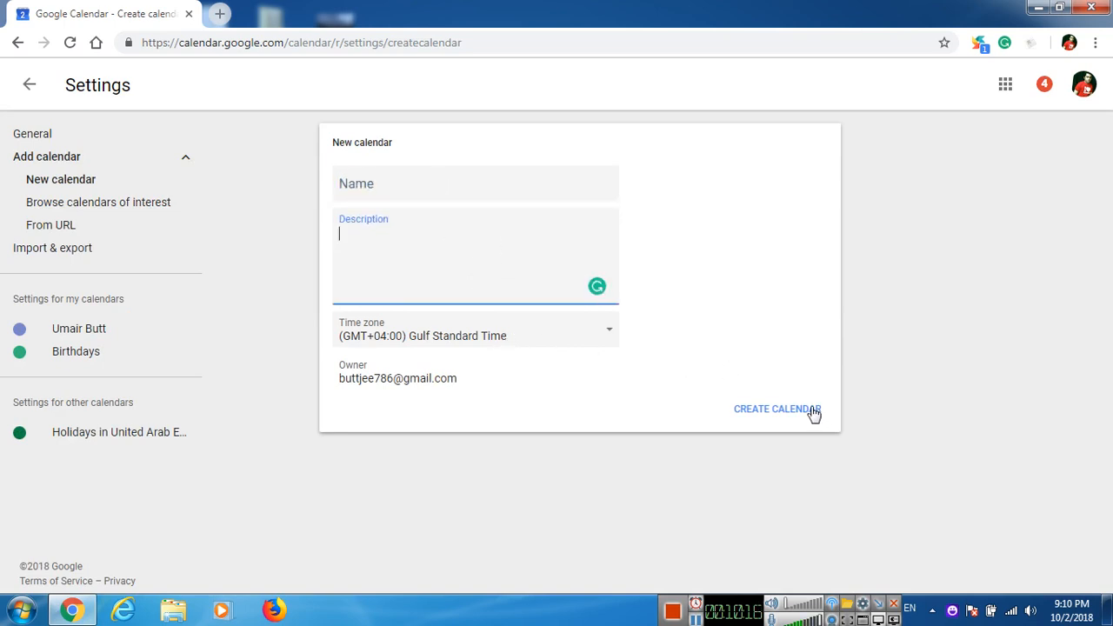
{"action": "left_click", "coordinate": [29, 84]}
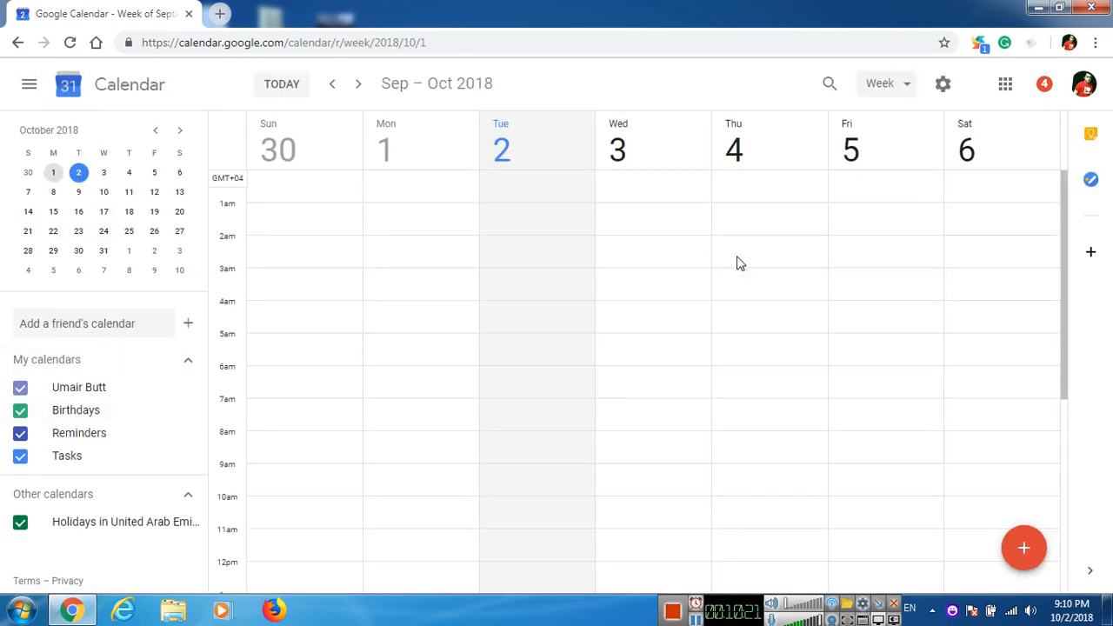
- Start a new event on October 2 from 1:00am to 2:00am and discard it
{"action": "left_click", "coordinate": [554, 222]}
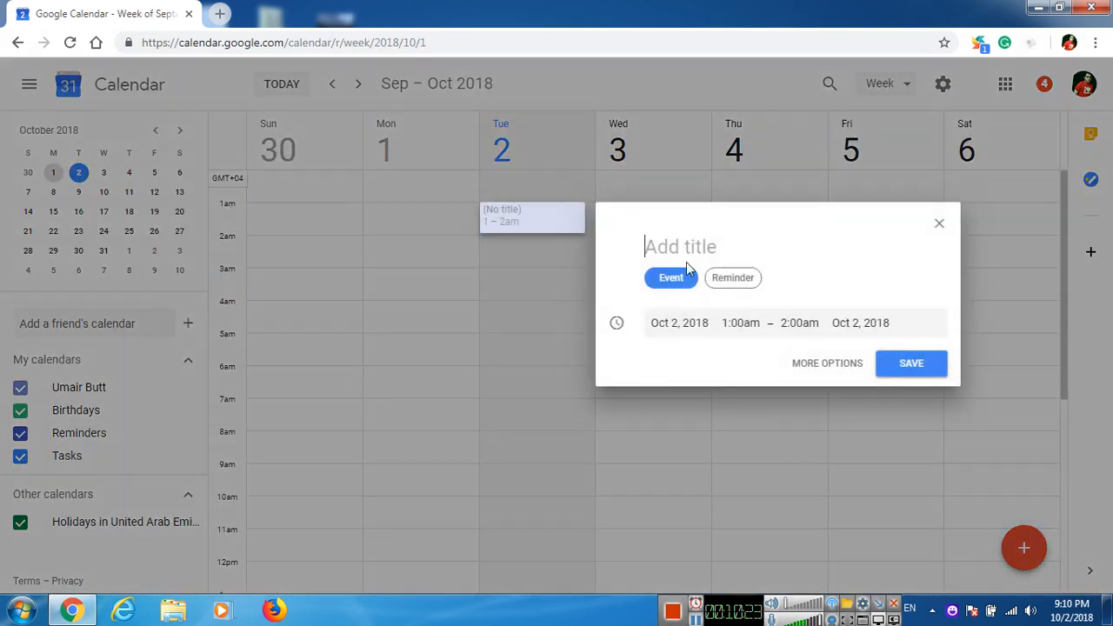
{"action": "left_click", "coordinate": [941, 229]}
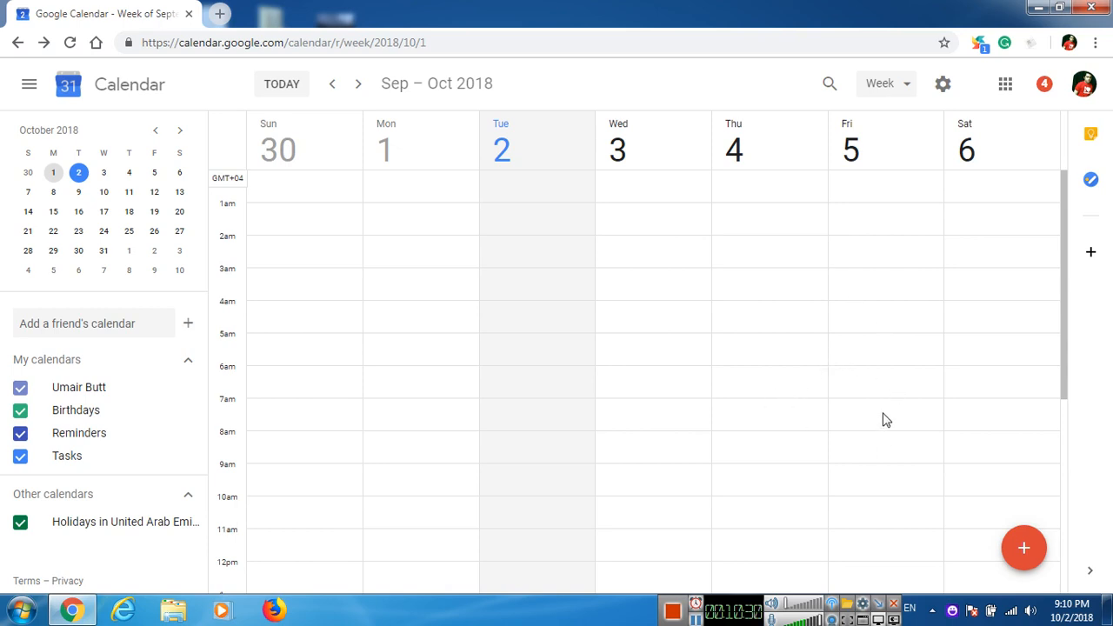
{"action": "left_click_drag", "start_coordinate": [898, 423], "coordinate": [878, 492]}
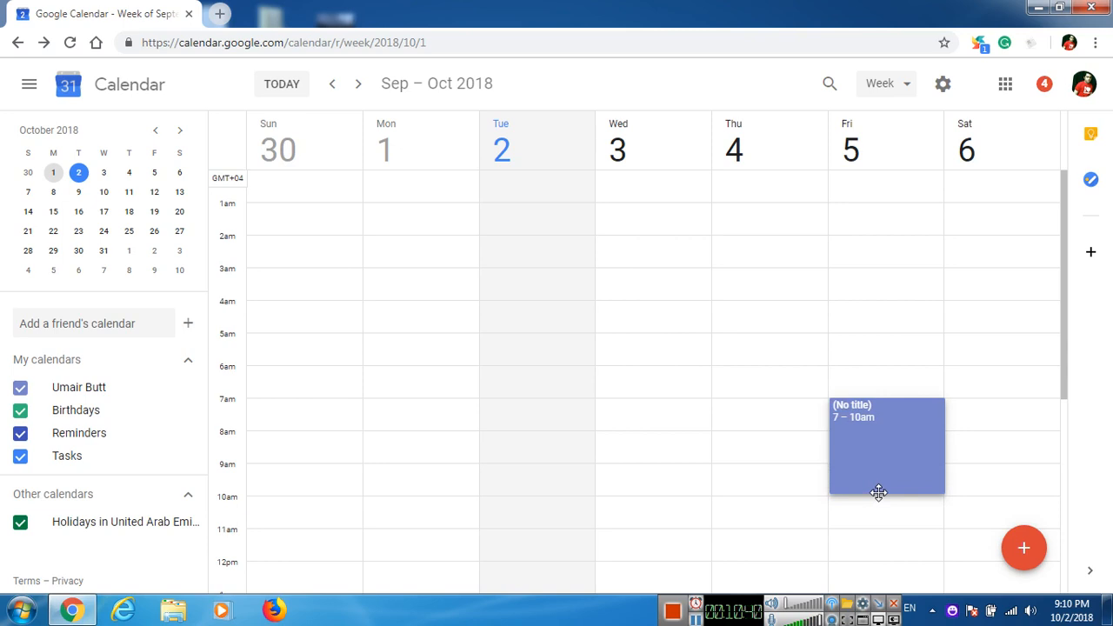
{"action": "left_click_drag", "start_coordinate": [878, 493], "coordinate": [877, 491]}
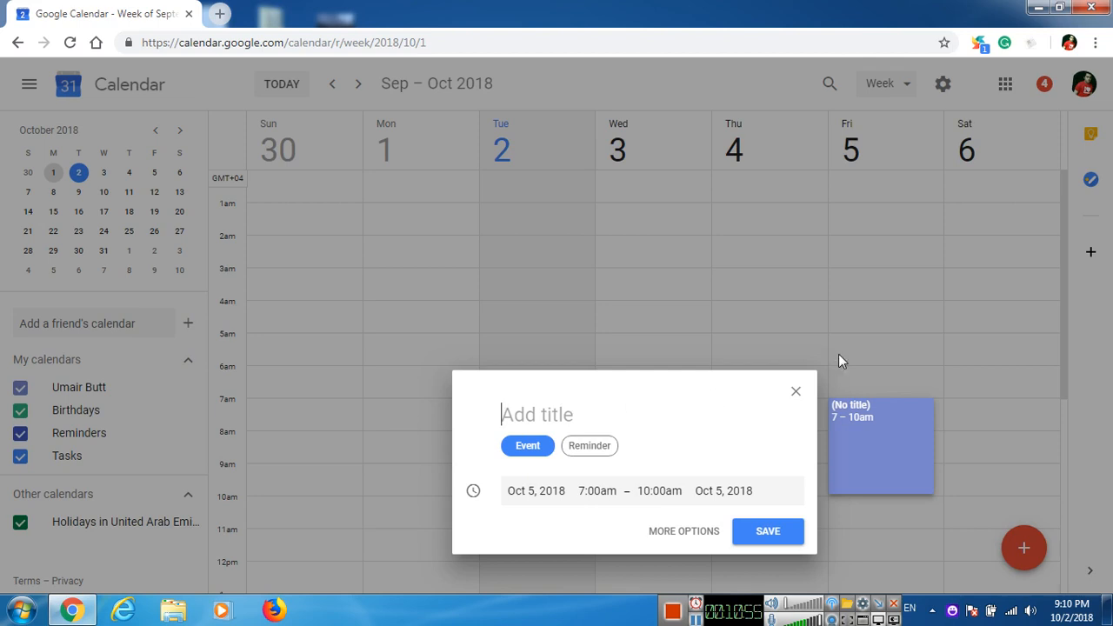
{"action": "type", "text": "Web Designing"}
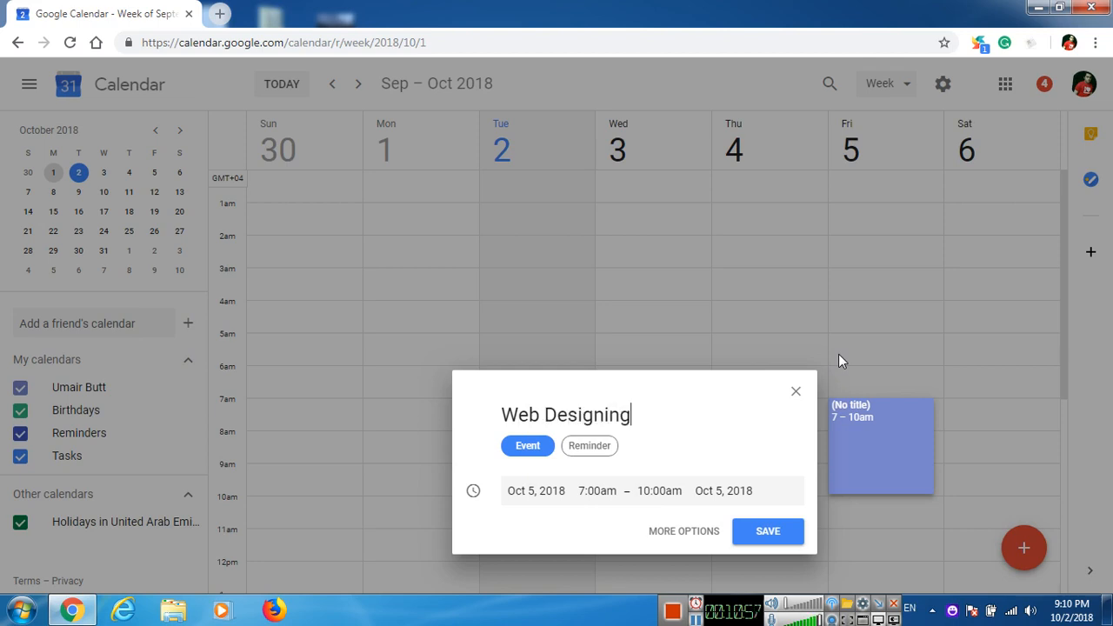
{"action": "type", "text": " Class"}
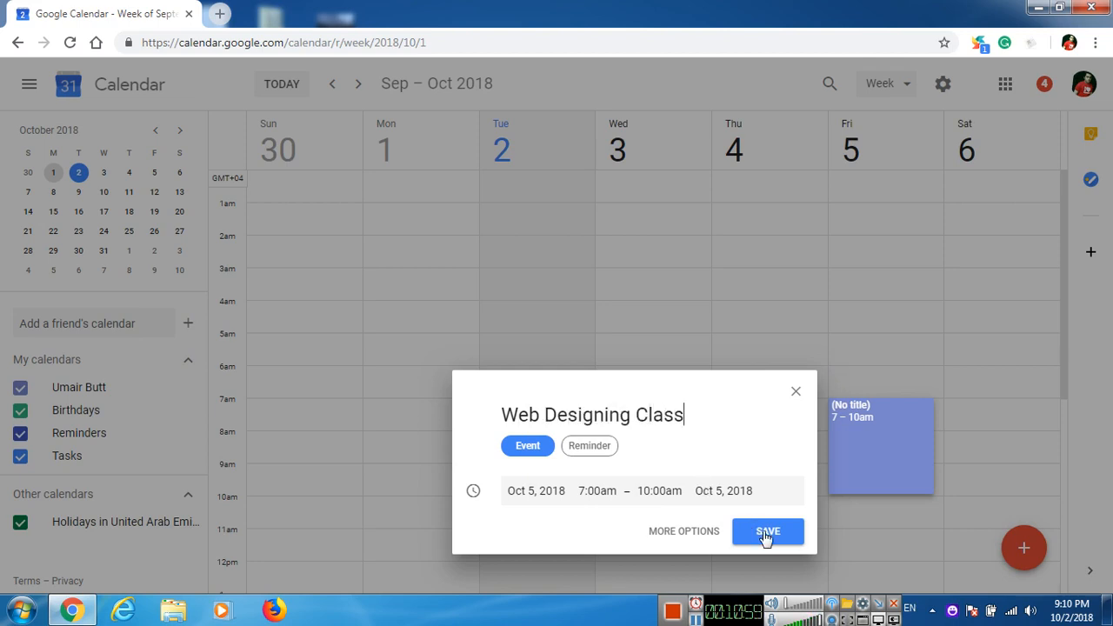
{"action": "left_click", "coordinate": [701, 535]}
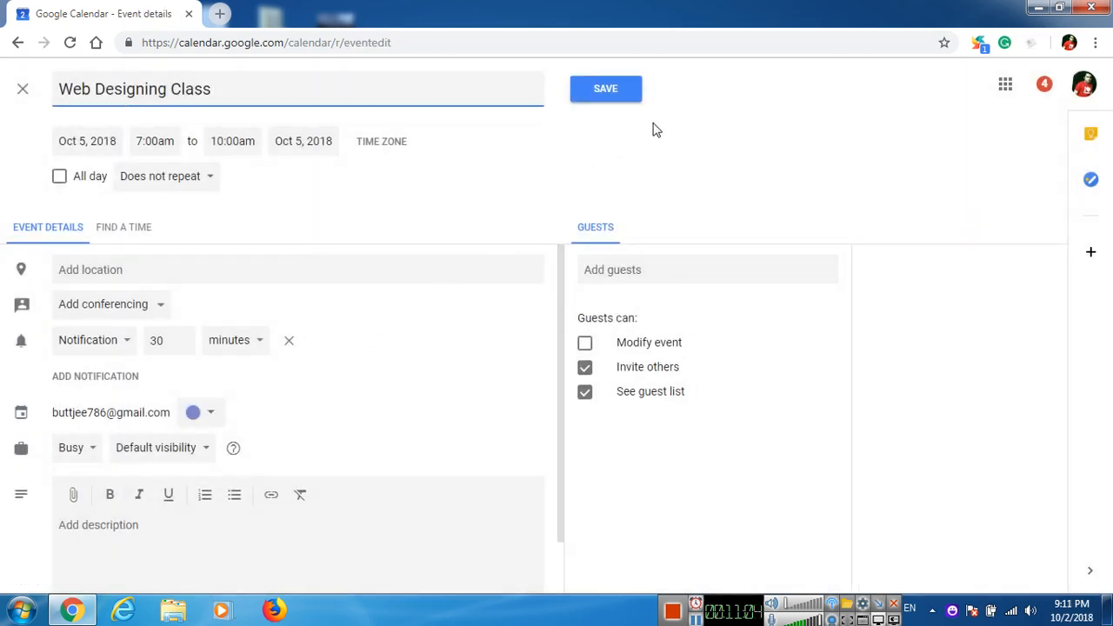
{"action": "left_click", "coordinate": [22, 89]}
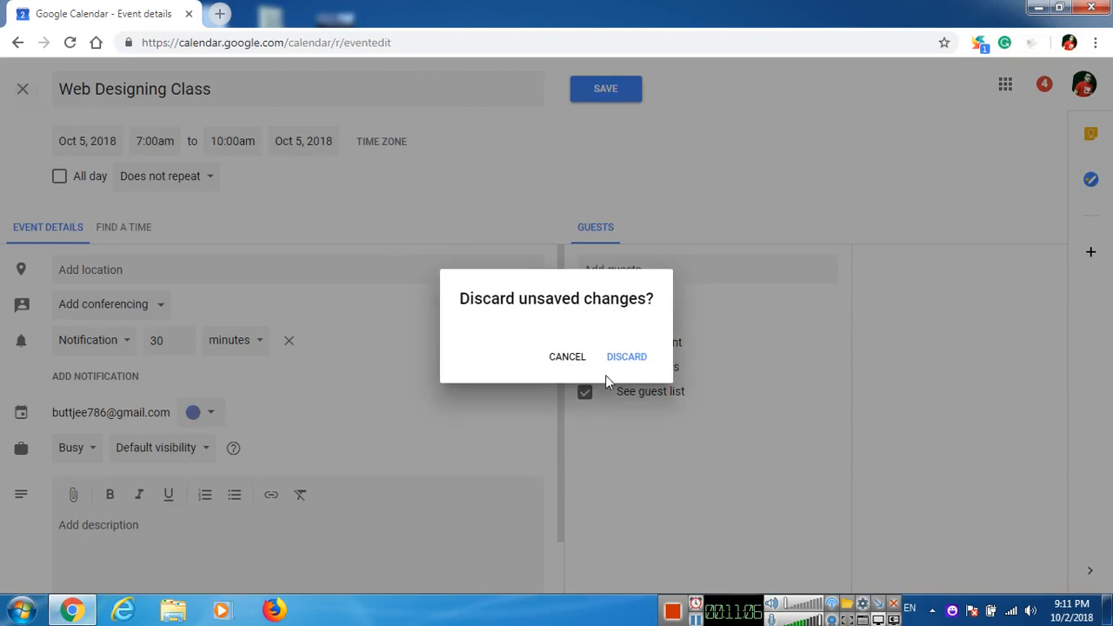
{"action": "key", "text": "Return"}
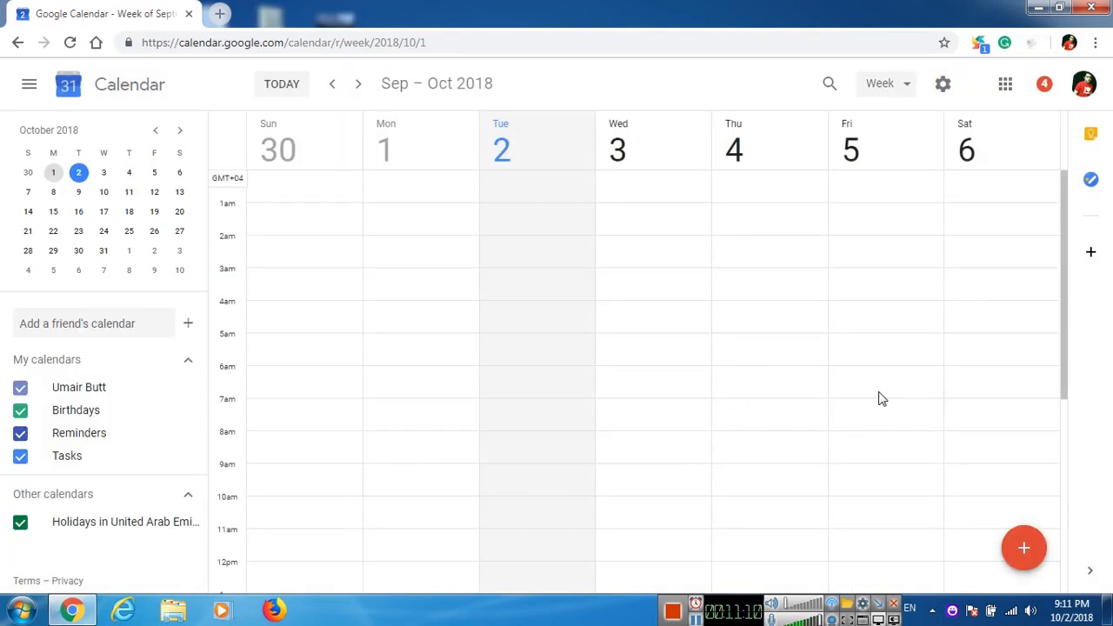
{"action": "left_click_drag", "start_coordinate": [879, 398], "coordinate": [877, 432]}
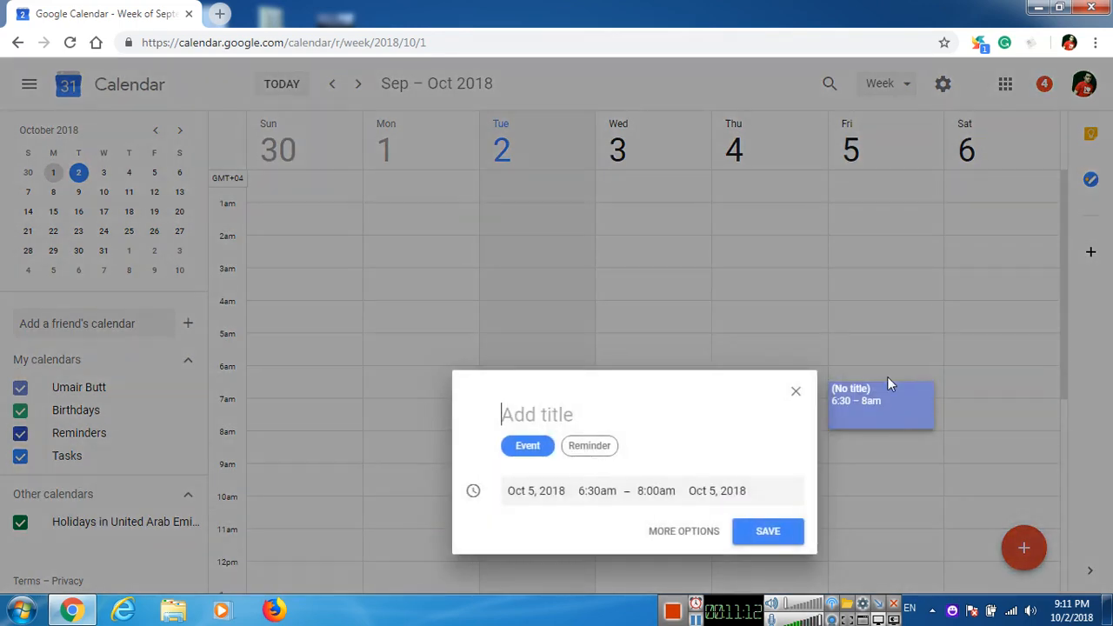
{"action": "left_click", "coordinate": [793, 389]}
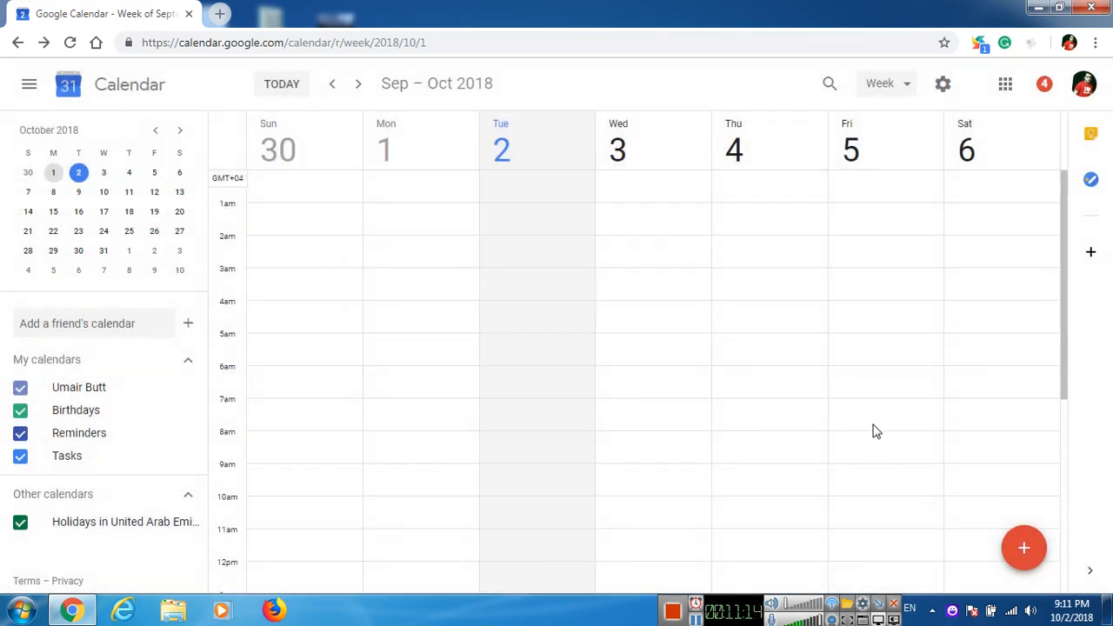
- Create and save a "Web Designing Class" event on Friday, October 5, 2018, from 7:00am to 10:00am
{"action": "left_click_drag", "start_coordinate": [875, 406], "coordinate": [876, 499]}
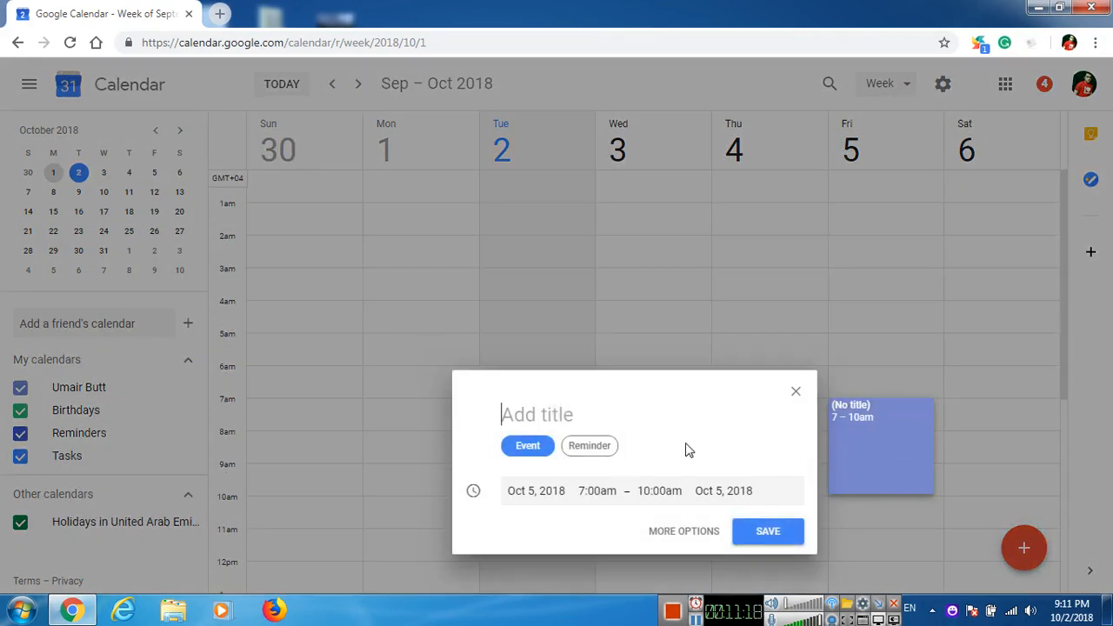
{"action": "type", "text": "Web Designing Class"}
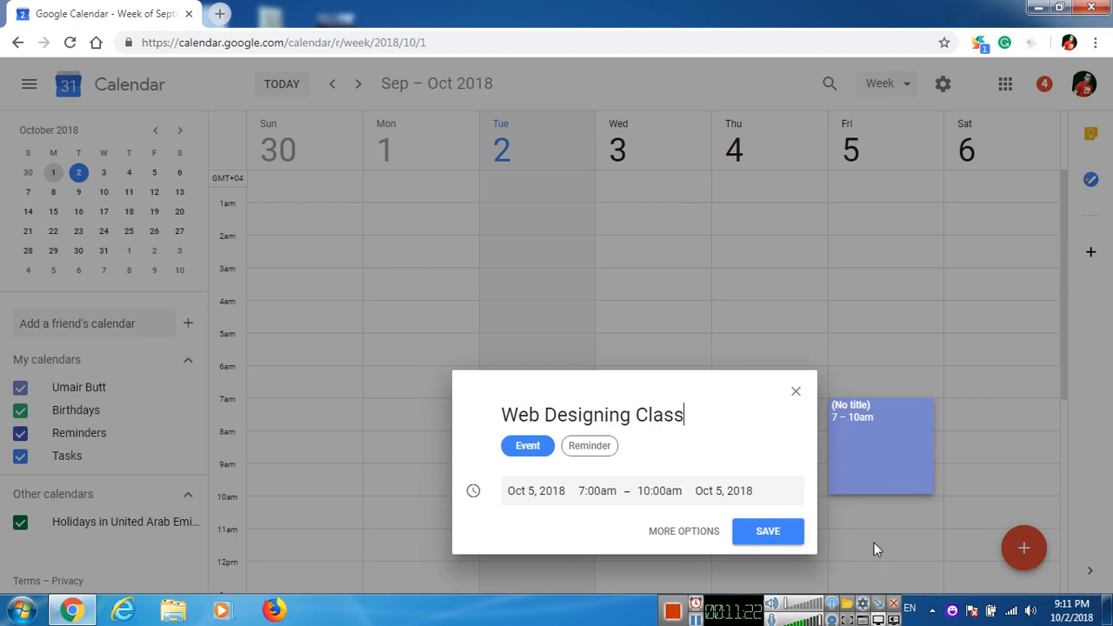
{"action": "left_click", "coordinate": [762, 541]}
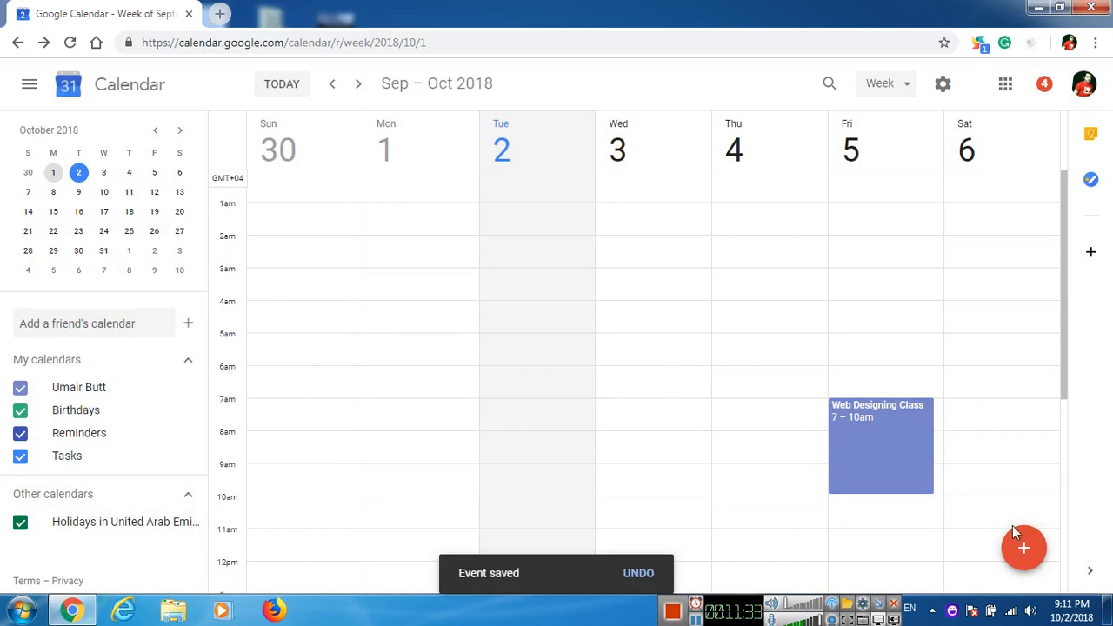
- Try red, orange and yellow as the colour of the Web Designing Class event
{"action": "right_click", "coordinate": [909, 462]}
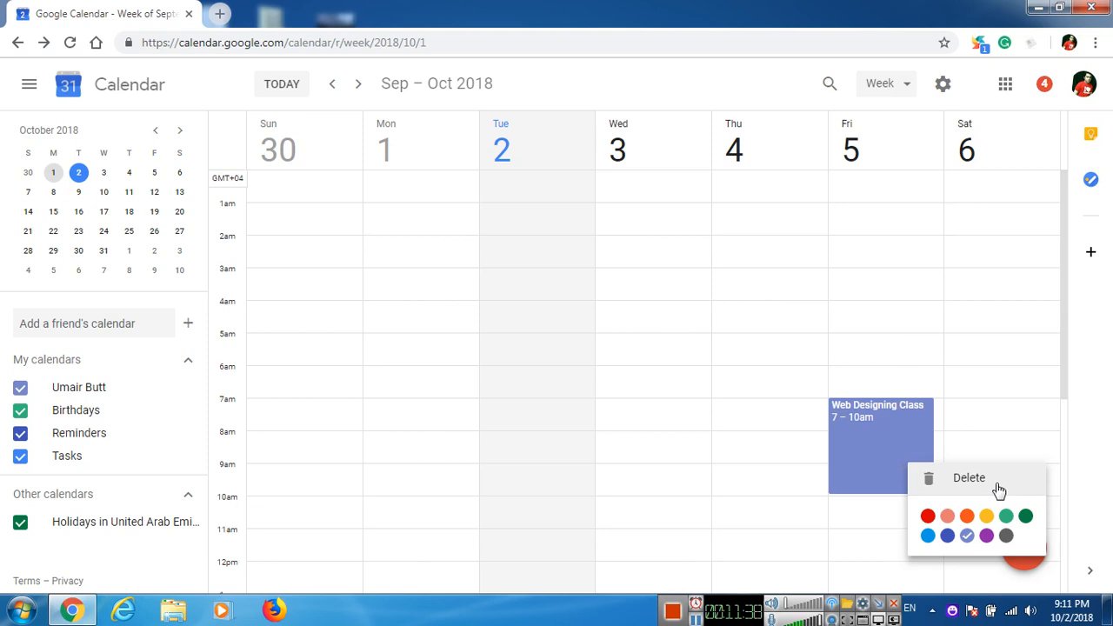
{"action": "left_click", "coordinate": [928, 519]}
{"action": "right_click", "coordinate": [883, 455]}
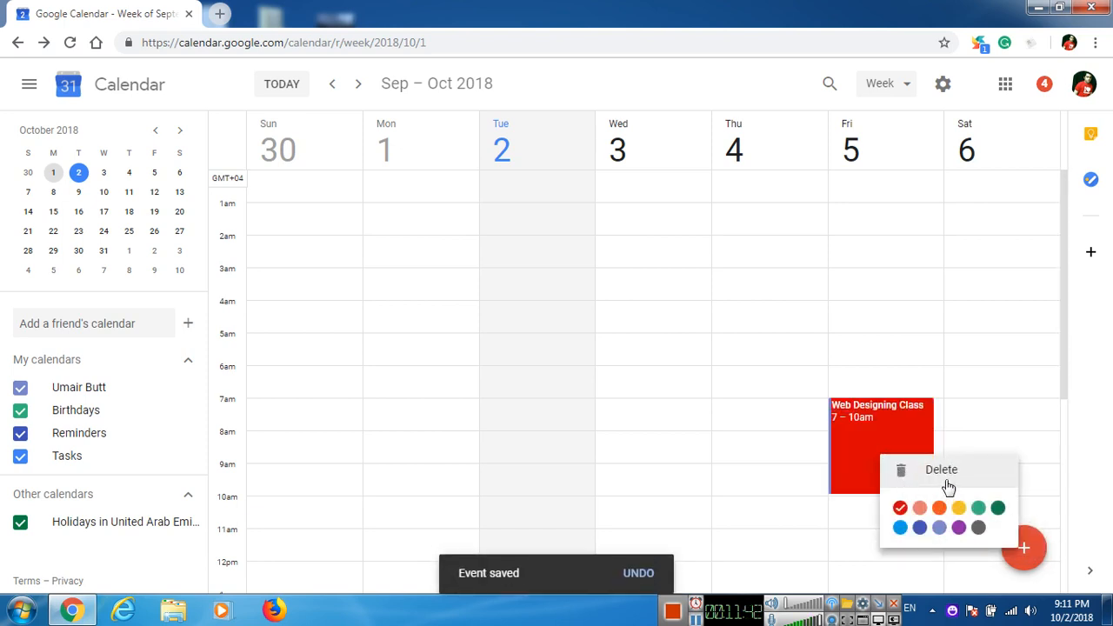
{"action": "left_click", "coordinate": [939, 507]}
{"action": "right_click", "coordinate": [870, 452]}
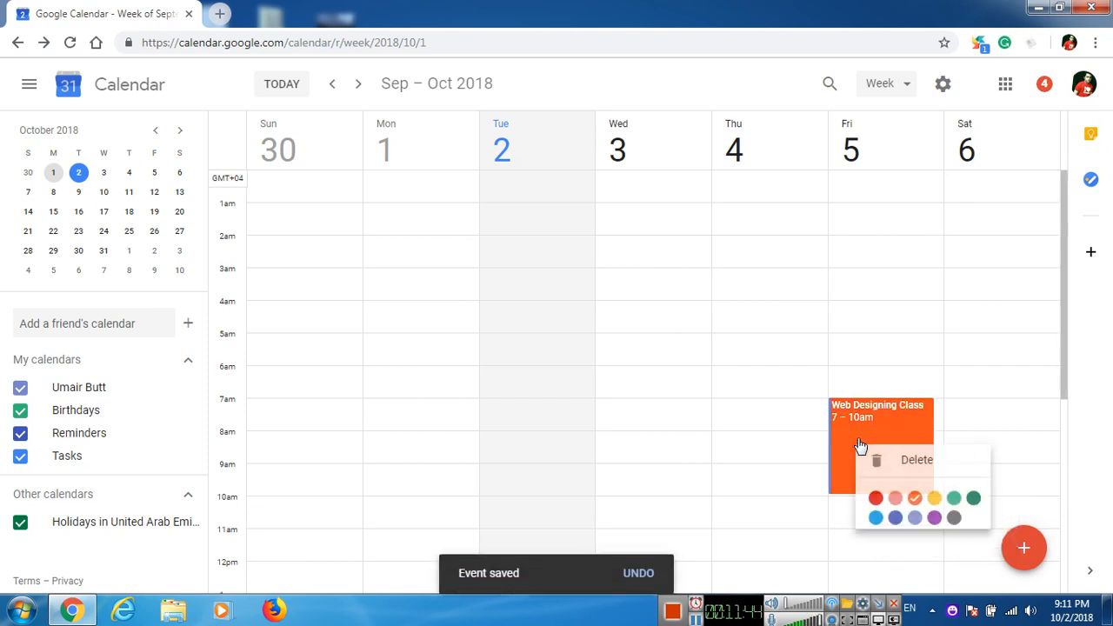
{"action": "left_click", "coordinate": [928, 497]}
- Set the colour of the Web Designing Class event to dark green
{"action": "right_click", "coordinate": [881, 467]}
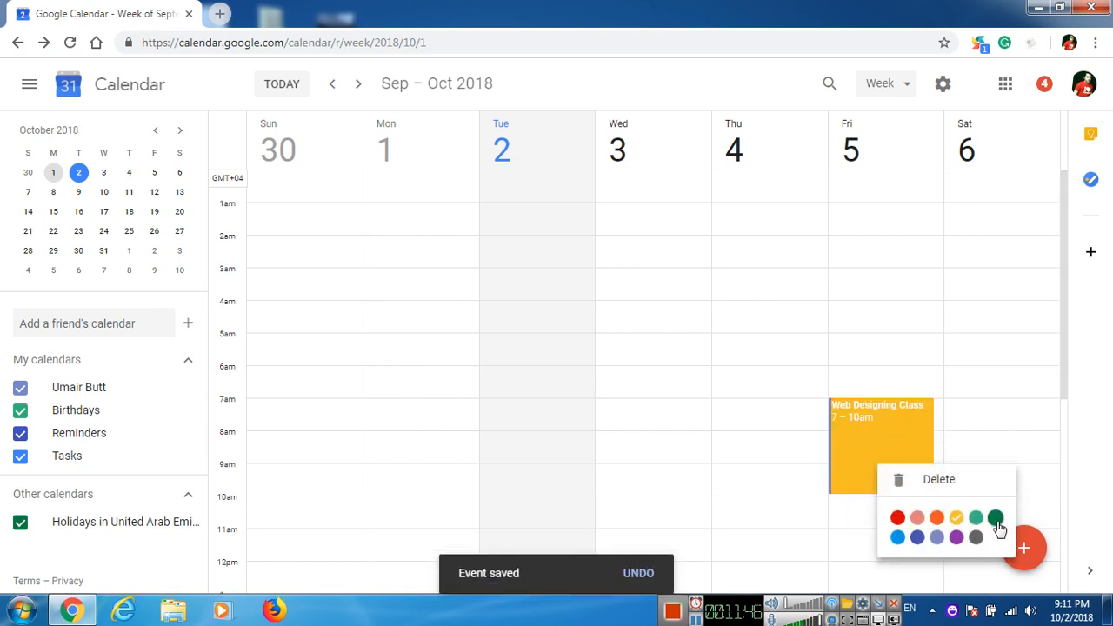
{"action": "left_click", "coordinate": [993, 518]}
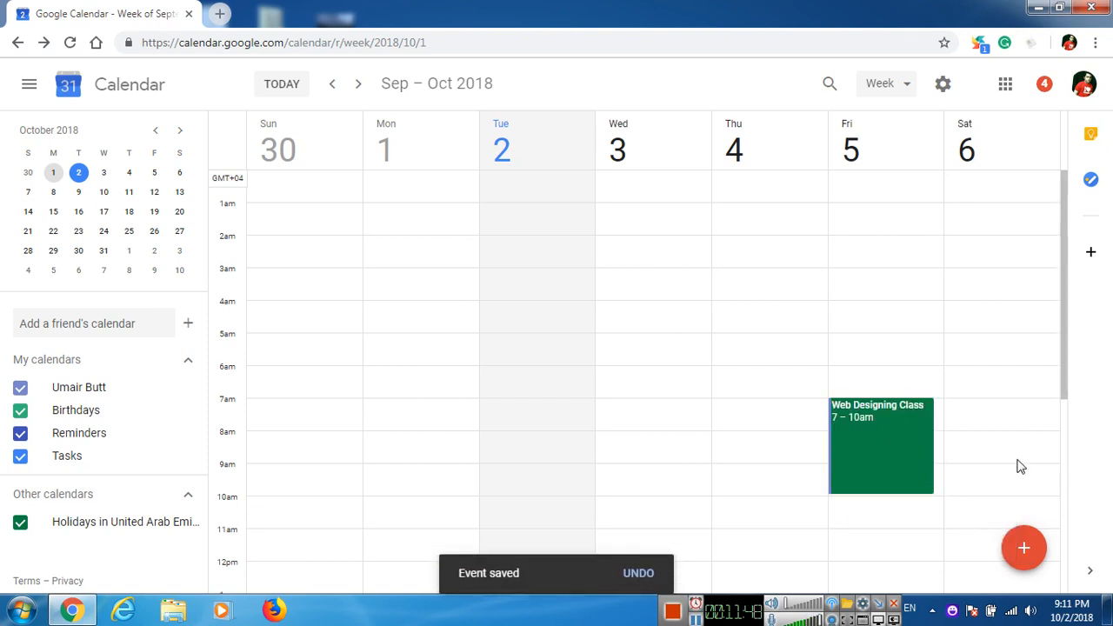
{"action": "left_click", "coordinate": [960, 474]}
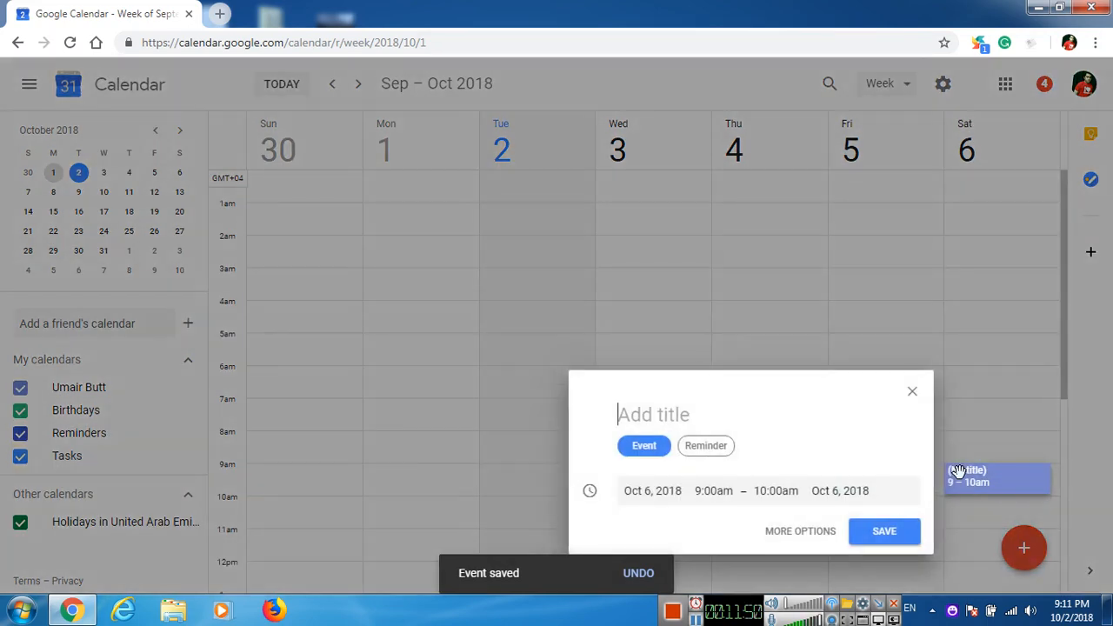
{"action": "left_click", "coordinate": [918, 393]}
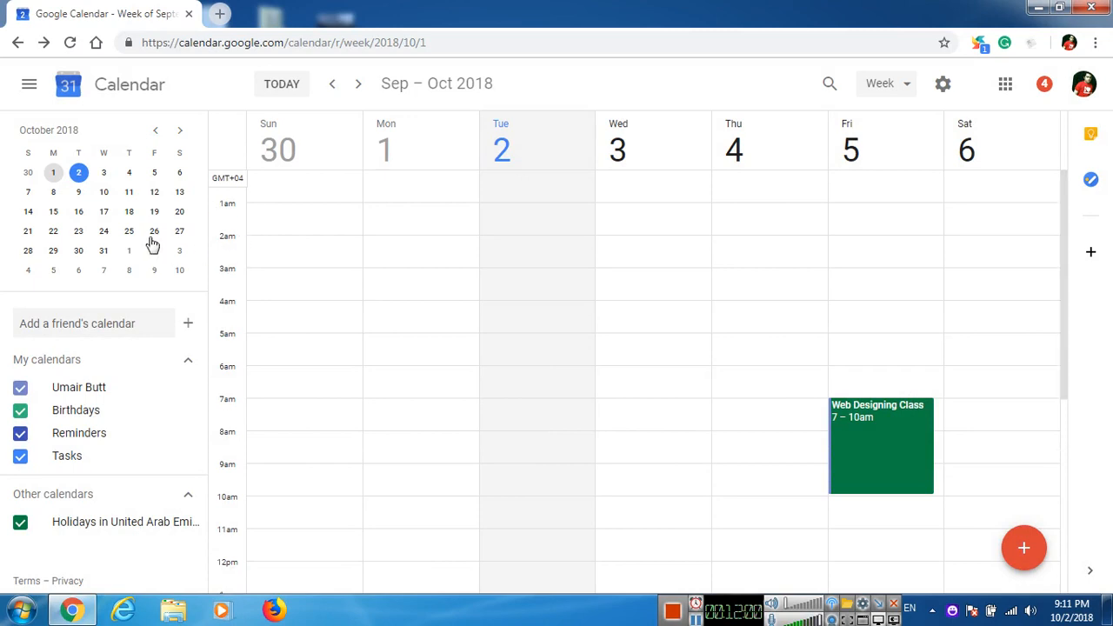
- Browse the mini calendar forward month by month from October 2018 to October 2019
{"action": "left_click", "coordinate": [181, 131]}
{"action": "left_click", "coordinate": [181, 132]}
{"action": "left_click", "coordinate": [181, 132]}
{"action": "left_click", "coordinate": [181, 132]}
{"action": "left_click", "coordinate": [181, 131]}
{"action": "left_click", "coordinate": [181, 131]}
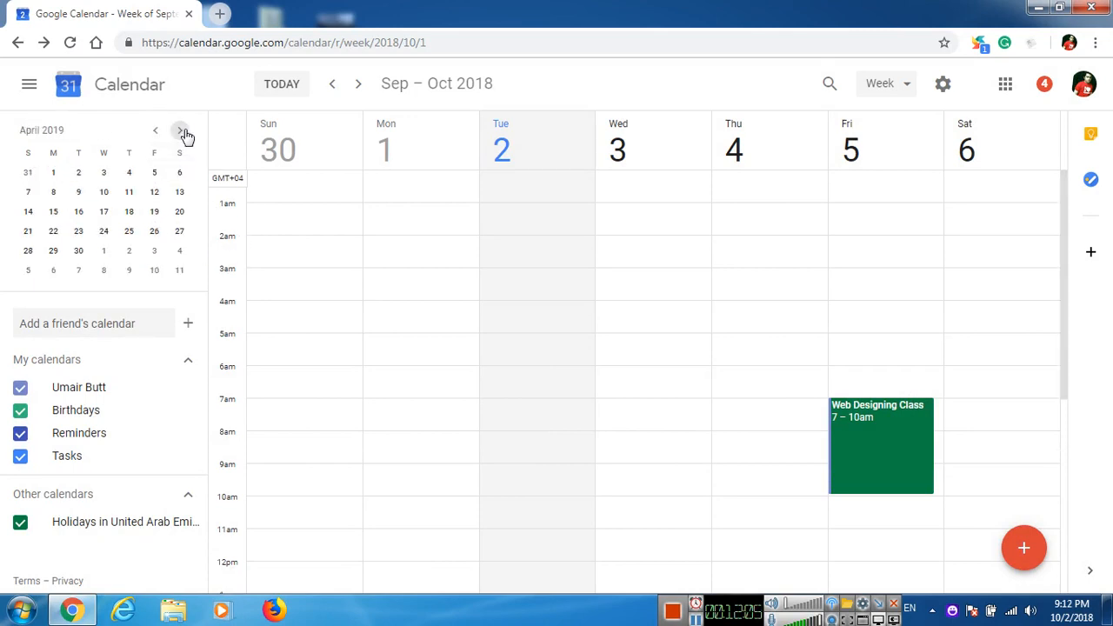
{"action": "left_click", "coordinate": [181, 132]}
{"action": "left_click", "coordinate": [180, 131]}
{"action": "left_click", "coordinate": [181, 131]}
{"action": "left_click", "coordinate": [181, 132]}
{"action": "left_click", "coordinate": [181, 131]}
{"action": "left_click", "coordinate": [181, 132]}
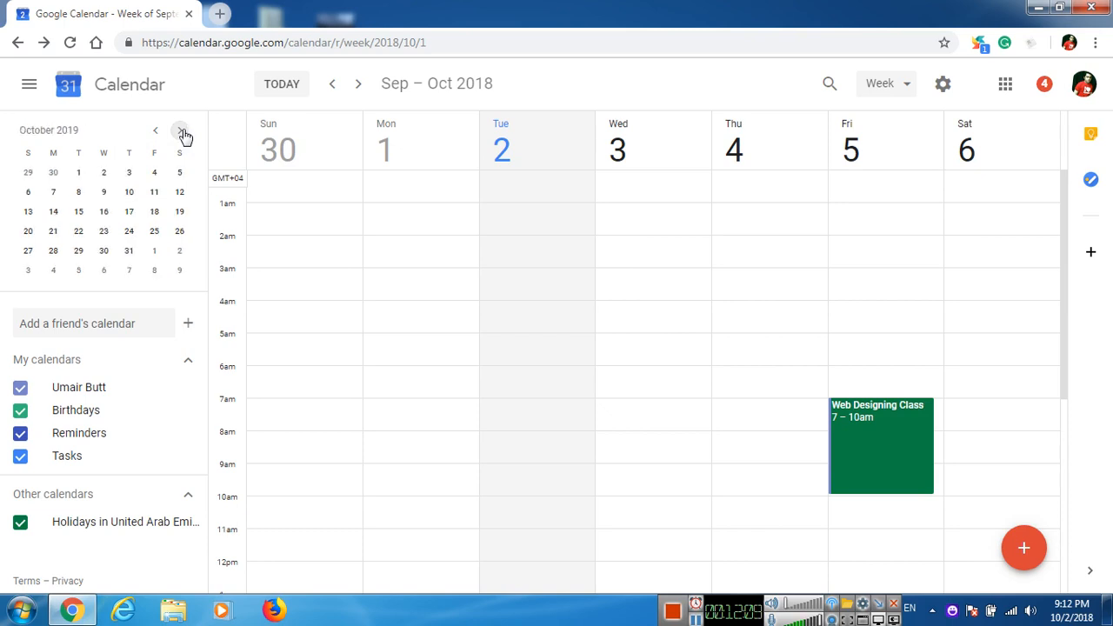
- Start a new event with the full details form and title it "Graphic Designing Class"
{"action": "left_click", "coordinate": [1027, 551]}
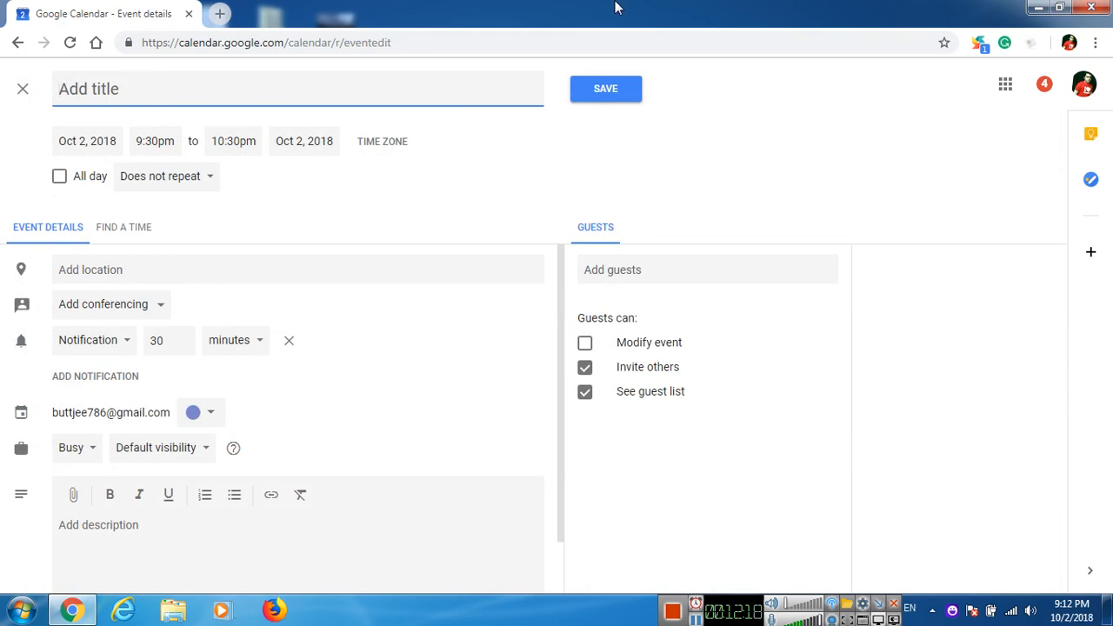
{"action": "type", "text": "Graphic Designing C"}
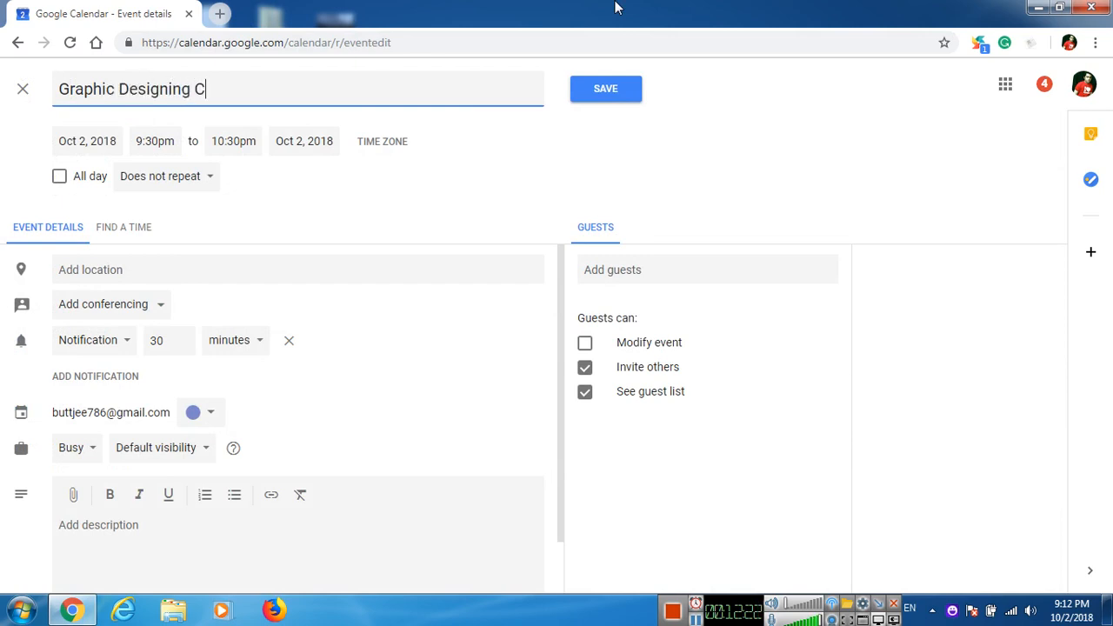
{"action": "type", "text": "lazss"}
{"action": "key", "text": "BackSpace"}
{"action": "key", "text": "BackSpace"}
{"action": "key", "text": "BackSpace"}
{"action": "type", "text": "ss"}
- Set the start date of the Graphic Designing Class event to Oct 2, 2025
{"action": "left_click", "coordinate": [104, 144]}
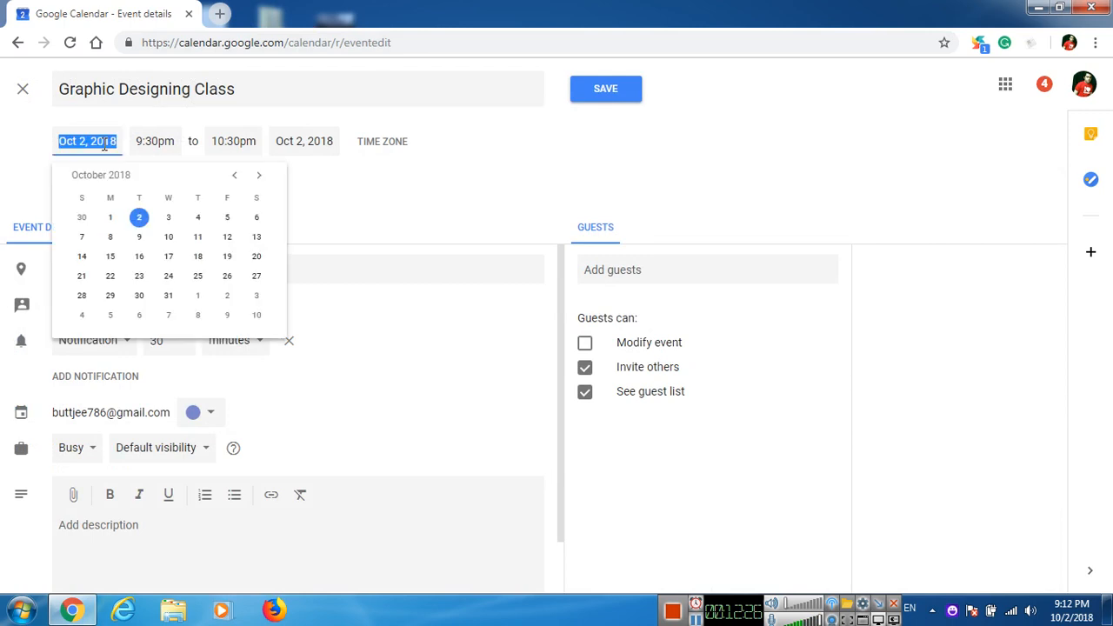
{"action": "left_click", "coordinate": [258, 176]}
{"action": "left_click", "coordinate": [258, 176]}
{"action": "left_click", "coordinate": [259, 176]}
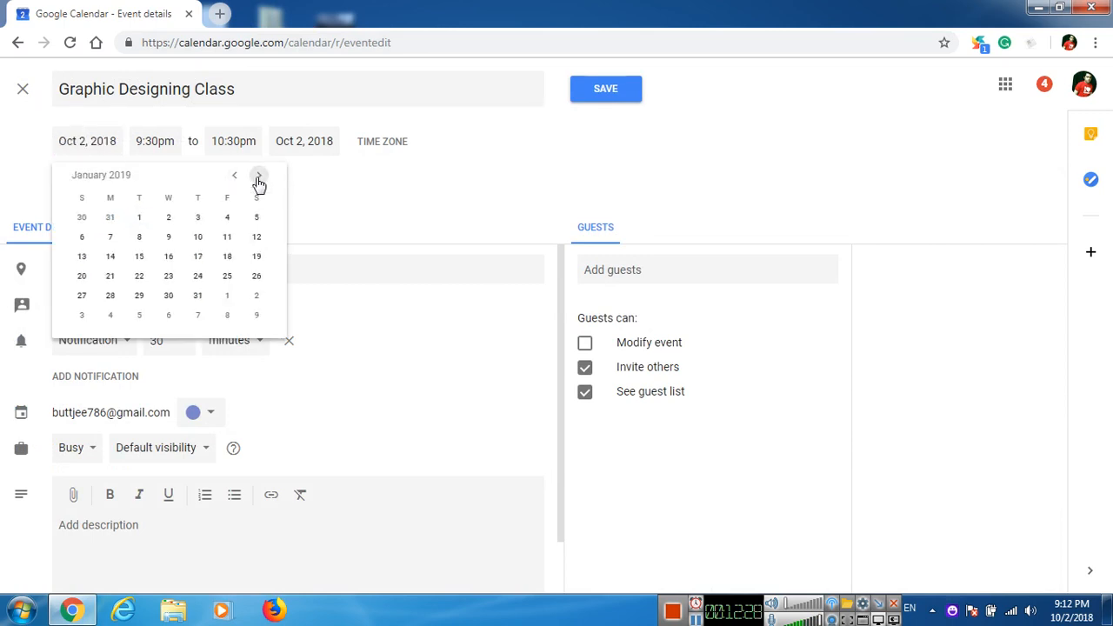
{"action": "left_click", "coordinate": [94, 142]}
{"action": "key", "text": "shift+Right"}
{"action": "key", "text": "shift+Right"}
{"action": "type", "text": "2025"}
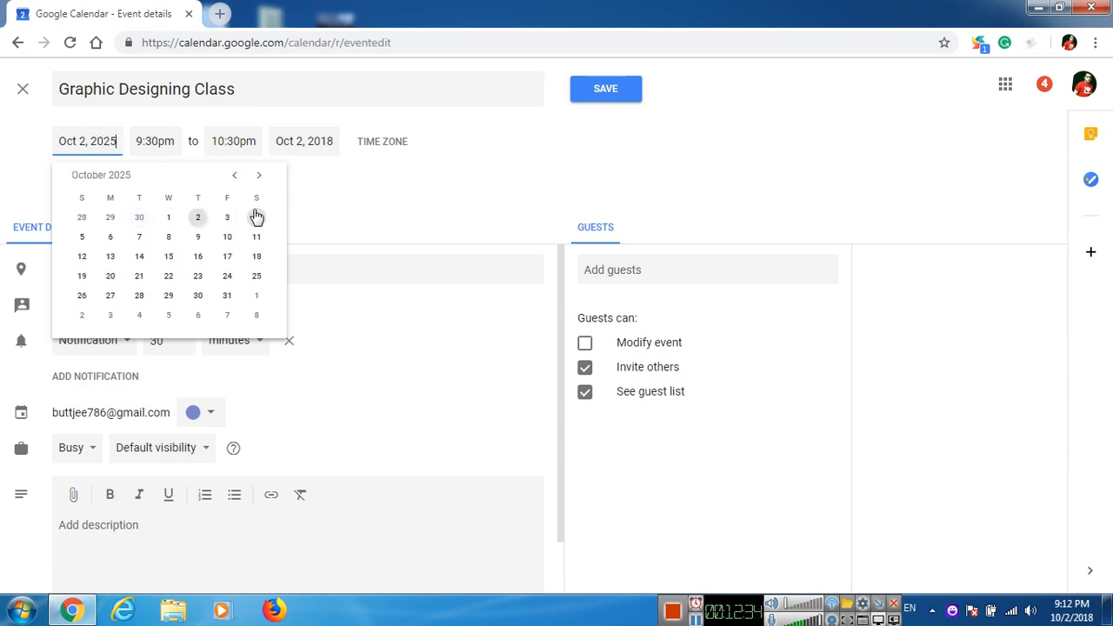
{"action": "left_click", "coordinate": [198, 219]}
{"action": "left_click", "coordinate": [91, 147]}
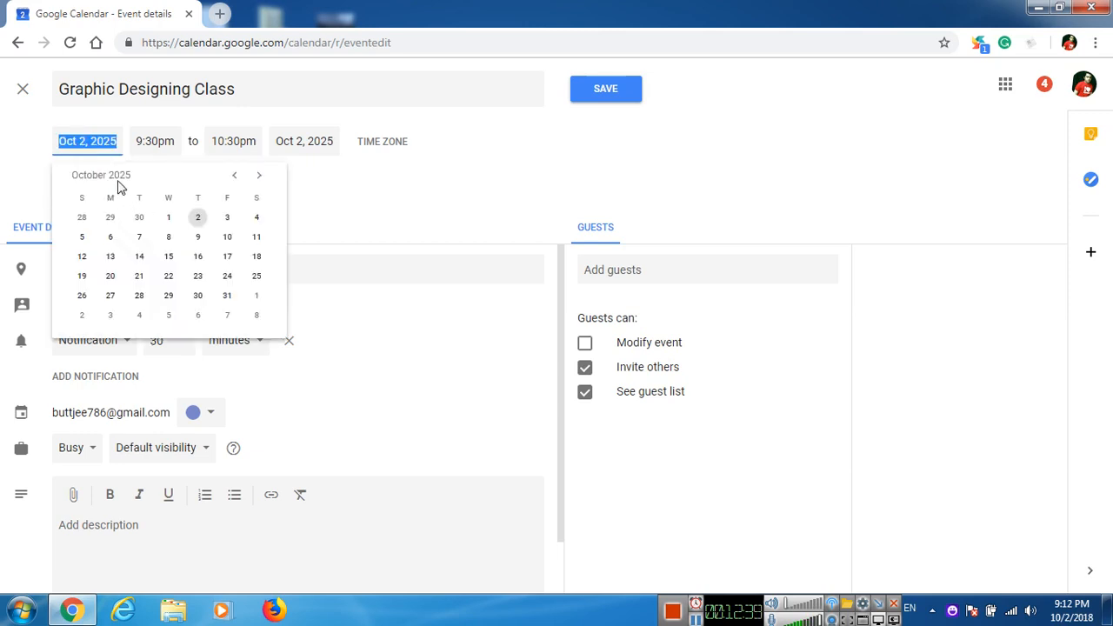
{"action": "left_click", "coordinate": [321, 196]}
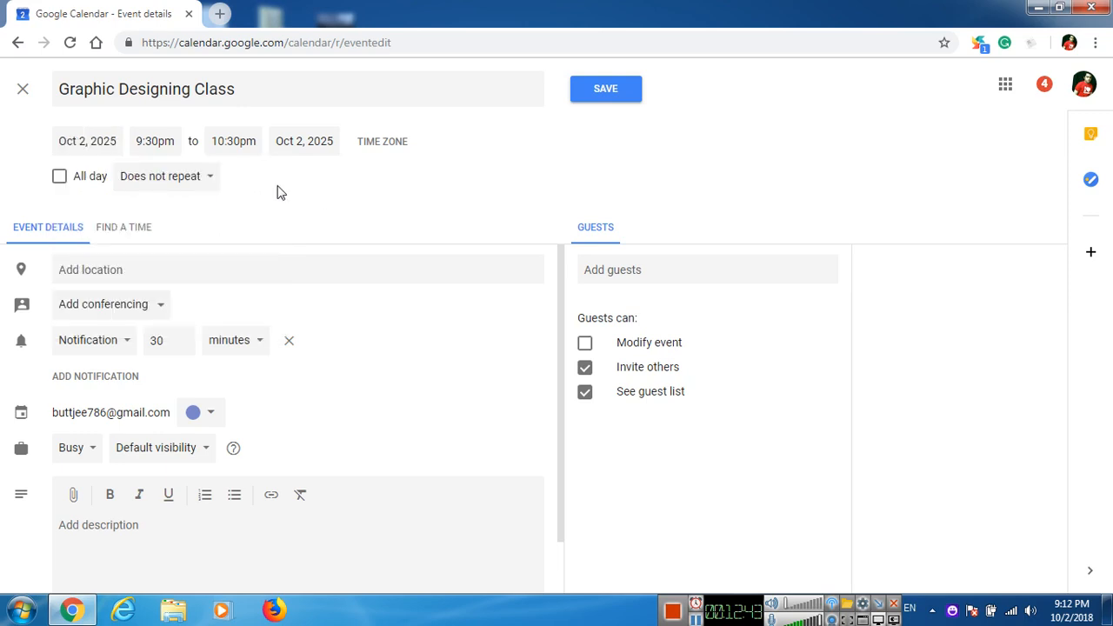
- Inspect the end date of the Graphic Designing Class event, and discard the unsaved event
{"action": "left_click", "coordinate": [328, 145]}
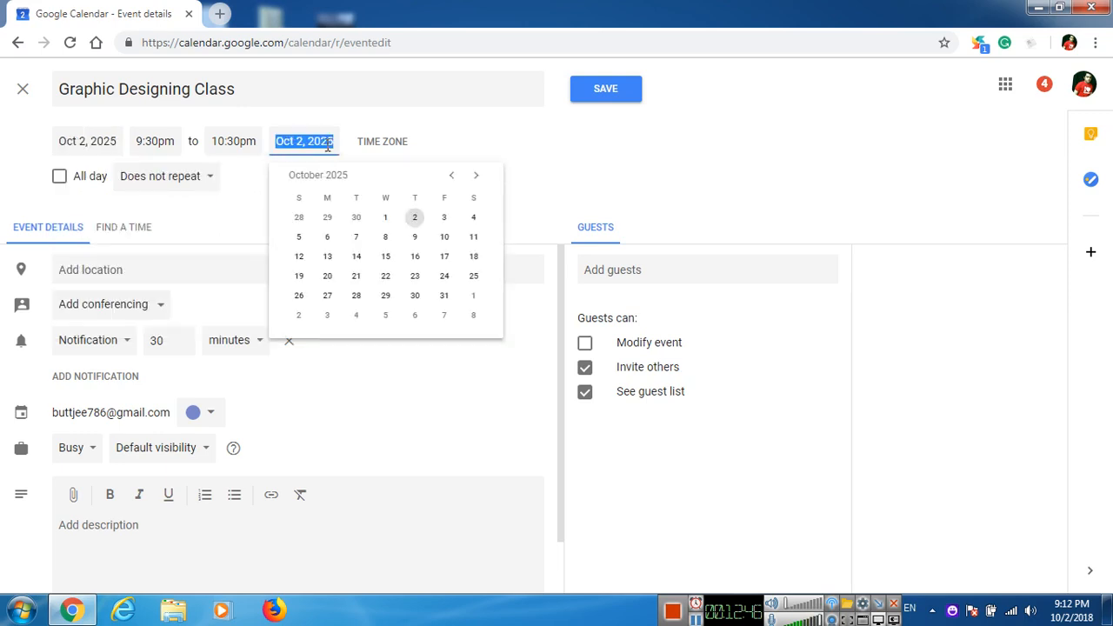
{"action": "left_click", "coordinate": [328, 145]}
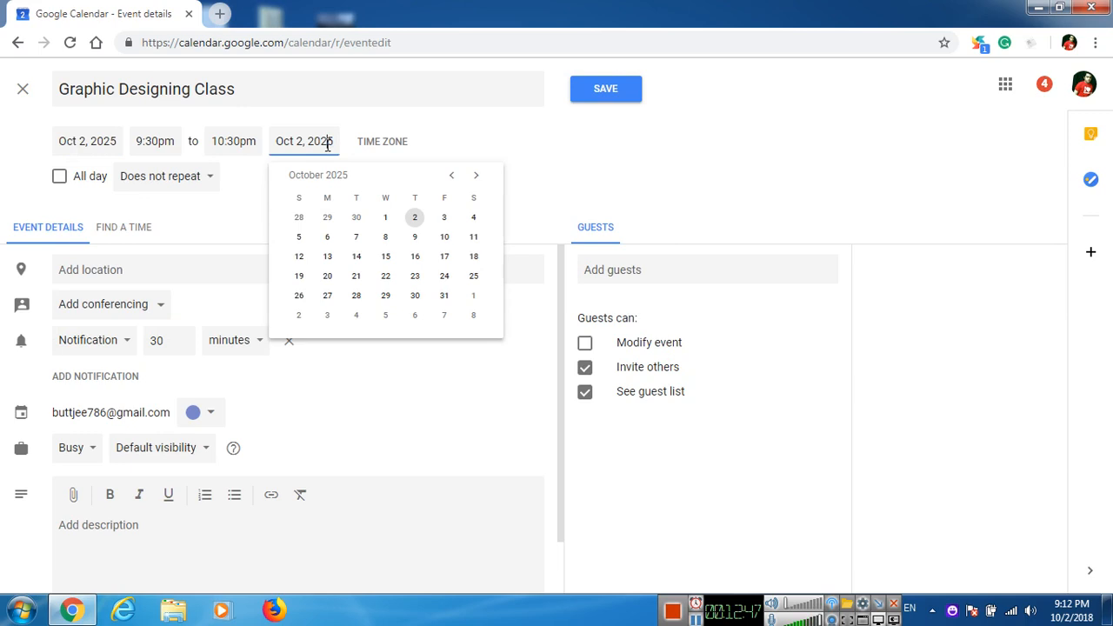
{"action": "left_click", "coordinate": [30, 87]}
{"action": "left_click", "coordinate": [29, 88]}
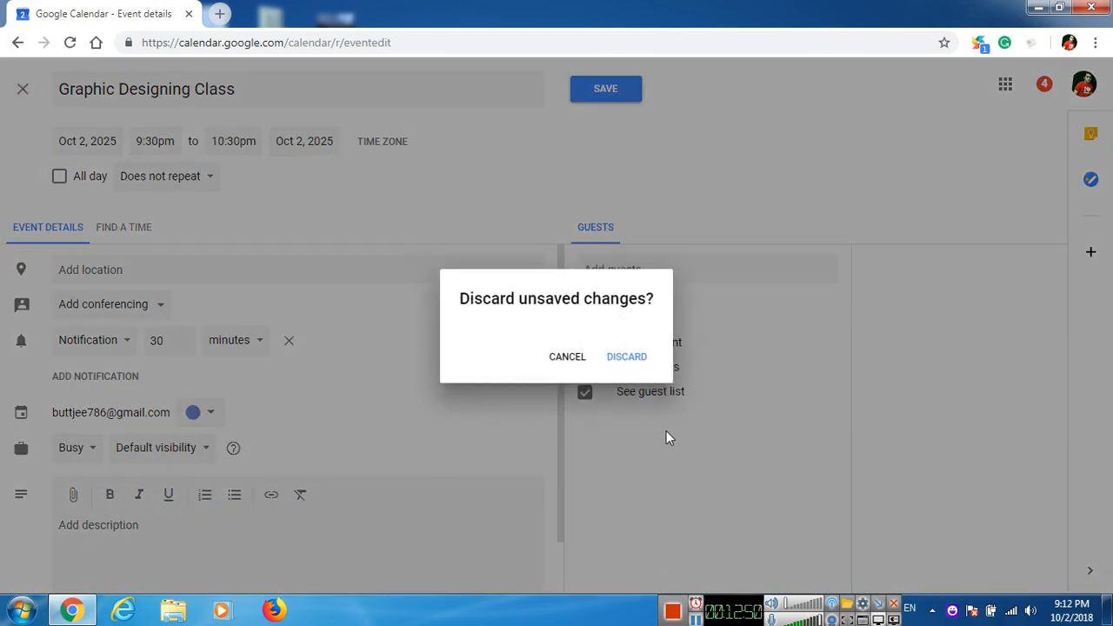
{"action": "left_click", "coordinate": [636, 362]}
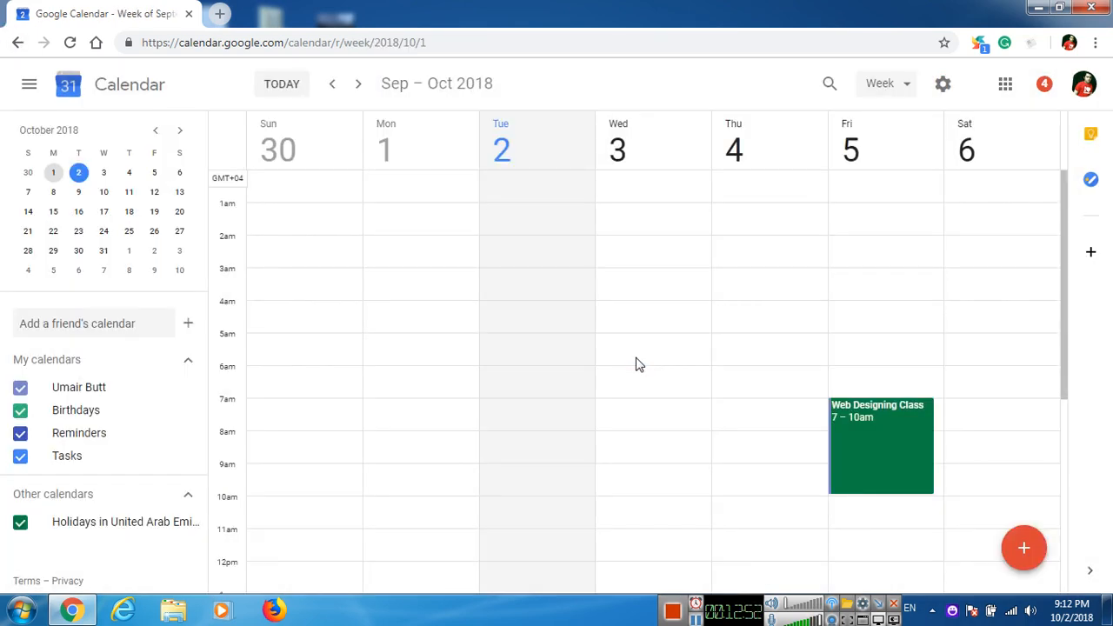